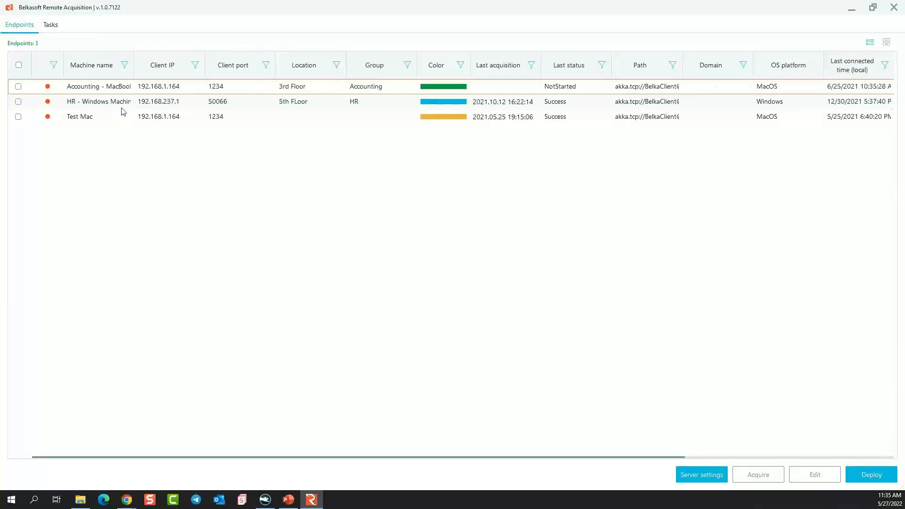
Step: View the editable details of the Accounting - MacBook Pro endpoint and cancel without editing them
{"action": "left_click", "coordinate": [96, 90]}
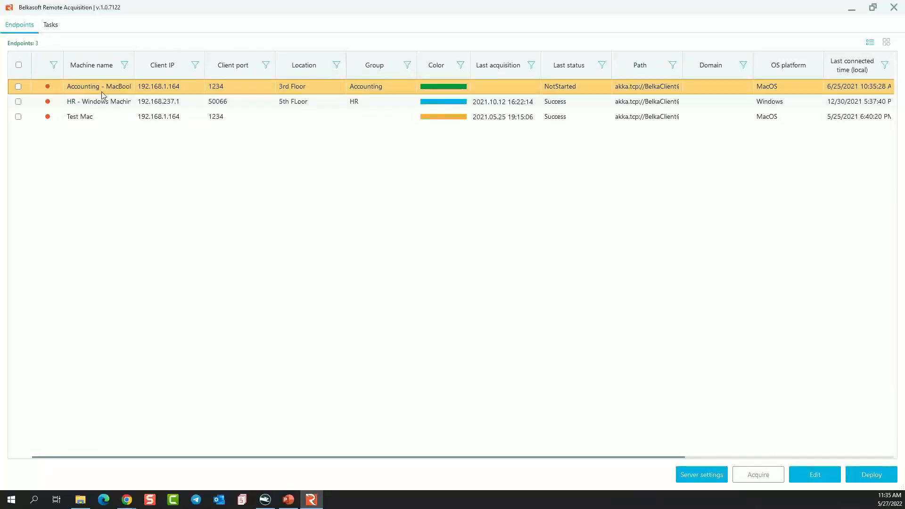
{"action": "left_click", "coordinate": [815, 475]}
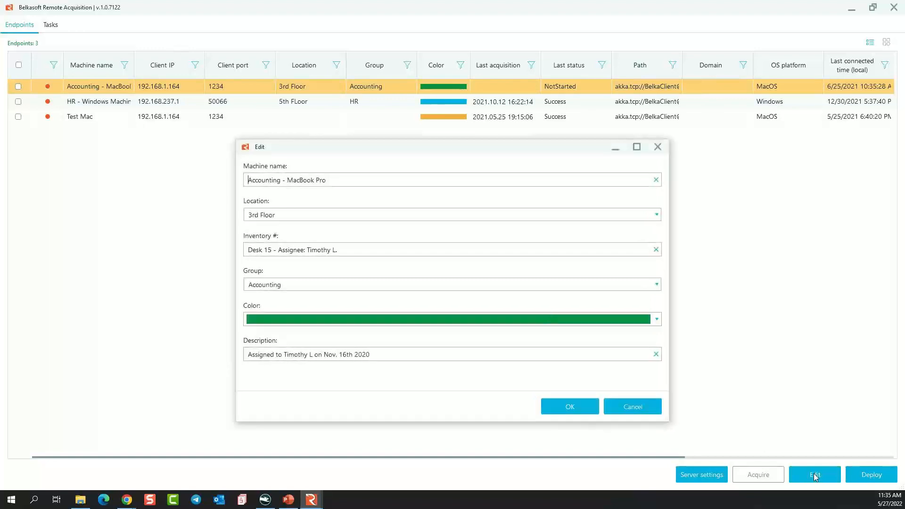
{"action": "left_click", "coordinate": [305, 282]}
{"action": "left_click", "coordinate": [640, 408]}
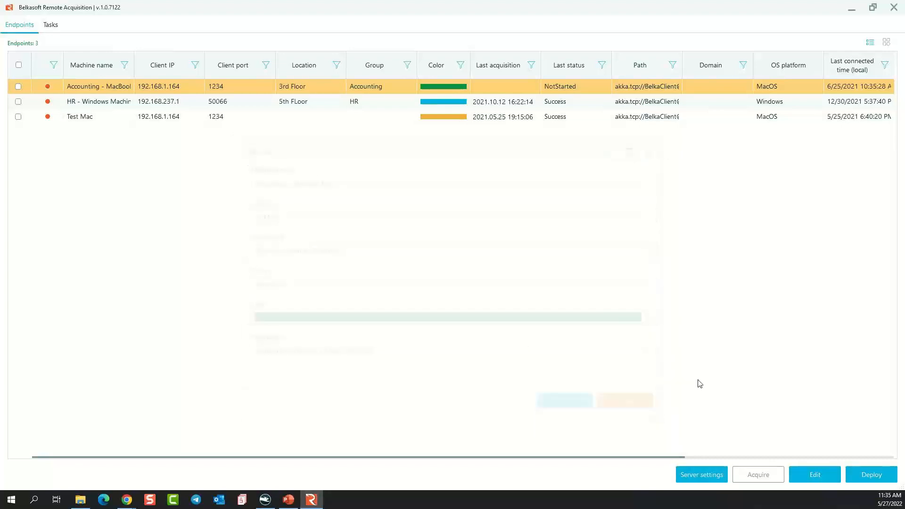
Step: Review the list of acquisition and deployment tasks with their completion status
{"action": "left_click", "coordinate": [54, 30]}
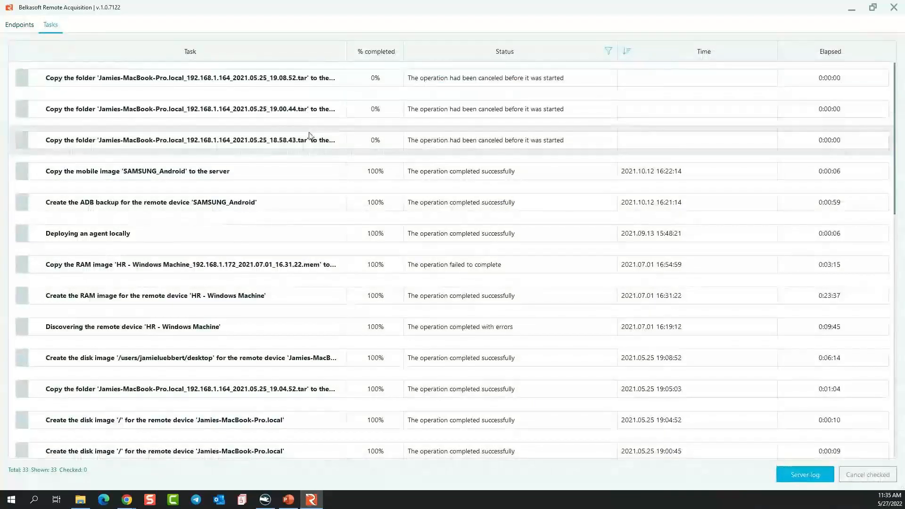
{"action": "scroll", "coordinate": [358, 214], "scroll_direction": "down", "scroll_amount": 1}
{"action": "scroll", "coordinate": [360, 217], "scroll_direction": "down", "scroll_amount": 1}
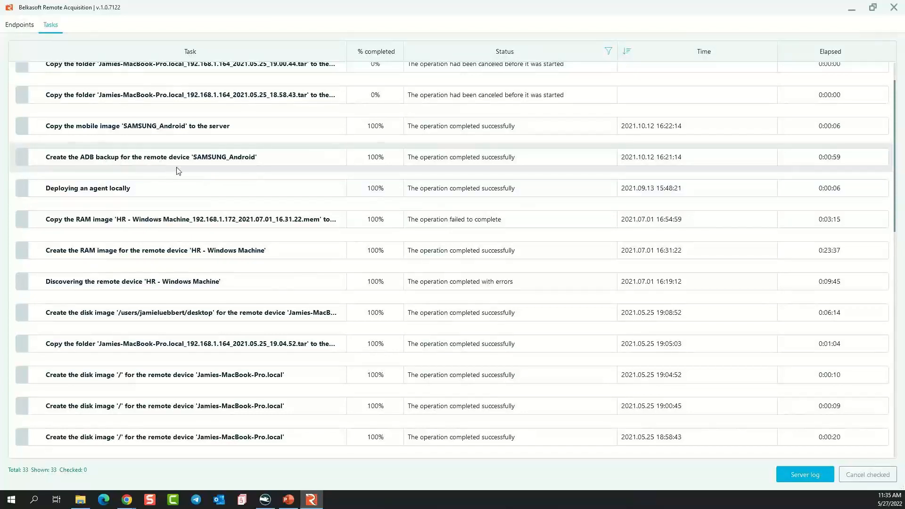
Step: Read through the server log file, close it, and return to the endpoints list
{"action": "left_click", "coordinate": [821, 473]}
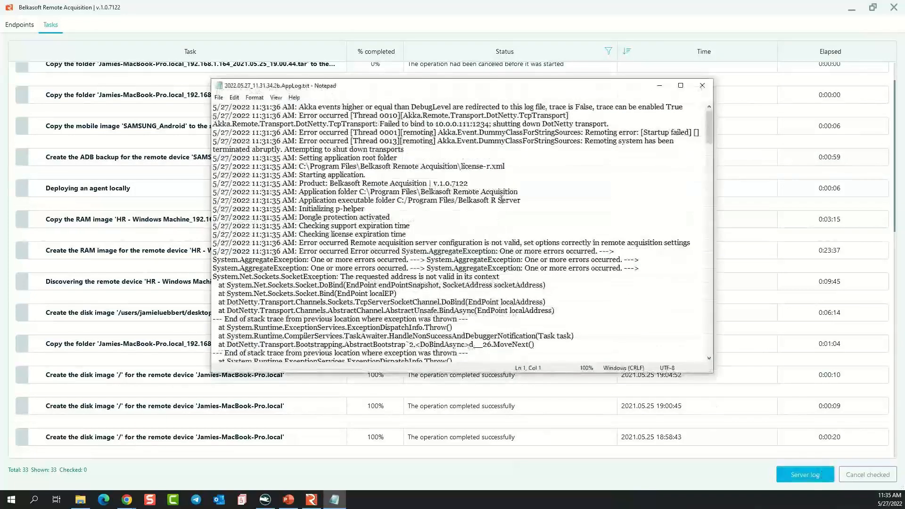
{"action": "scroll", "coordinate": [477, 197], "scroll_direction": "down", "scroll_amount": 15}
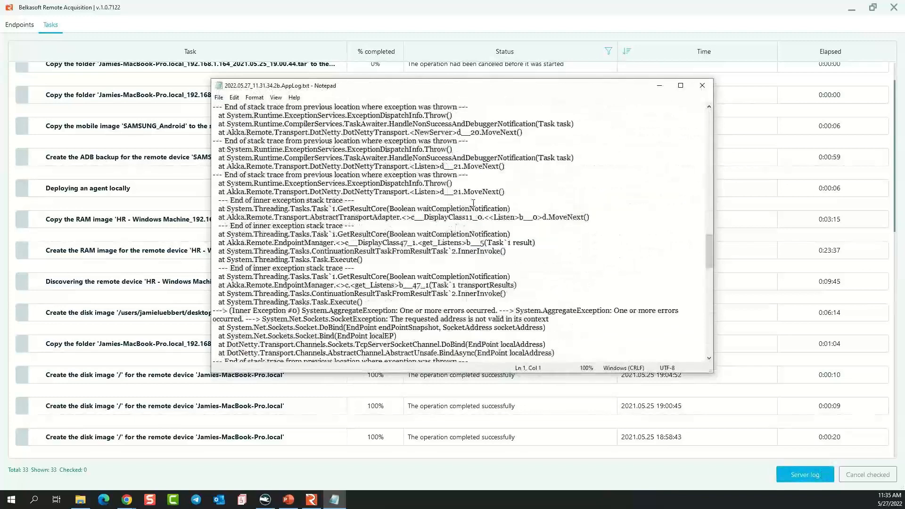
{"action": "left_click", "coordinate": [702, 85]}
{"action": "left_click", "coordinate": [21, 27]}
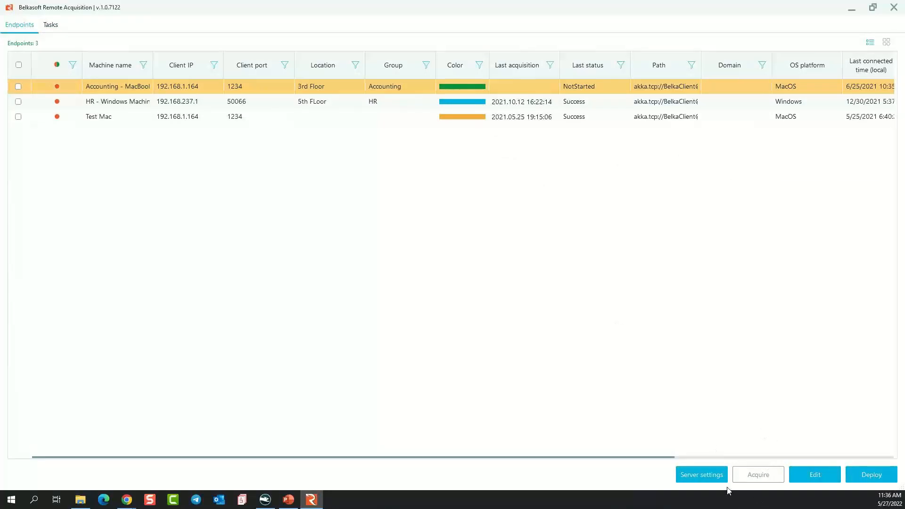
Step: Review the server settings along with the Remote Acquisition Help PDF, close the PDF, and accept the settings
{"action": "left_click", "coordinate": [717, 479]}
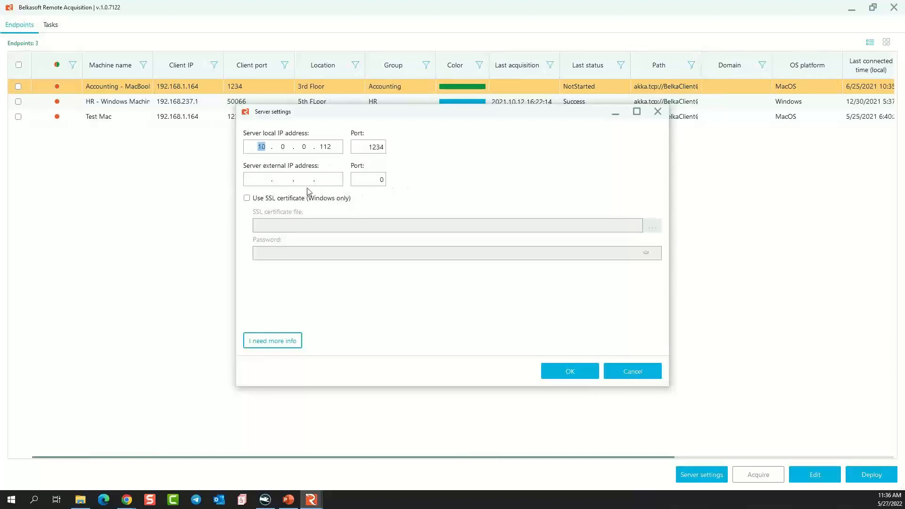
{"action": "left_click", "coordinate": [281, 345]}
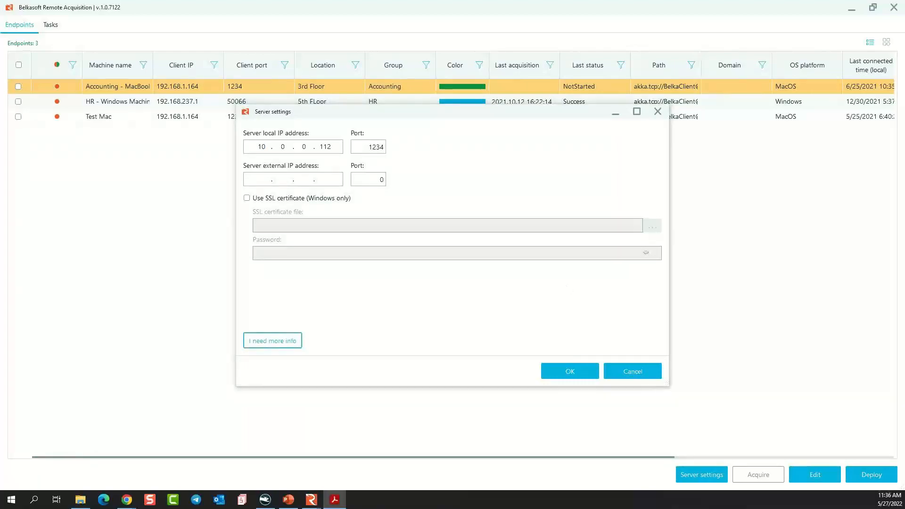
{"action": "left_click_drag", "start_coordinate": [904, 51], "coordinate": [469, 18]}
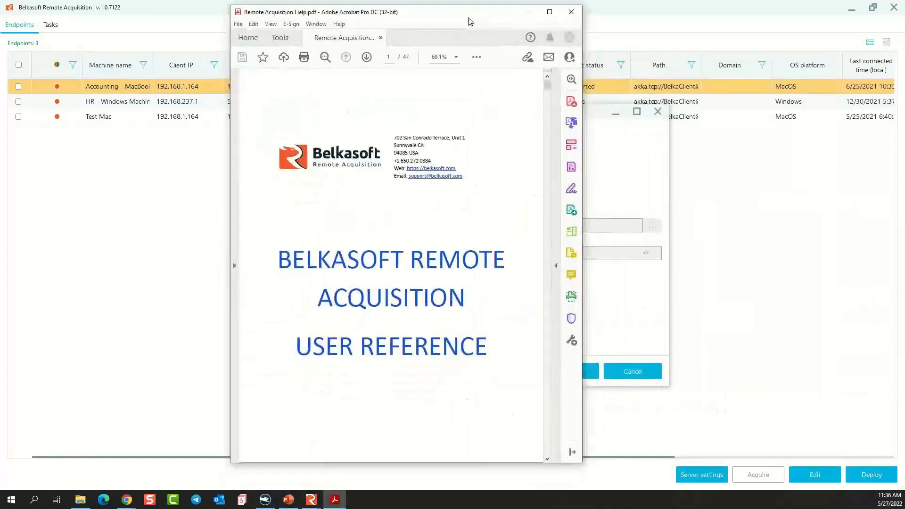
{"action": "left_click_drag", "start_coordinate": [548, 83], "coordinate": [536, 166]}
{"action": "left_click", "coordinate": [571, 12]}
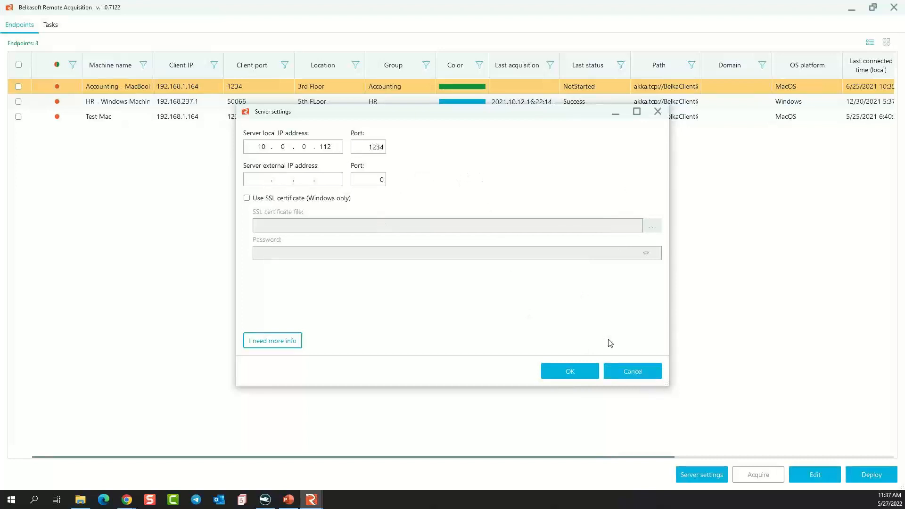
{"action": "left_click", "coordinate": [585, 380]}
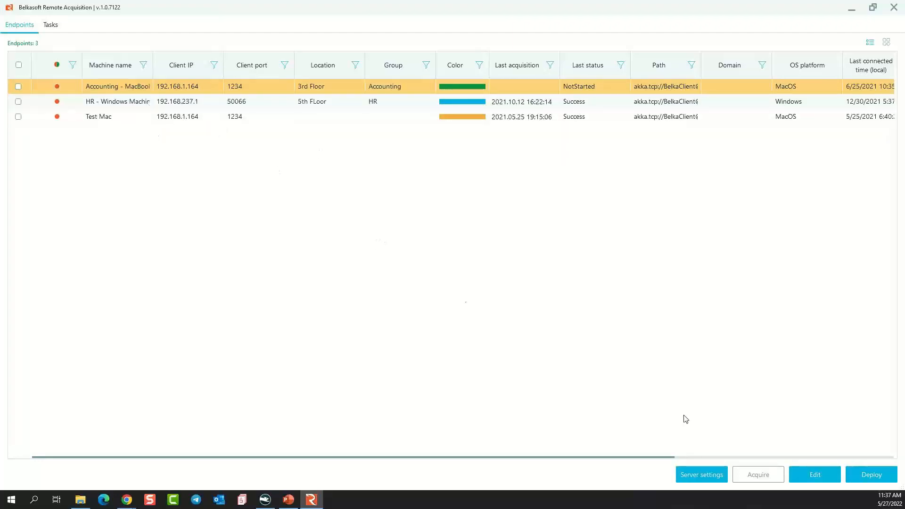
Step: Start deploying an agent for Windows with endpoints in the same address range as Remote Acquisition, and proceed to the deployment type
{"action": "left_click", "coordinate": [864, 471]}
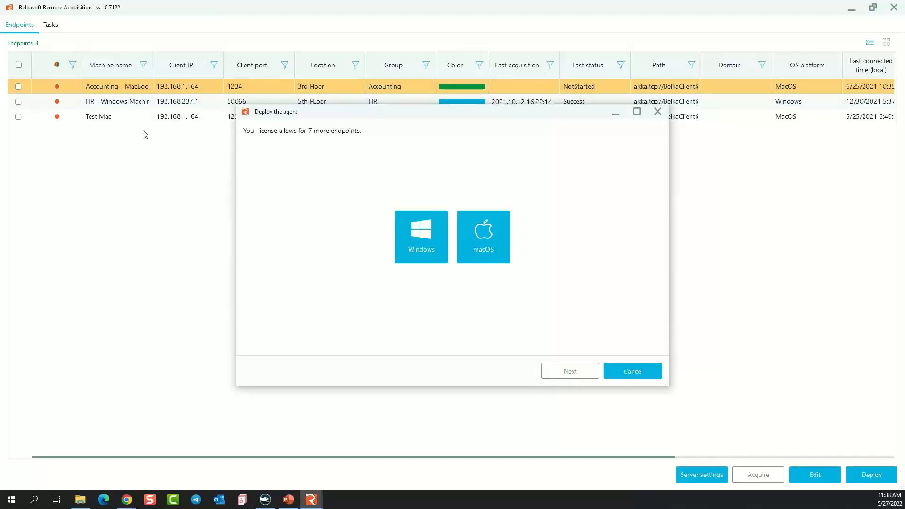
{"action": "left_click", "coordinate": [421, 231]}
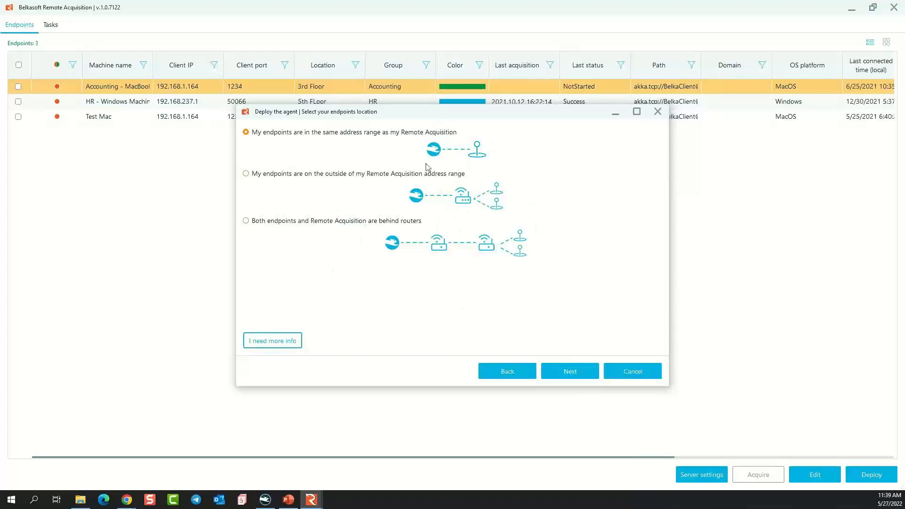
{"action": "left_click", "coordinate": [569, 373]}
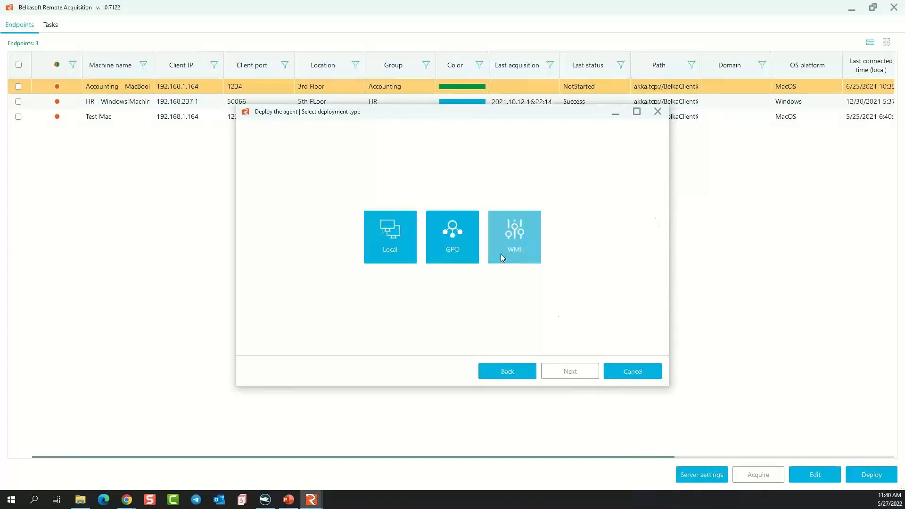
Step: Check the deployment types offered for Windows endpoints outside the address range, and for endpoints and Remote Acquisition both behind routers
{"action": "left_click", "coordinate": [507, 372]}
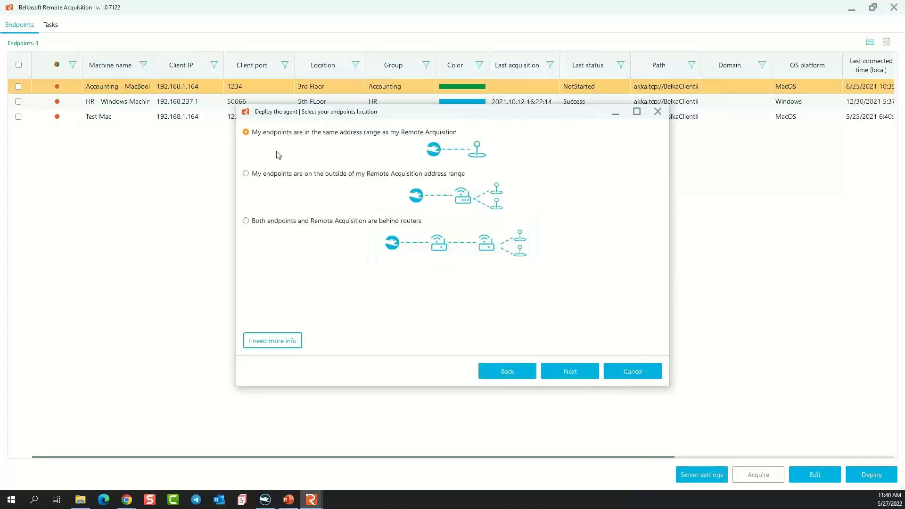
{"action": "left_click", "coordinate": [286, 176]}
{"action": "left_click", "coordinate": [586, 377]}
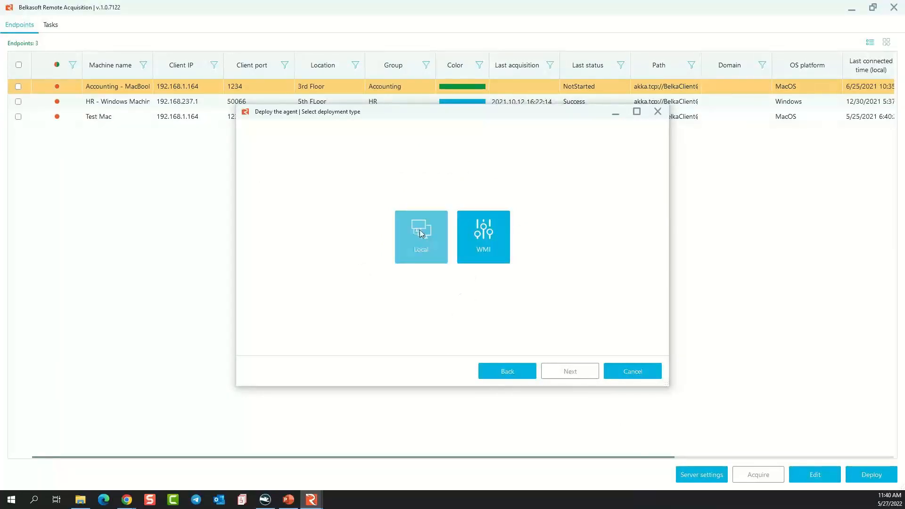
{"action": "left_click", "coordinate": [509, 370]}
{"action": "left_click", "coordinate": [339, 222]}
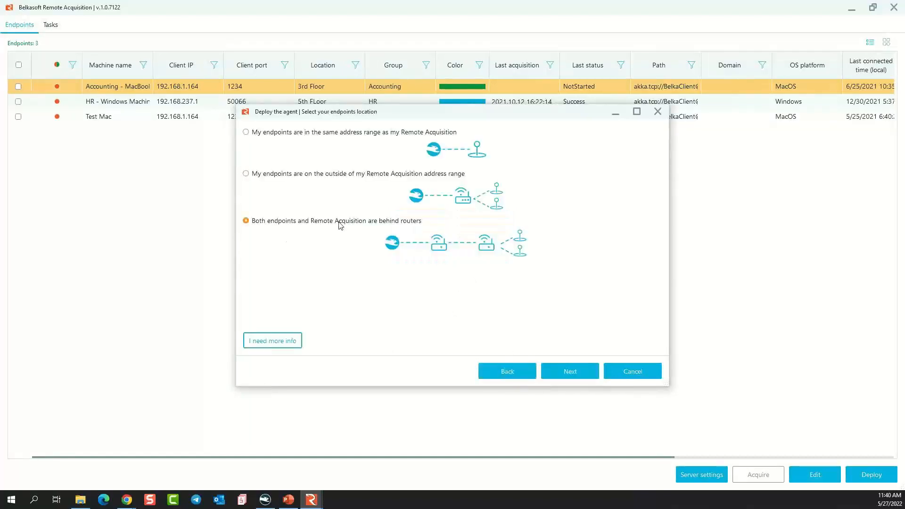
{"action": "left_click", "coordinate": [556, 372]}
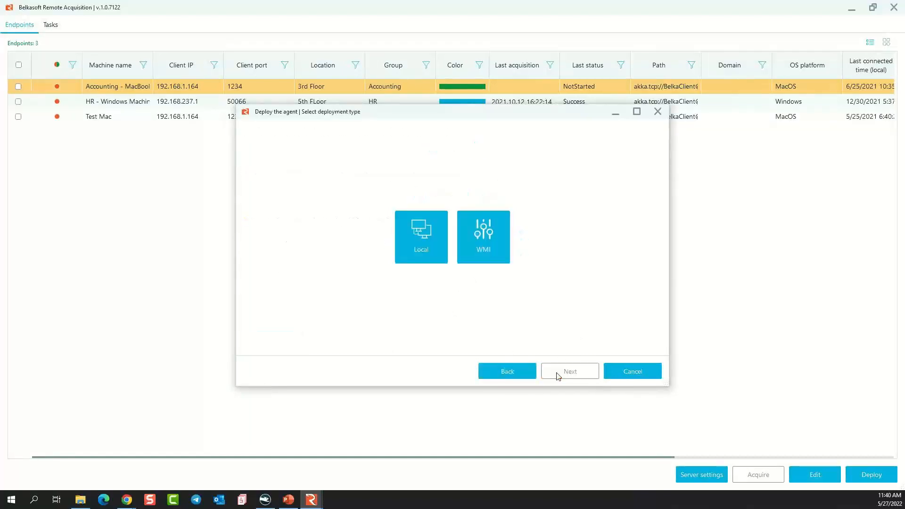
Step: Switch the agent to macOS and check the deployment types for endpoints outside the Remote Acquisition address range
{"action": "left_click", "coordinate": [510, 371]}
{"action": "left_click", "coordinate": [510, 371]}
{"action": "left_click", "coordinate": [492, 260]}
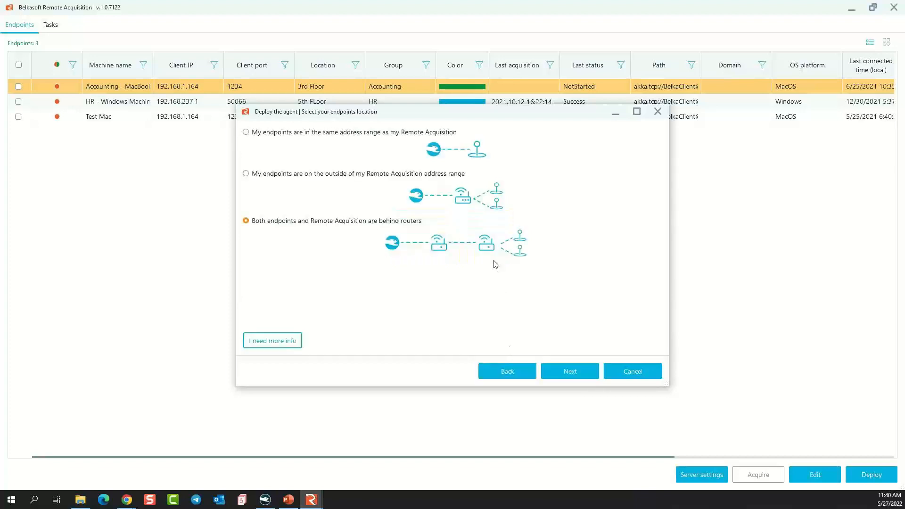
{"action": "left_click", "coordinate": [384, 174]}
{"action": "left_click", "coordinate": [386, 175]}
{"action": "left_click", "coordinate": [570, 370]}
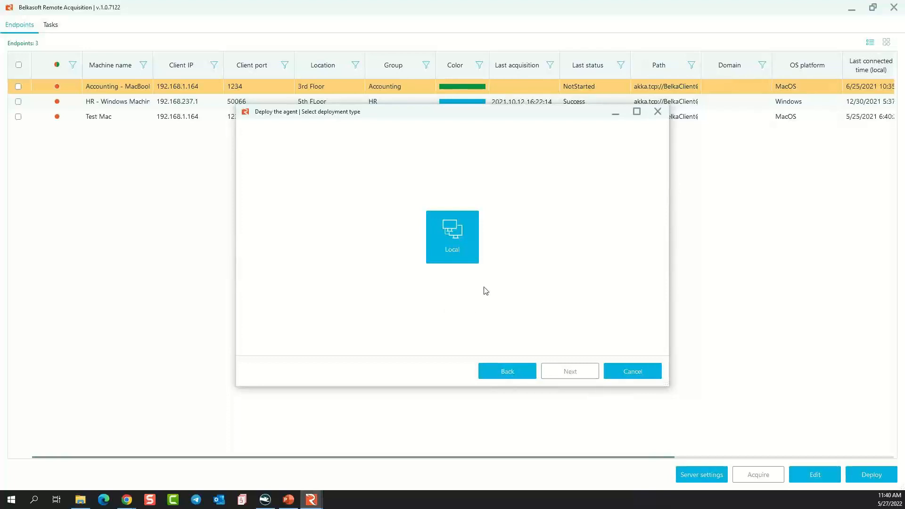
Step: Set the agent back to Windows with endpoints in the same address range, and choose Local deployment
{"action": "left_click", "coordinate": [506, 366]}
{"action": "left_click", "coordinate": [506, 367]}
{"action": "left_click", "coordinate": [416, 230]}
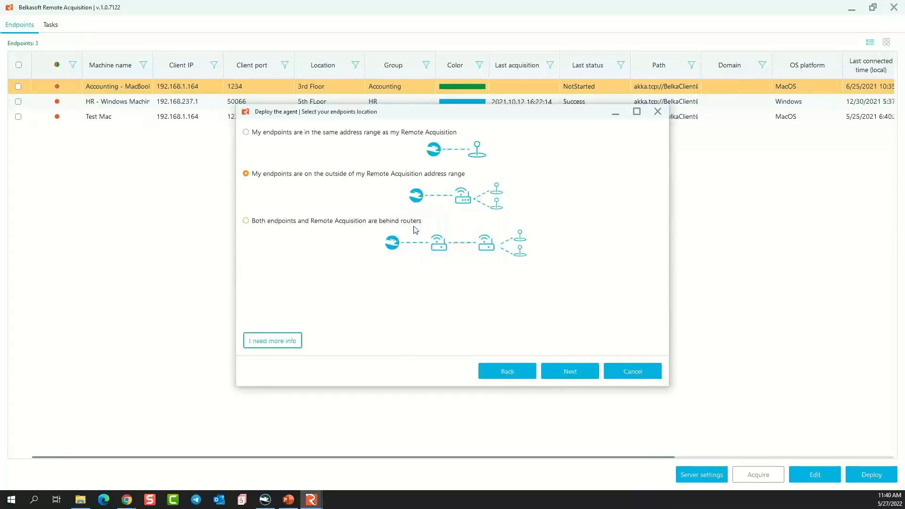
{"action": "left_click", "coordinate": [329, 133]}
{"action": "left_click", "coordinate": [570, 370]}
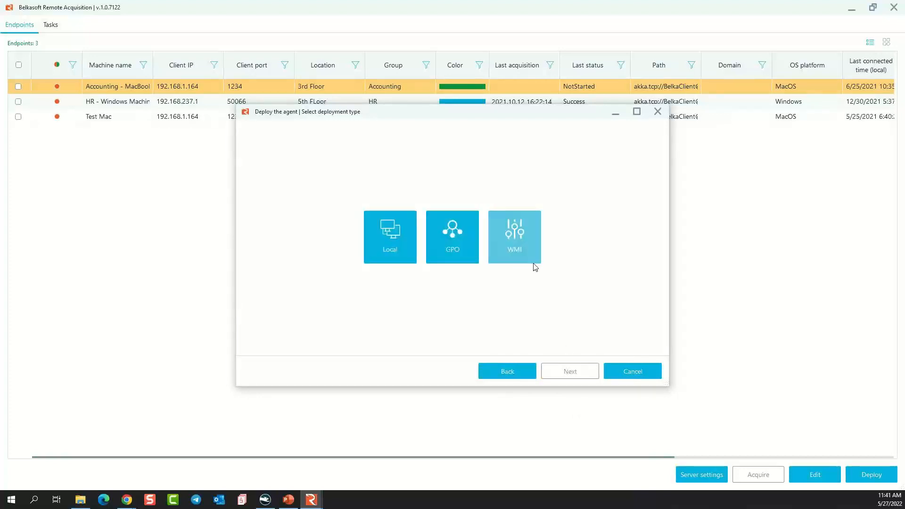
{"action": "left_click", "coordinate": [382, 241]}
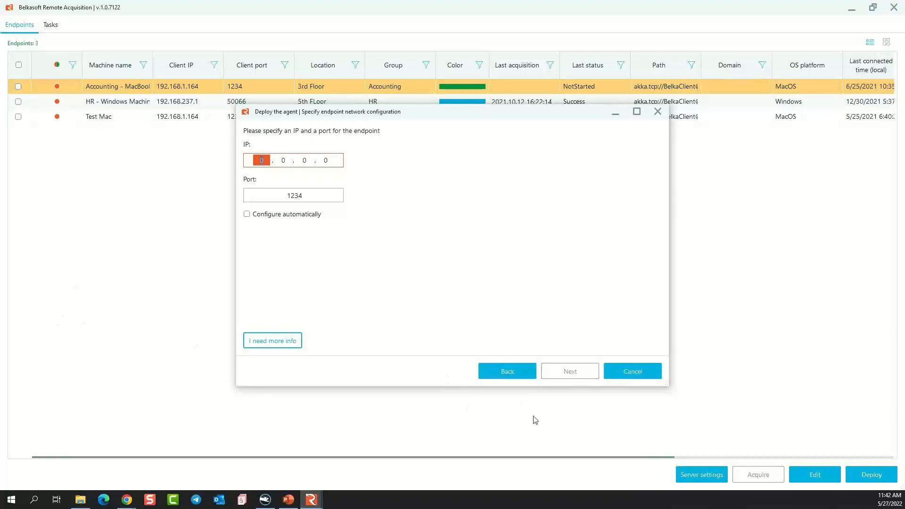
Step: Open the Belkasoft_R_Pre-Recorded_20220126 video in the media player, bring its window into view, and pause it
{"action": "left_click", "coordinate": [82, 501]}
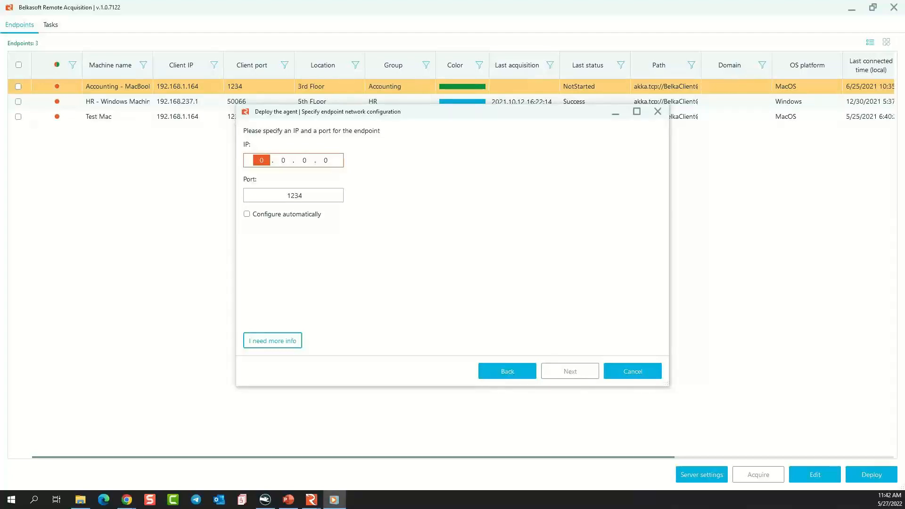
{"action": "left_click_drag", "start_coordinate": [904, 85], "coordinate": [491, 8]}
{"action": "left_click", "coordinate": [444, 474]}
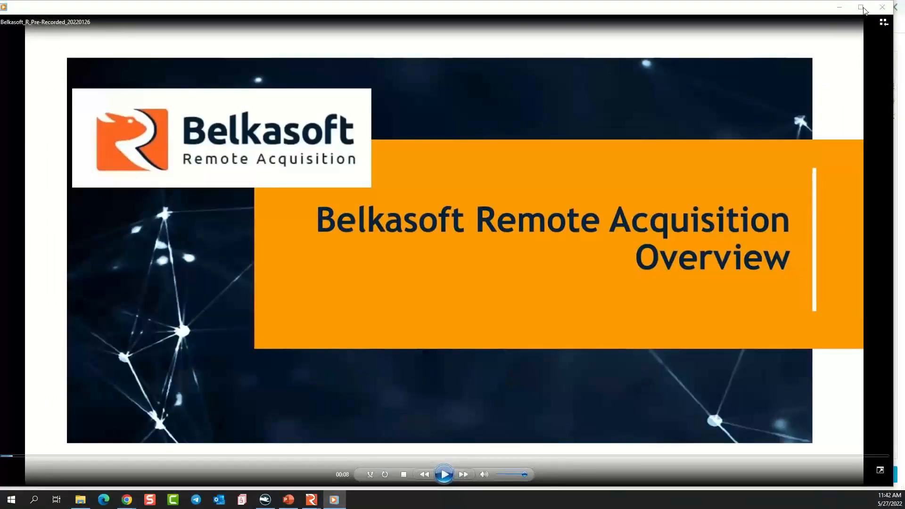
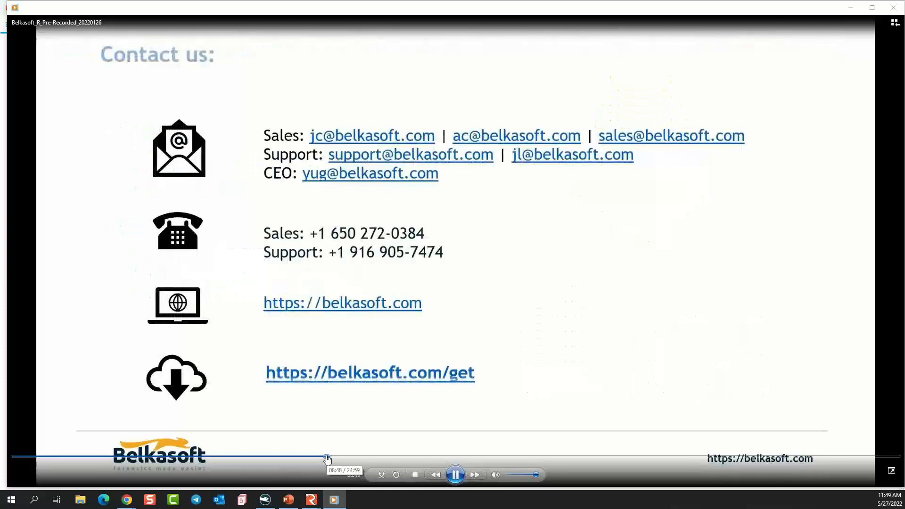
Step: Skip the pre-recorded video forward from the contact slide, through the server settings and agent deployment sections, to past 15:13
{"action": "left_click_drag", "start_coordinate": [327, 459], "coordinate": [343, 454]}
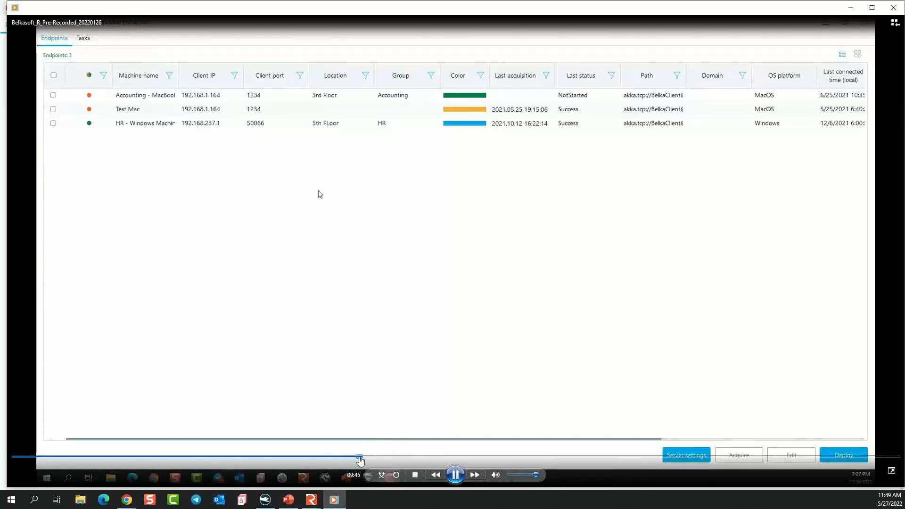
{"action": "left_click", "coordinate": [366, 456]}
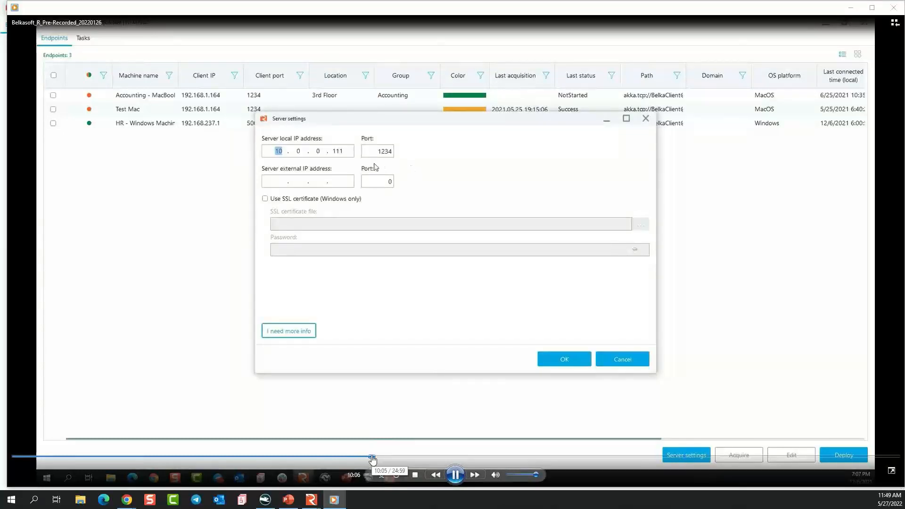
{"action": "left_click", "coordinate": [386, 456]}
{"action": "left_click", "coordinate": [404, 456]}
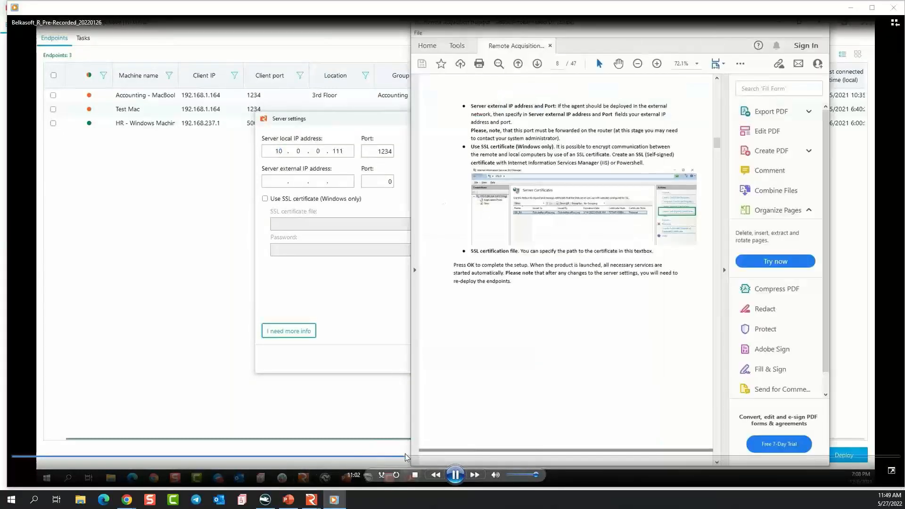
{"action": "left_click", "coordinate": [428, 456]}
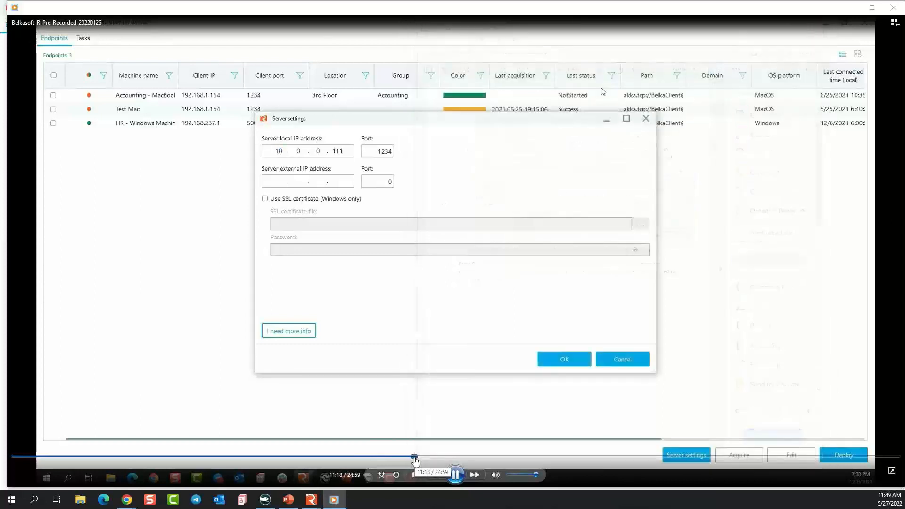
{"action": "left_click_drag", "start_coordinate": [428, 457], "coordinate": [457, 457]}
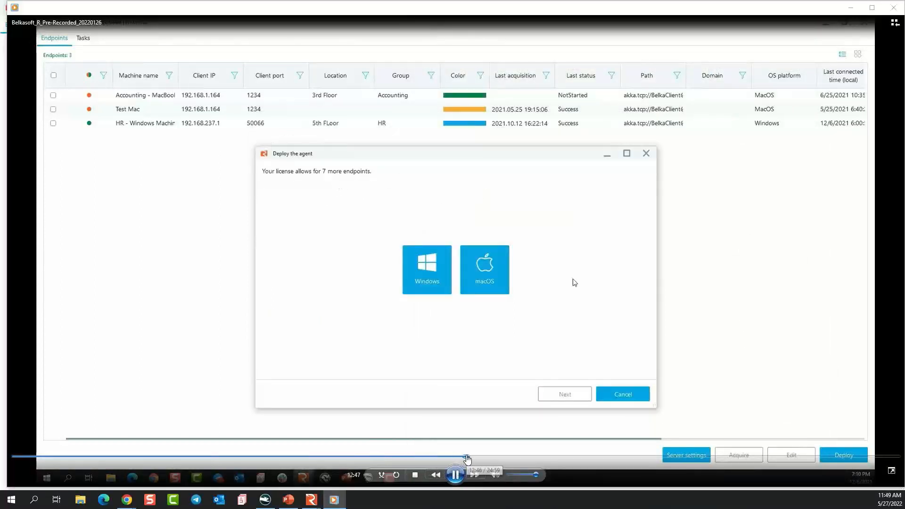
{"action": "left_click", "coordinate": [467, 457]}
{"action": "left_click", "coordinate": [481, 456]}
{"action": "left_click", "coordinate": [487, 453]}
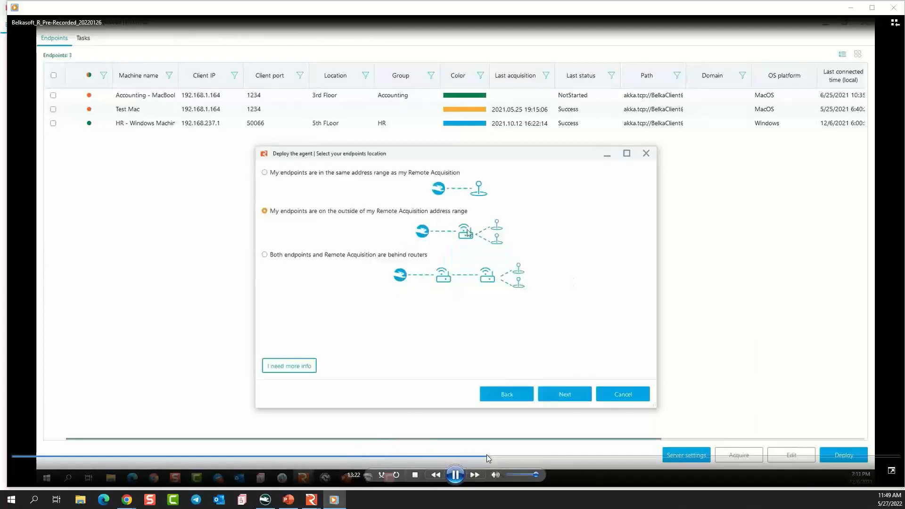
{"action": "left_click", "coordinate": [505, 457]}
{"action": "left_click", "coordinate": [524, 457]}
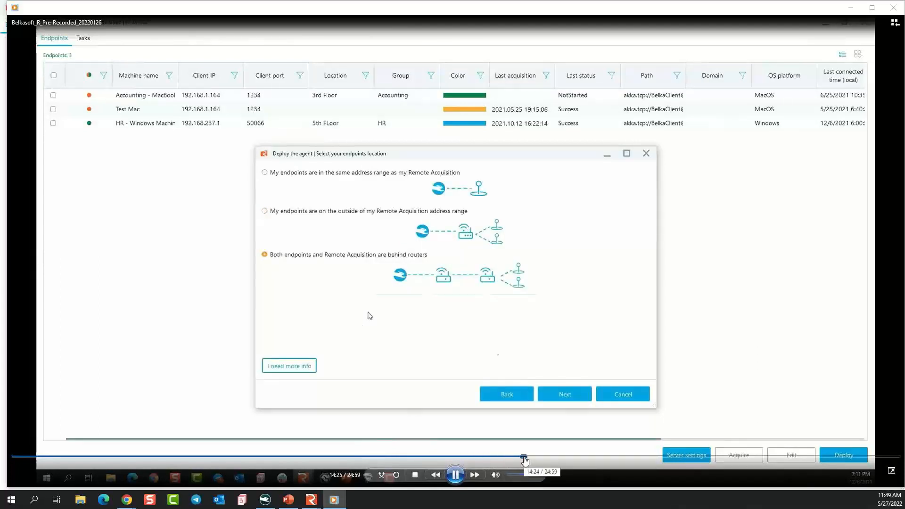
{"action": "left_click", "coordinate": [534, 457]}
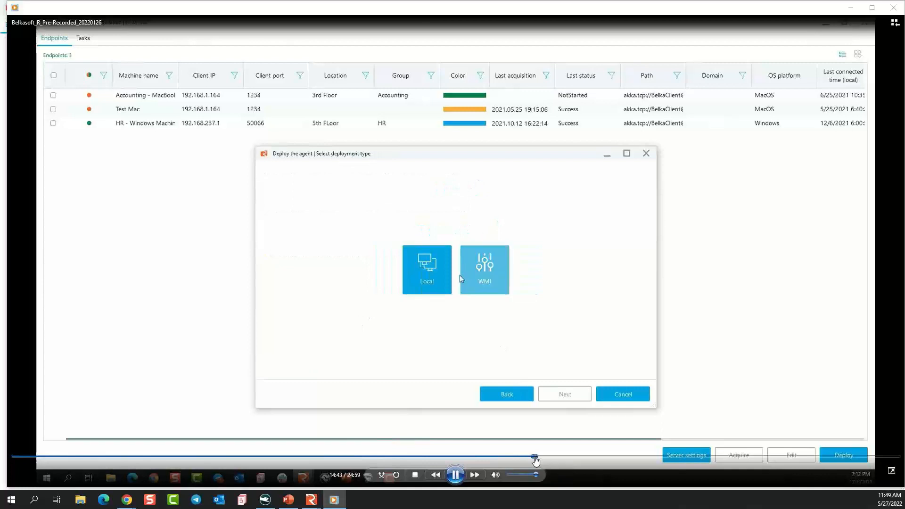
{"action": "left_click", "coordinate": [550, 457]}
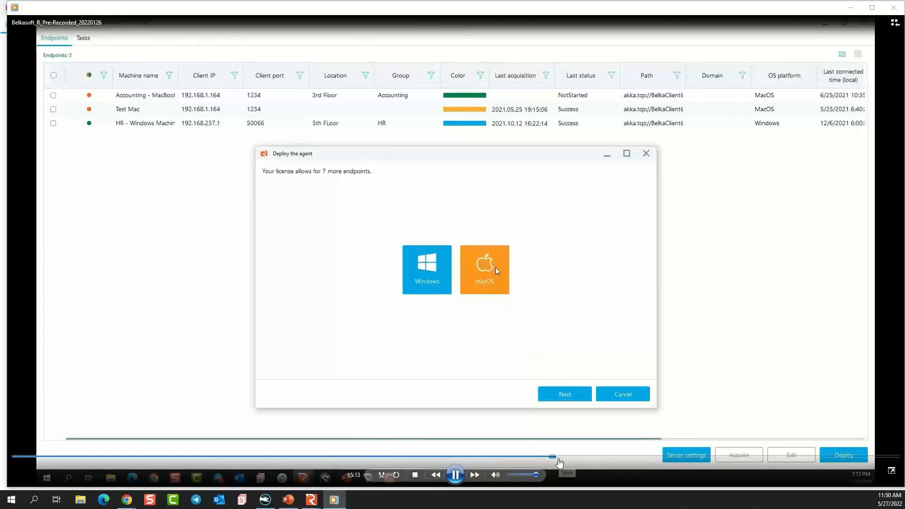
{"action": "left_click", "coordinate": [569, 457]}
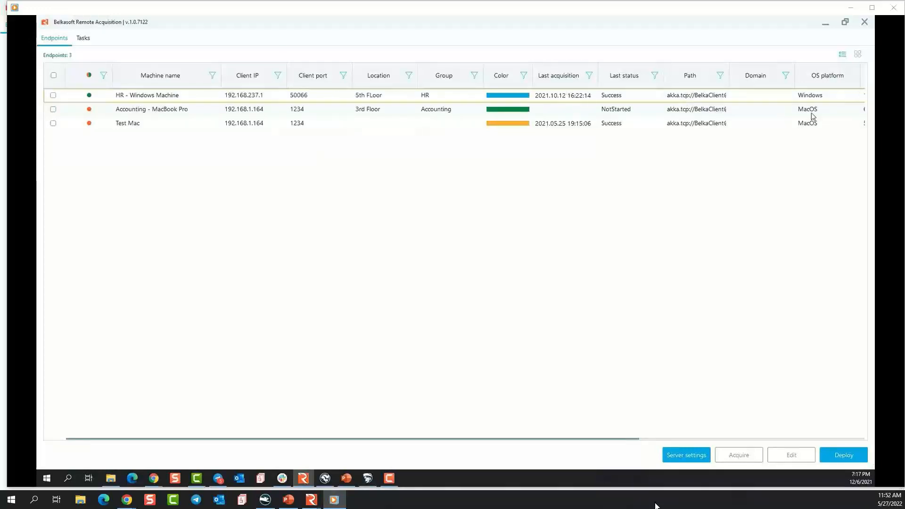
Step: Check the editable details of the HR - Windows Machine endpoint and close them without making changes
{"action": "left_click", "coordinate": [373, 100]}
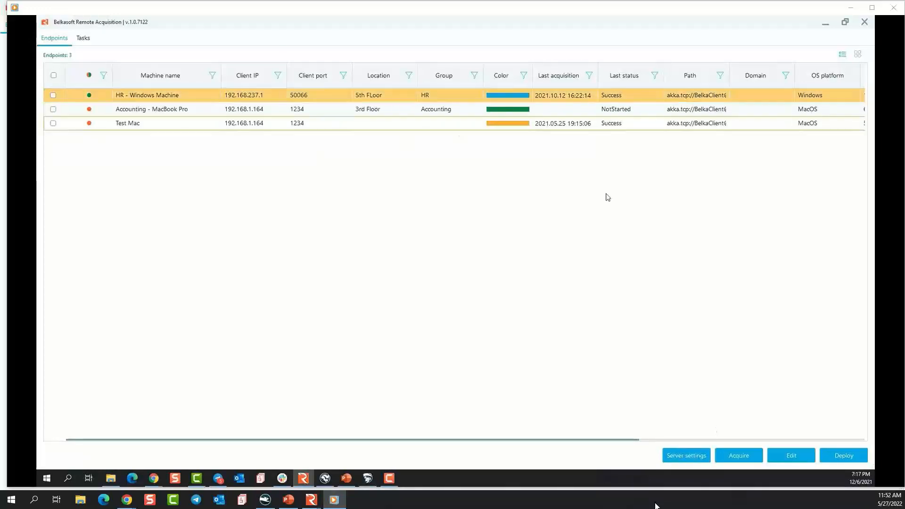
{"action": "left_click", "coordinate": [792, 455]}
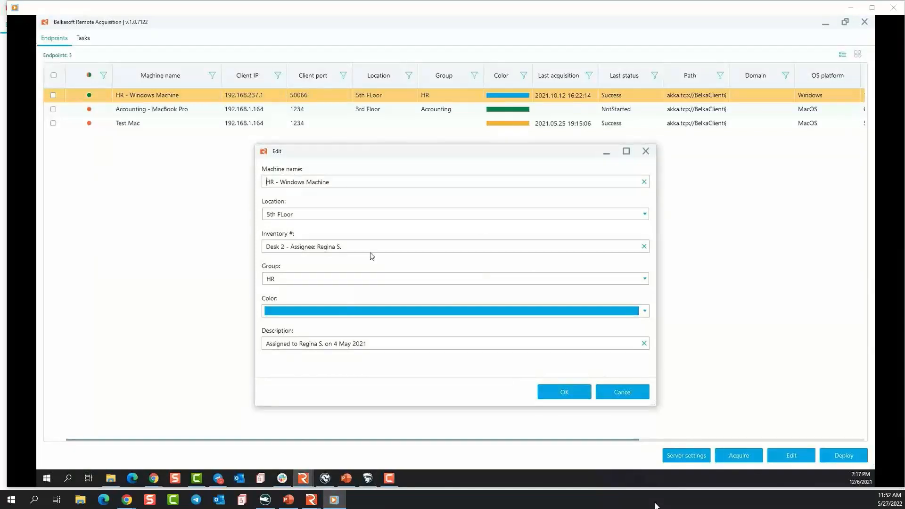
{"action": "left_click", "coordinate": [633, 390]}
Step: Review the list of Remote Acquisition tasks down to the oldest entries, and skip the video forward
{"action": "left_click", "coordinate": [83, 39]}
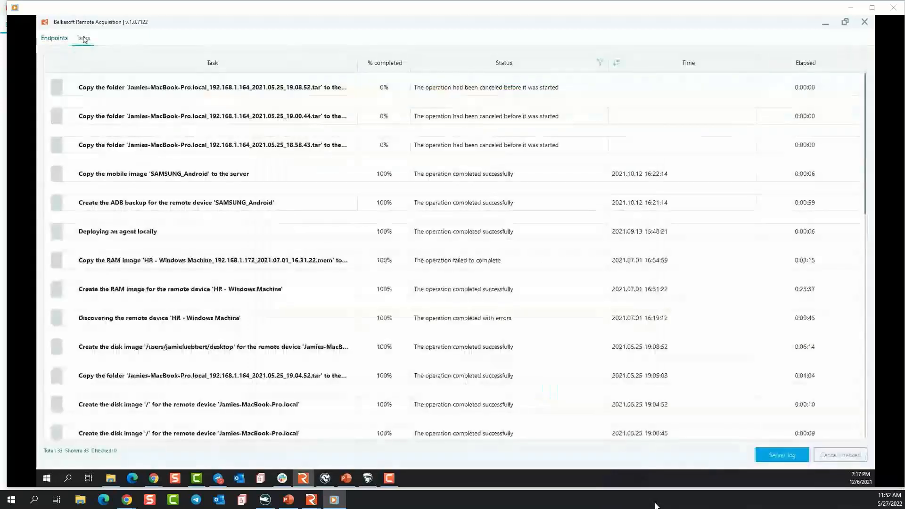
{"action": "scroll", "coordinate": [401, 198], "scroll_direction": "down", "scroll_amount": 3}
{"action": "scroll", "coordinate": [381, 151], "scroll_direction": "down", "scroll_amount": 15}
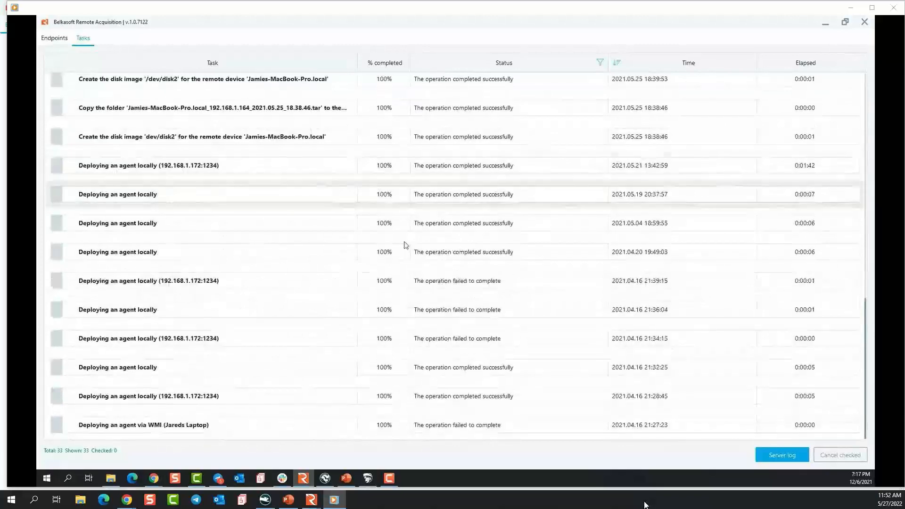
{"action": "mouse_move", "coordinate": [520, 443]}
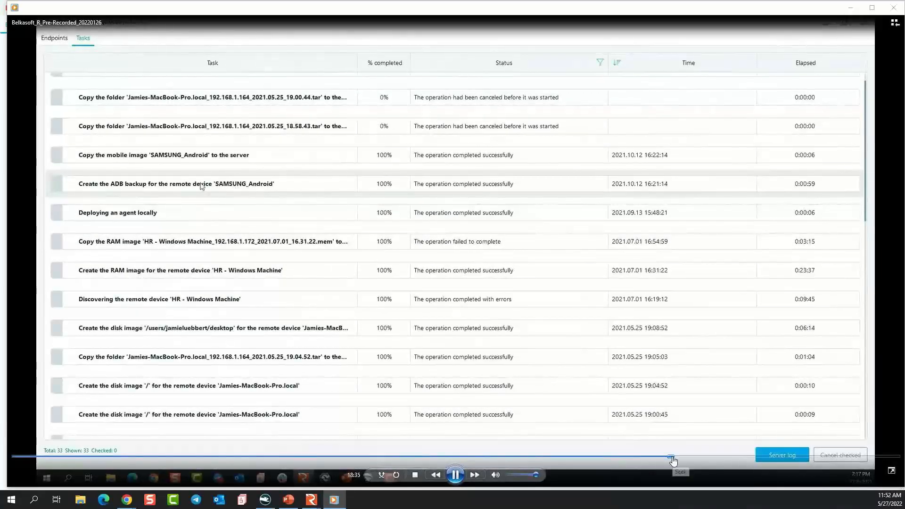
{"action": "left_click", "coordinate": [675, 456]}
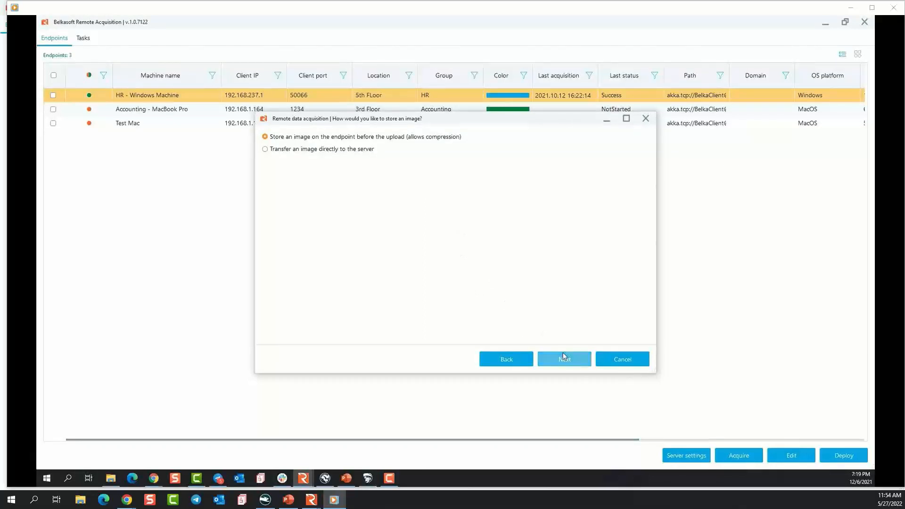
Step: Store the image on the endpoint and configure a RAW image with SHA1 and MD5 checksums, verified output and 10 Mb parts
{"action": "left_click", "coordinate": [570, 363]}
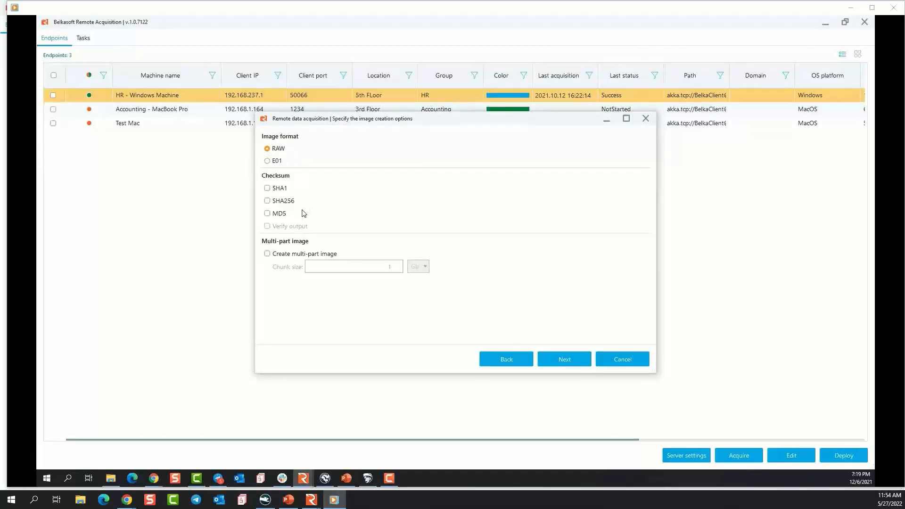
{"action": "left_click", "coordinate": [267, 188]}
{"action": "left_click", "coordinate": [267, 213]}
{"action": "left_click", "coordinate": [267, 225]}
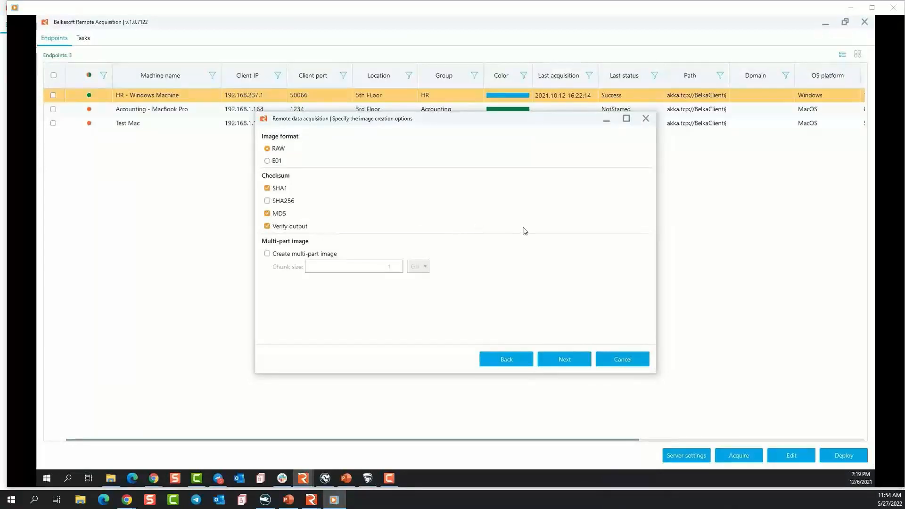
{"action": "left_click", "coordinate": [298, 257]}
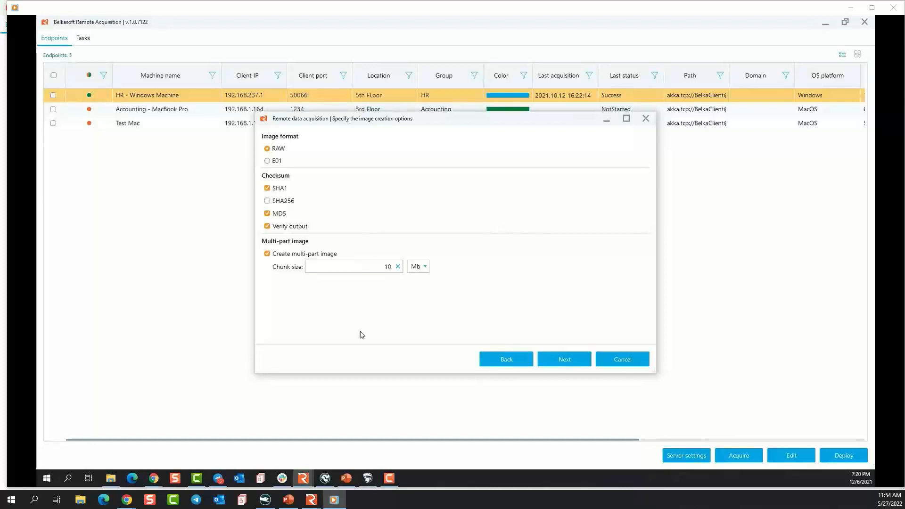
Step: Review the immediate schedule and the acquisition summary for PHYSICALDRIVE0, and cancel the acquisition without starting it
{"action": "left_click", "coordinate": [565, 362]}
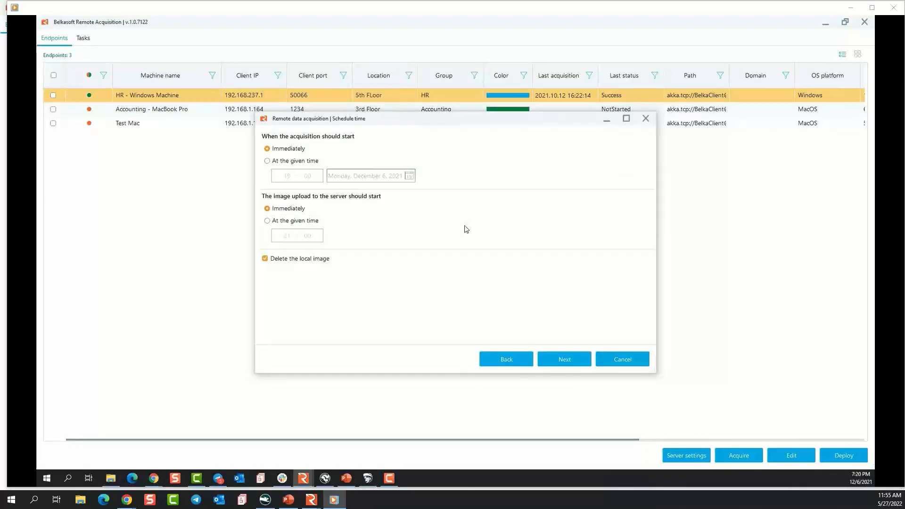
{"action": "left_click", "coordinate": [565, 359]}
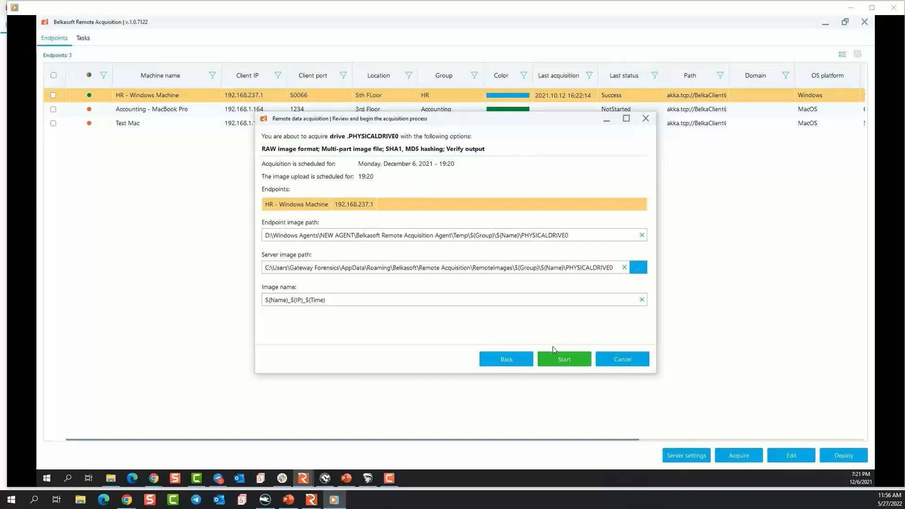
{"action": "left_click", "coordinate": [511, 359]}
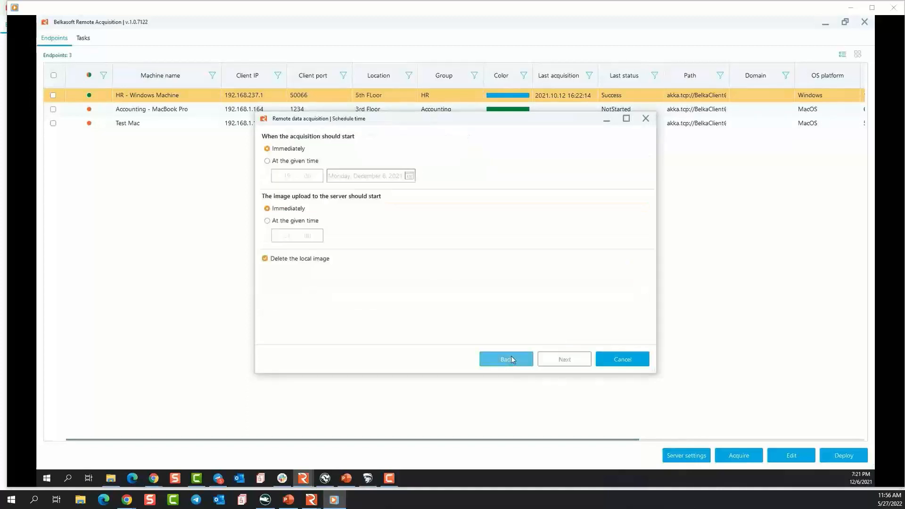
{"action": "left_click", "coordinate": [511, 358]}
{"action": "left_click", "coordinate": [511, 358]}
{"action": "left_click", "coordinate": [622, 359]}
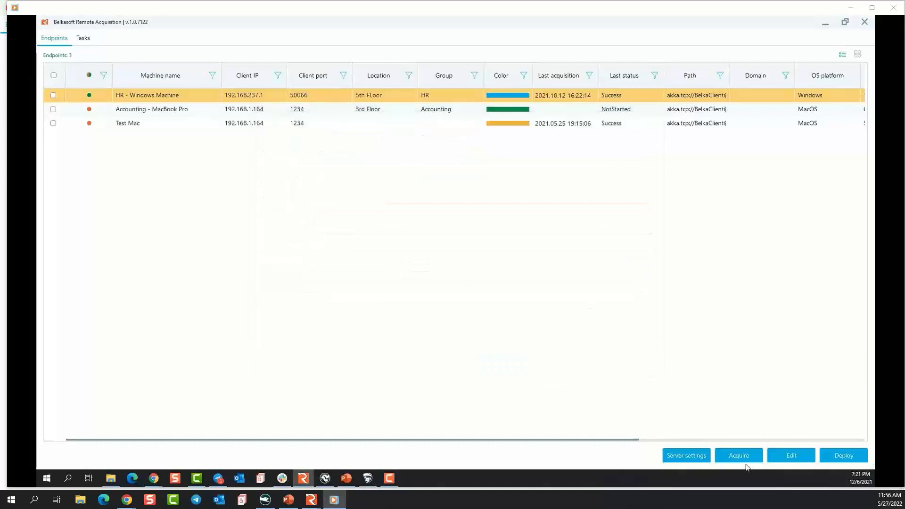
Step: Begin a new acquisition on the HR - Windows Machine endpoint, refresh its logical drives and choose C:\
{"action": "left_click", "coordinate": [747, 458]}
{"action": "left_click", "coordinate": [364, 258]}
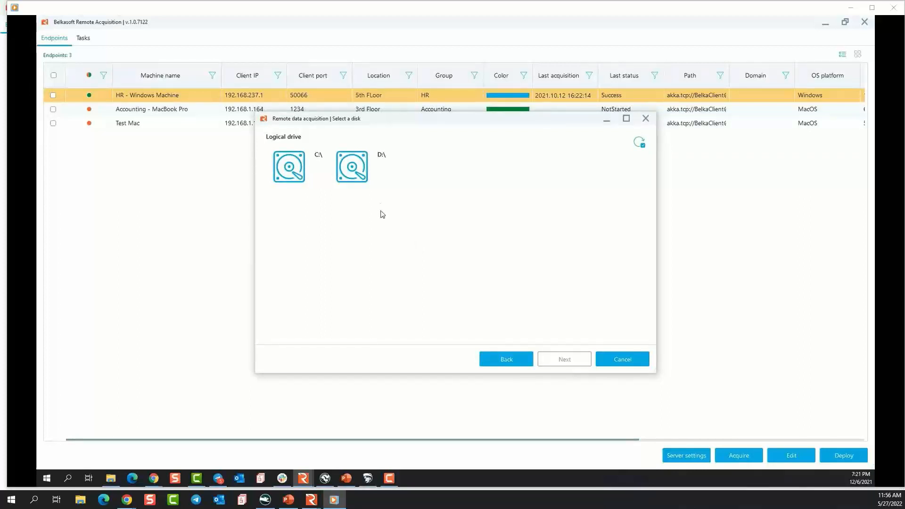
{"action": "left_click", "coordinate": [637, 143]}
{"action": "left_click", "coordinate": [639, 141]}
{"action": "double_click", "coordinate": [290, 169]}
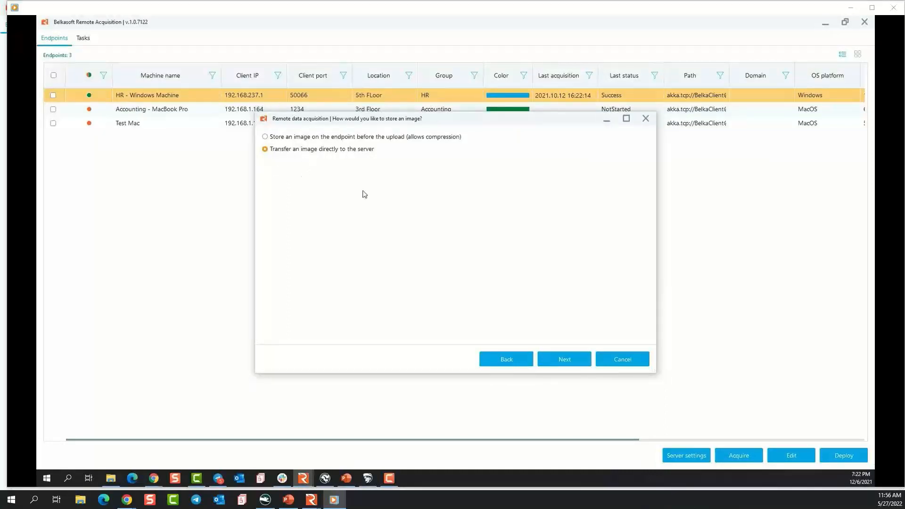
Step: Transfer the image directly to the server, with a SHA1 checksum and output verification
{"action": "left_click", "coordinate": [555, 354]}
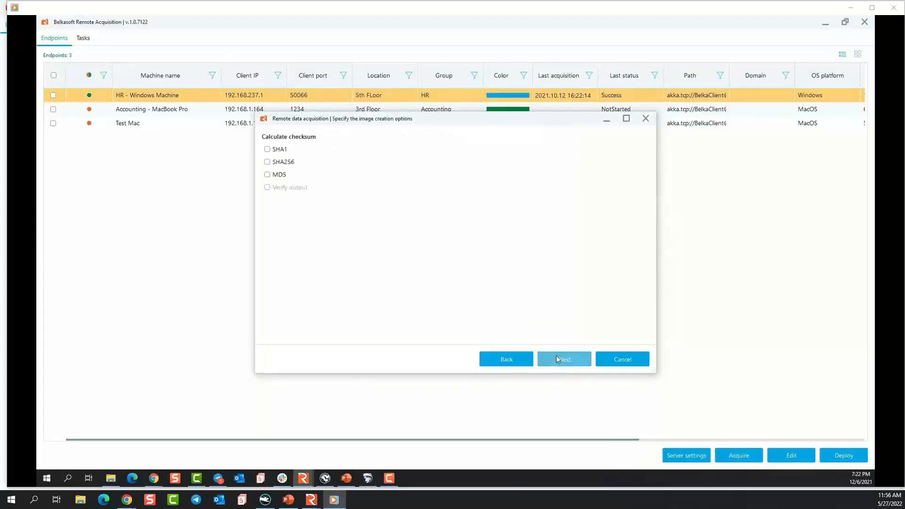
{"action": "left_click", "coordinate": [267, 149]}
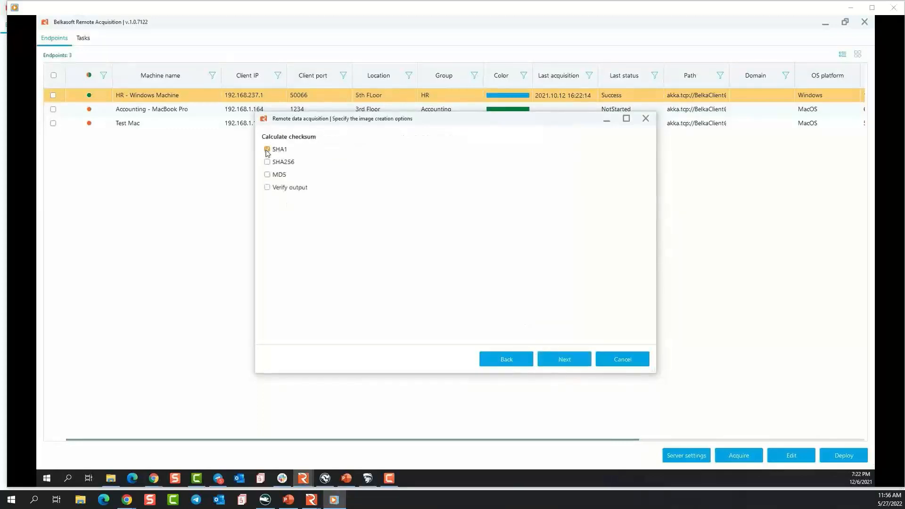
{"action": "left_click", "coordinate": [267, 187]}
{"action": "left_click", "coordinate": [574, 360]}
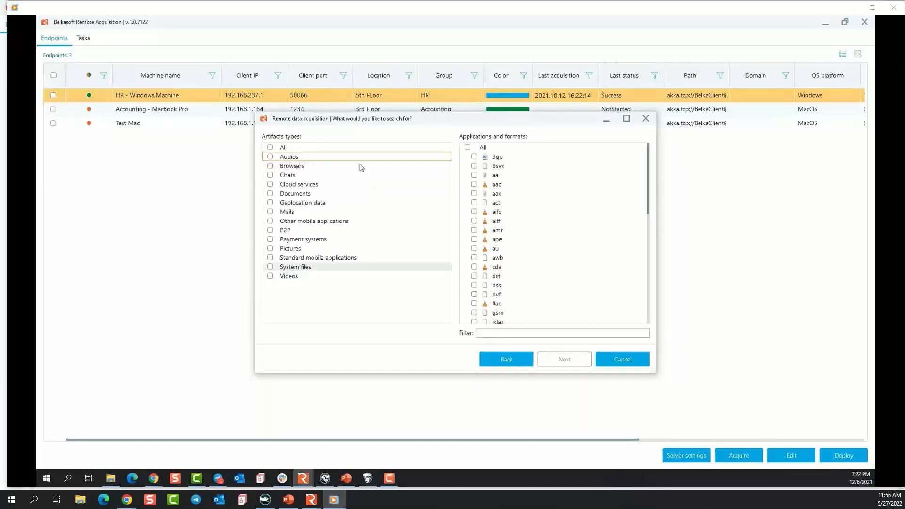
Step: Try selecting all artifact types, clear them again, and include only the awb and cda audio formats
{"action": "left_click", "coordinate": [269, 148]}
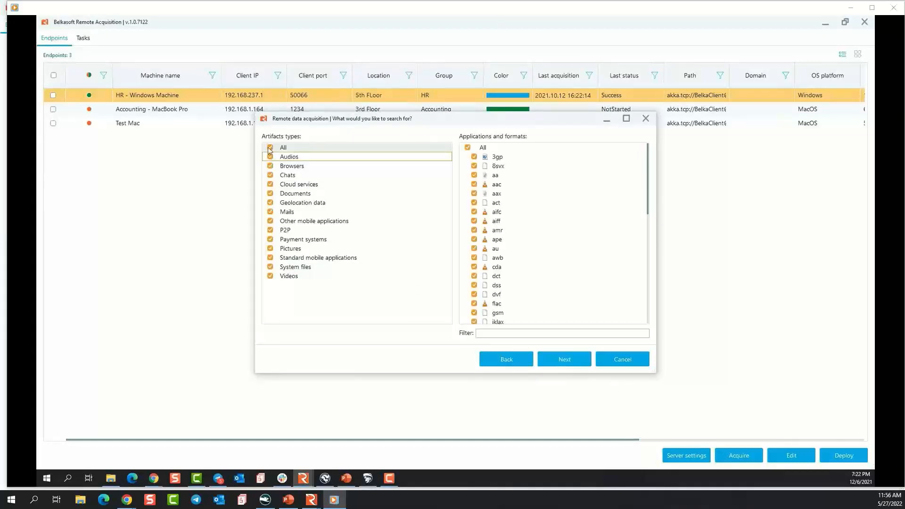
{"action": "left_click", "coordinate": [270, 149]}
{"action": "scroll", "coordinate": [500, 230], "scroll_direction": "down", "scroll_amount": 3}
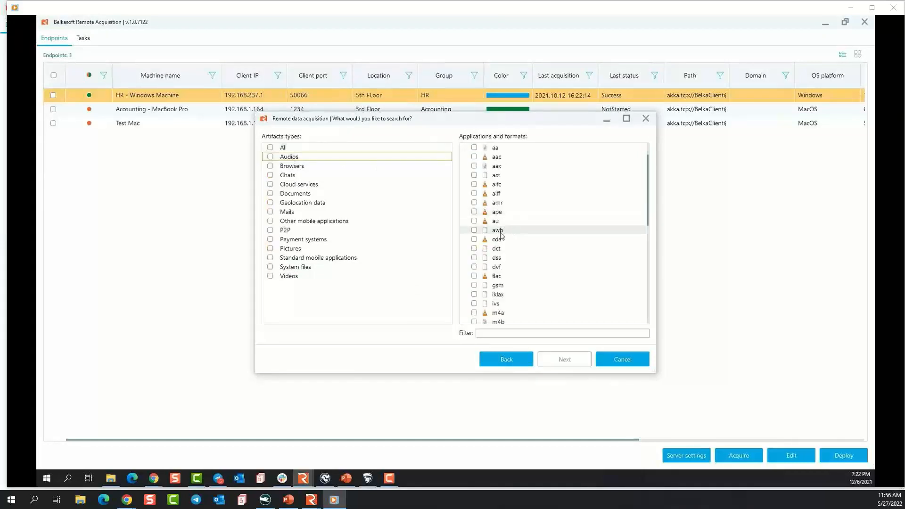
{"action": "left_click", "coordinate": [474, 230]}
{"action": "left_click", "coordinate": [474, 239]}
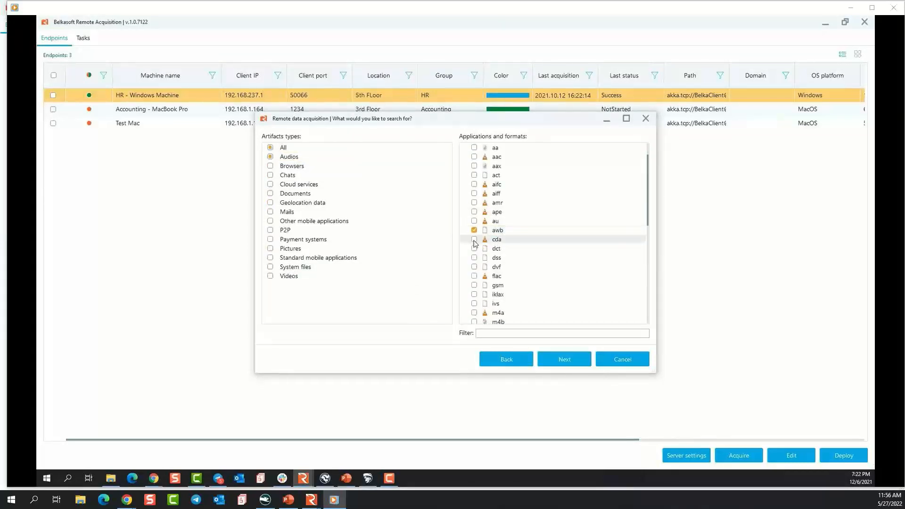
Step: Include the Facebook, Google+ and Hangouts chat applications in the artifact search
{"action": "left_click", "coordinate": [285, 174]}
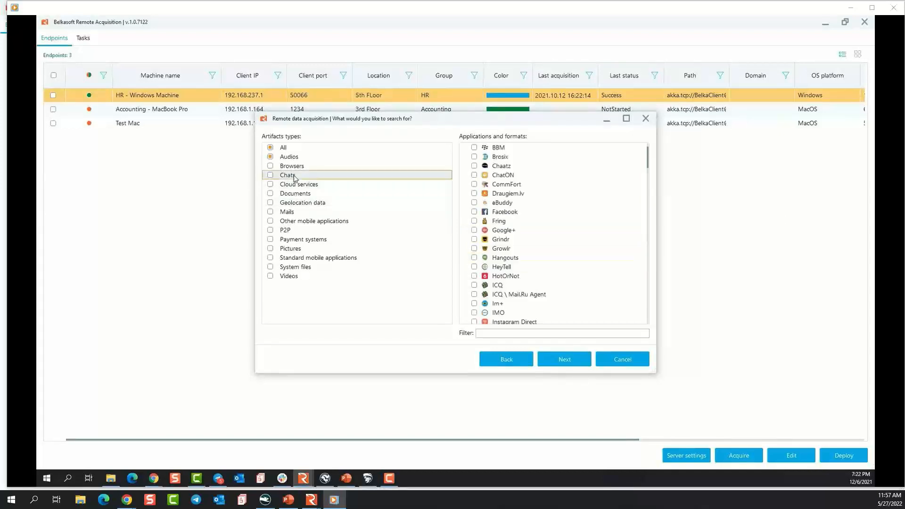
{"action": "left_click", "coordinate": [475, 212]}
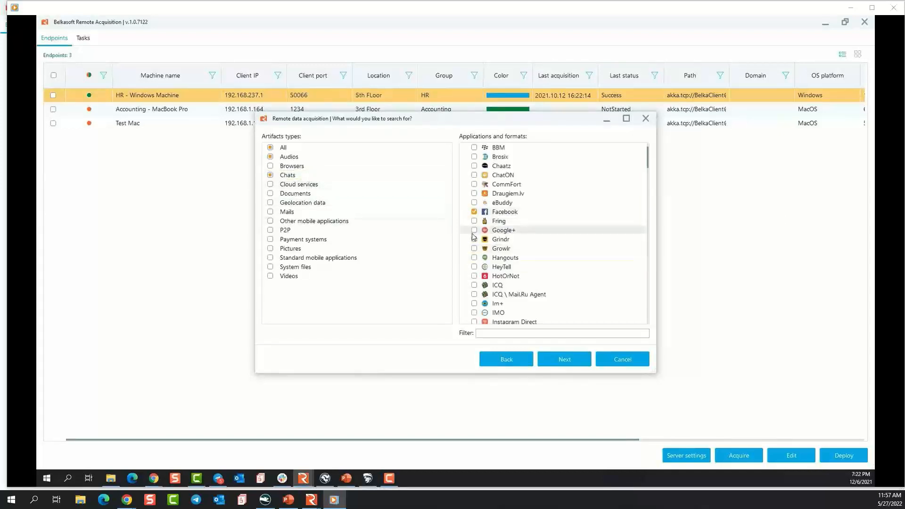
{"action": "left_click", "coordinate": [474, 230]}
{"action": "left_click", "coordinate": [474, 257]}
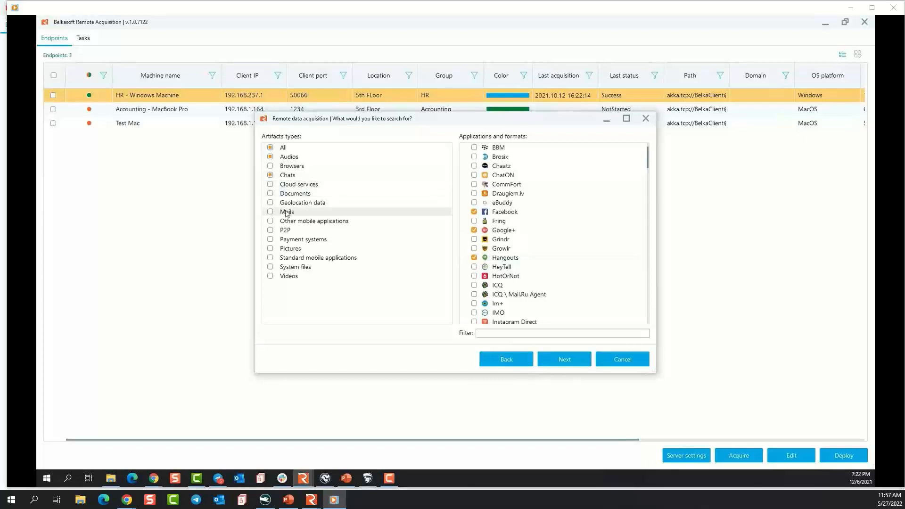
Step: Include the Windows Outlook mail application in the artifact search
{"action": "left_click", "coordinate": [319, 213]}
{"action": "scroll", "coordinate": [500, 216], "scroll_direction": "up", "scroll_amount": 1}
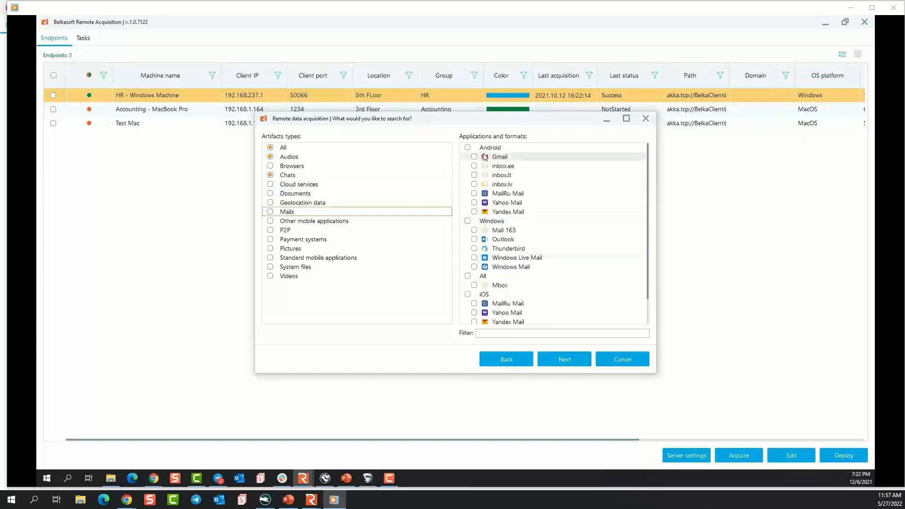
{"action": "left_click", "coordinate": [474, 240]}
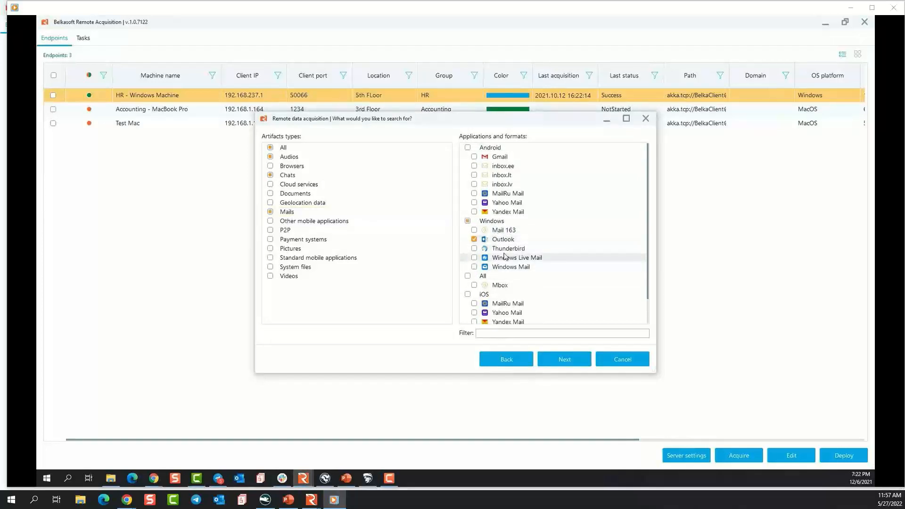
{"action": "left_click", "coordinate": [486, 257]}
Step: Look over the system files formats and proceed with an immediate start to the acquisition review
{"action": "left_click", "coordinate": [311, 267]}
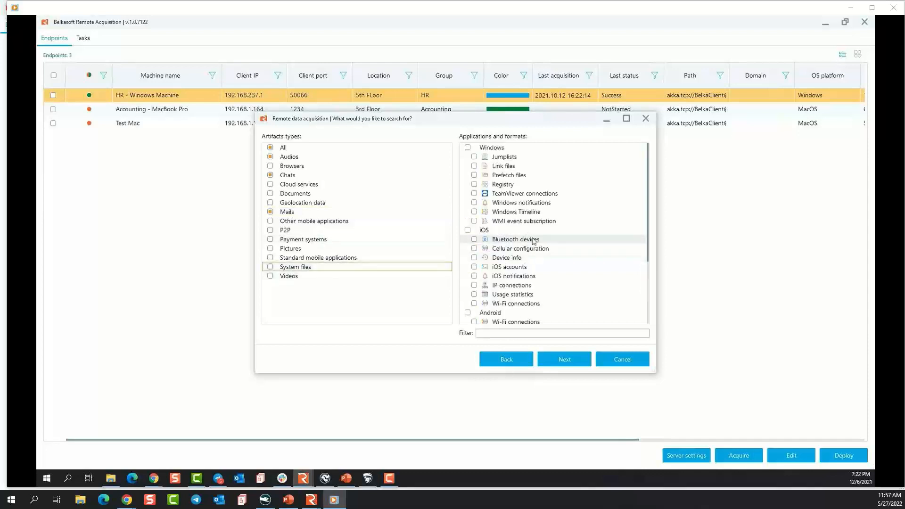
{"action": "scroll", "coordinate": [521, 203], "scroll_direction": "down", "scroll_amount": 2}
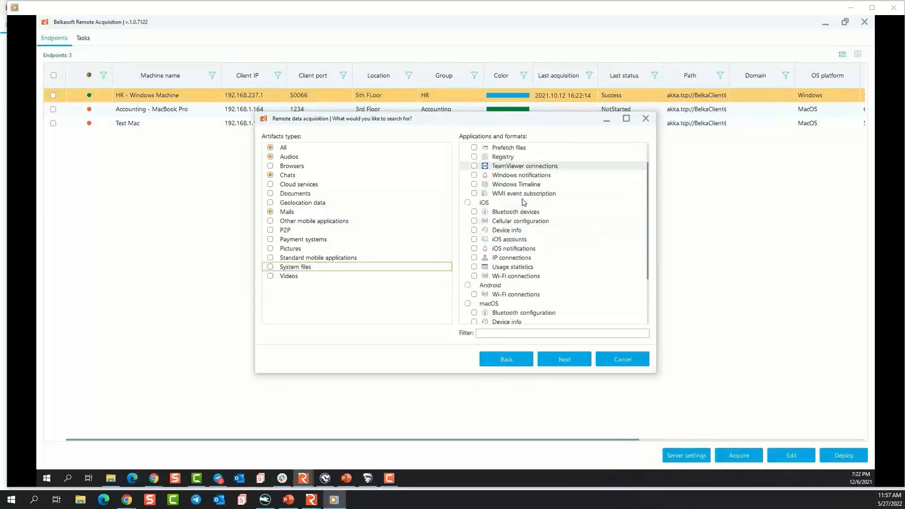
{"action": "left_click", "coordinate": [564, 359]}
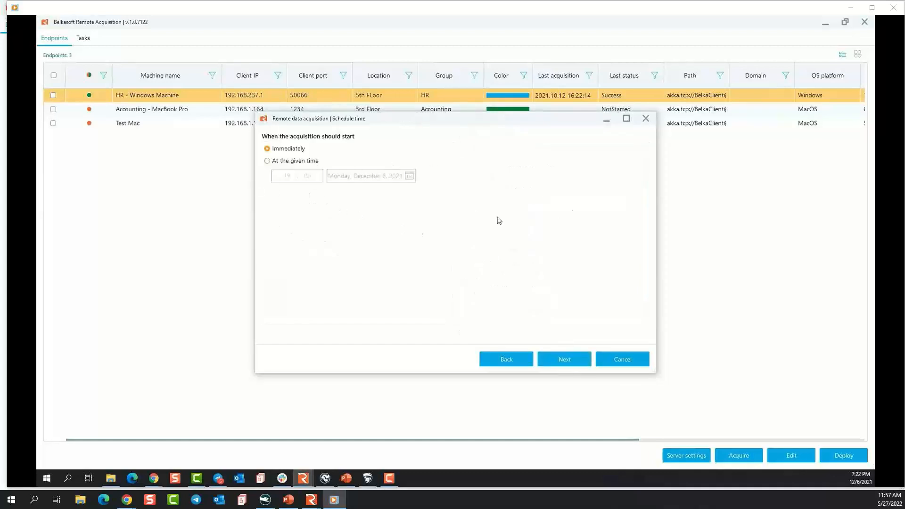
{"action": "left_click", "coordinate": [578, 360]}
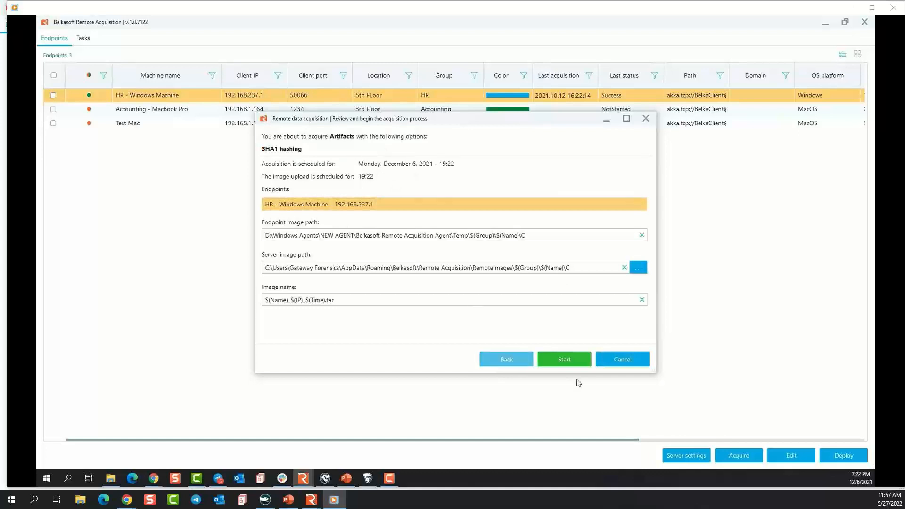
Step: Back out of the artifact acquisition settings to the acquisition type choice and start a mobile device acquisition
{"action": "left_click", "coordinate": [512, 359]}
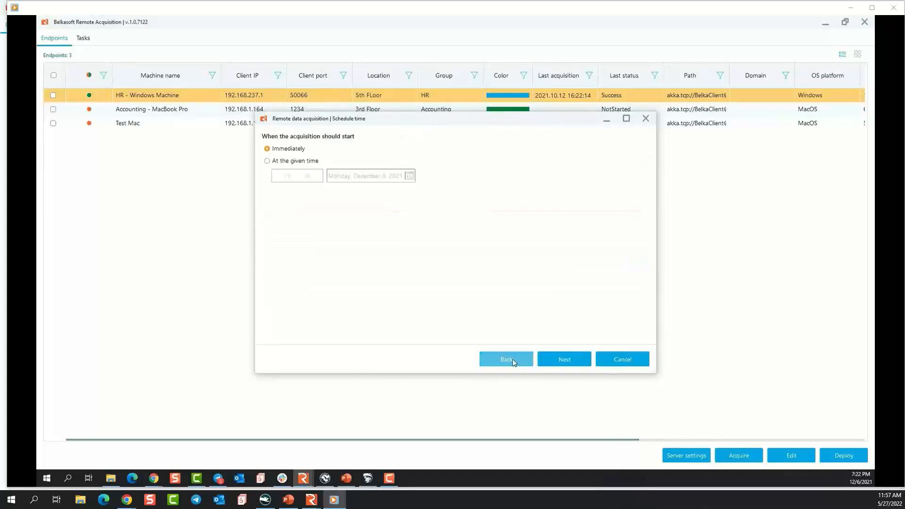
{"action": "left_click", "coordinate": [512, 360]}
{"action": "left_click", "coordinate": [513, 360]}
{"action": "left_click", "coordinate": [513, 360]}
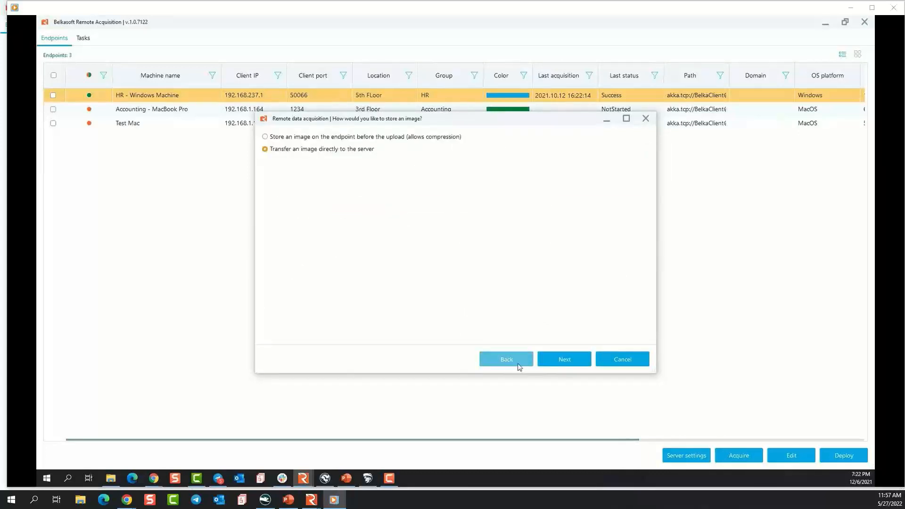
{"action": "left_click", "coordinate": [514, 360]}
{"action": "left_click", "coordinate": [515, 360]}
{"action": "left_click", "coordinate": [490, 238]}
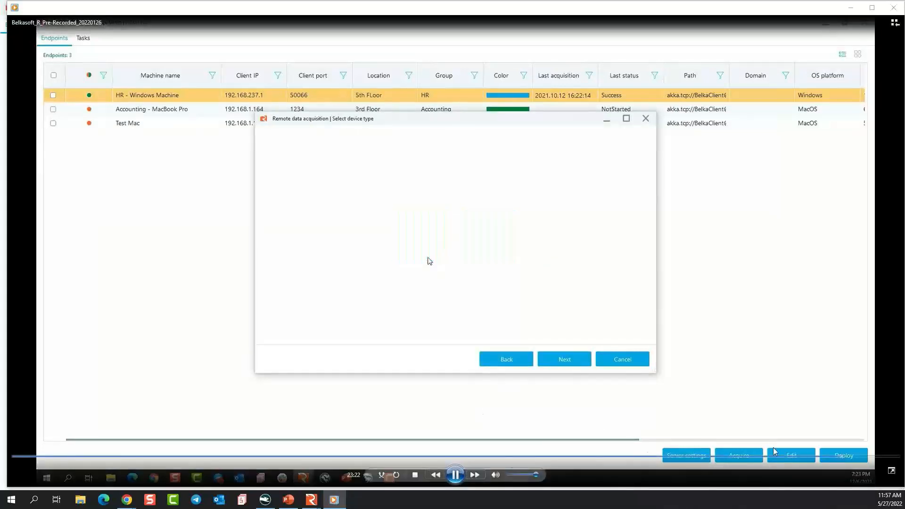
Step: Skip ahead in the pre-recorded demonstration video and resume playback from about 23:39
{"action": "left_click", "coordinate": [843, 457]}
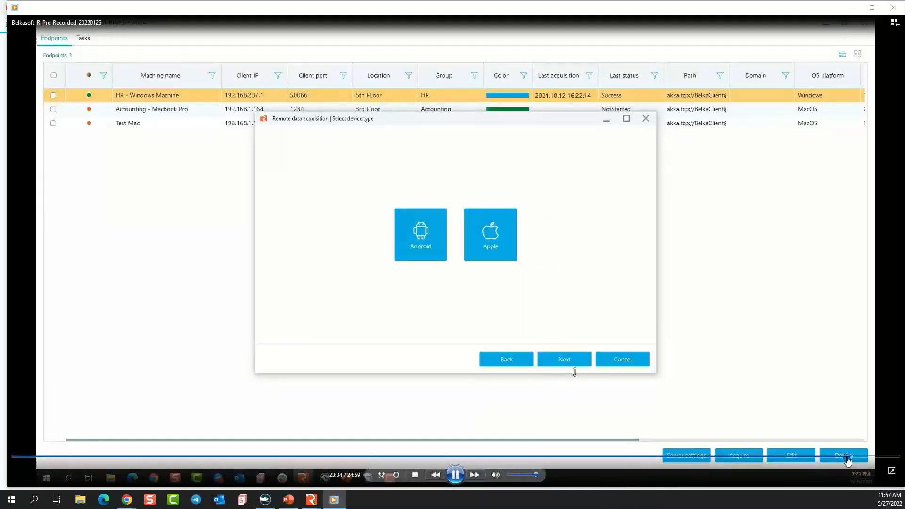
{"action": "left_click", "coordinate": [851, 456]}
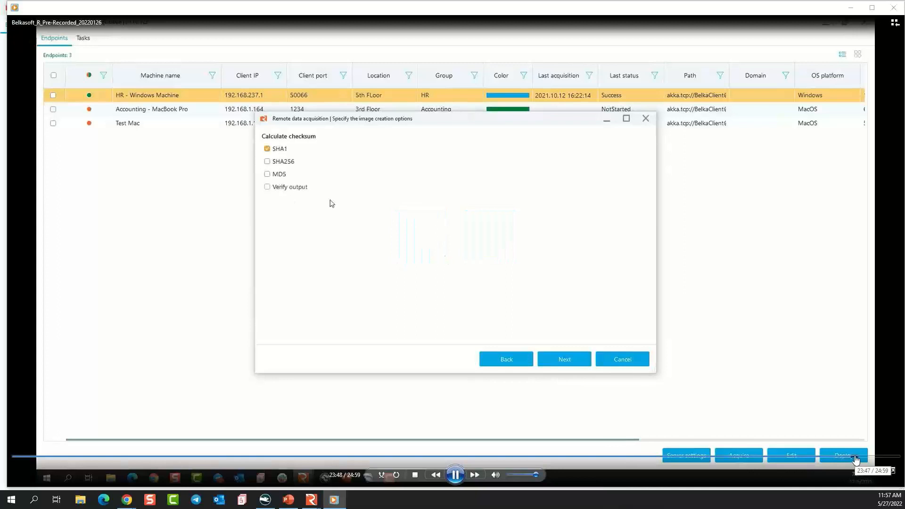
{"action": "left_click", "coordinate": [855, 457]}
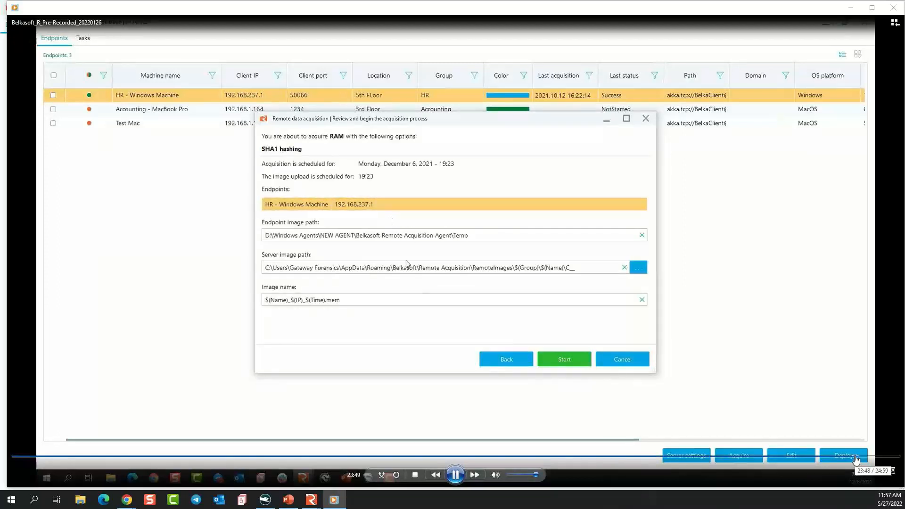
{"action": "left_click", "coordinate": [853, 458]}
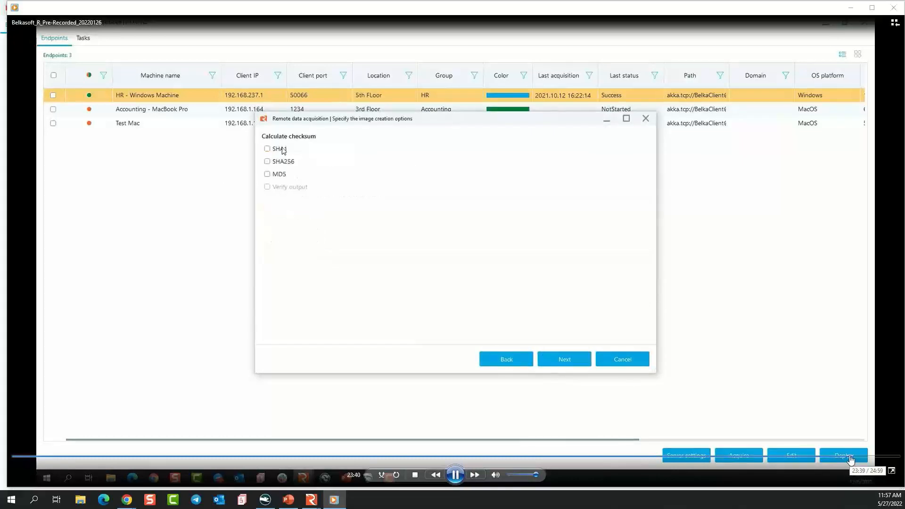
{"action": "left_click", "coordinate": [851, 457]}
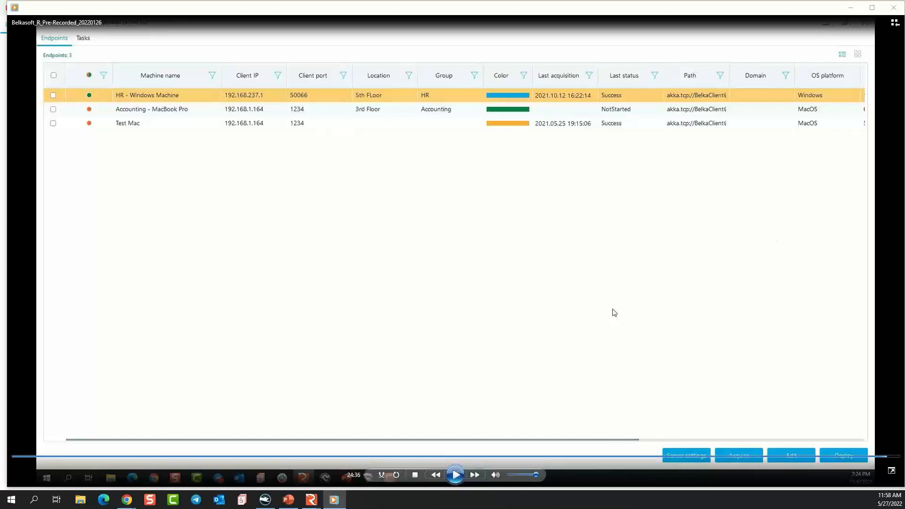
Step: Close the pre-recorded demonstration video
{"action": "key", "text": "alt+Tab"}
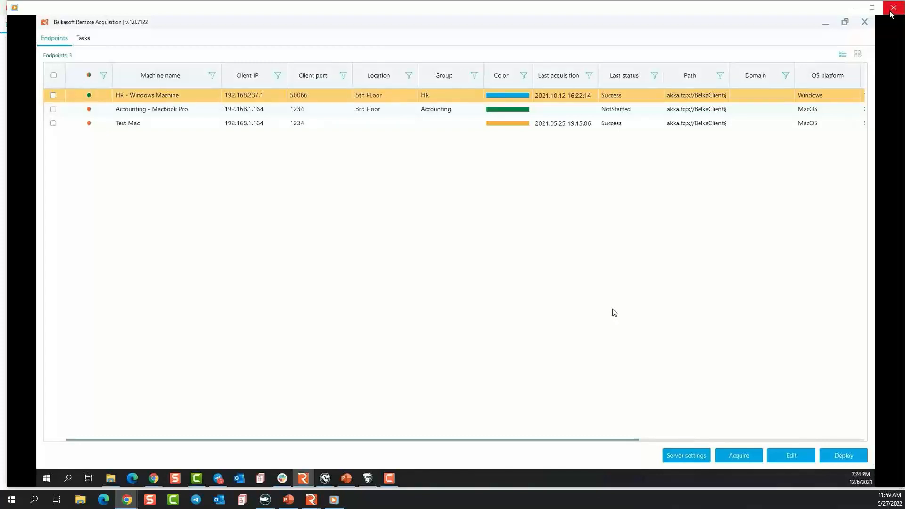
{"action": "mouse_move", "coordinate": [507, 147]}
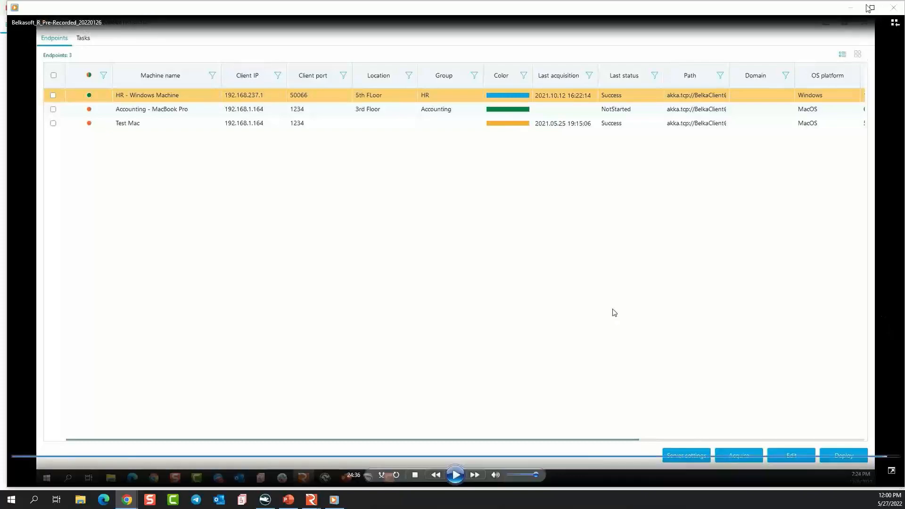
{"action": "left_click", "coordinate": [890, 8]}
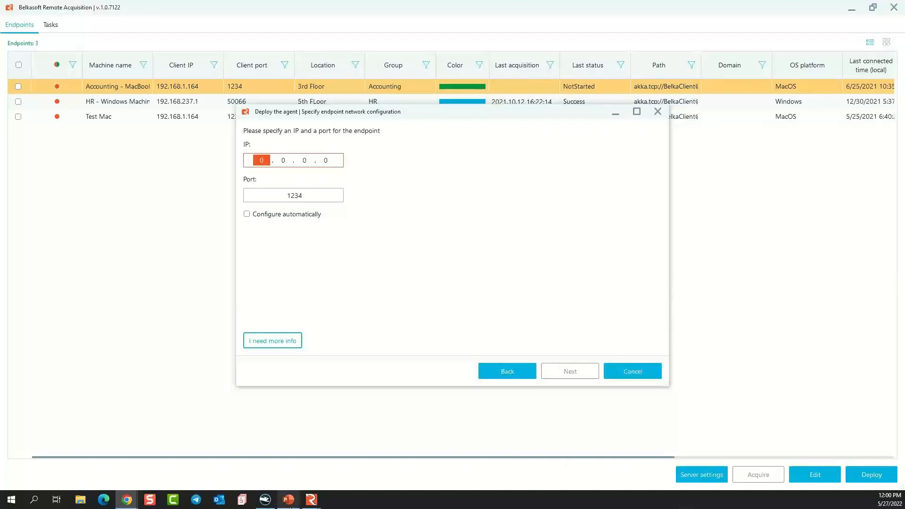
Step: Switch to Belkasoft Evidence Center X and cancel the open agent deployment in Belkasoft Remote Acquisition
{"action": "left_click", "coordinate": [265, 500]}
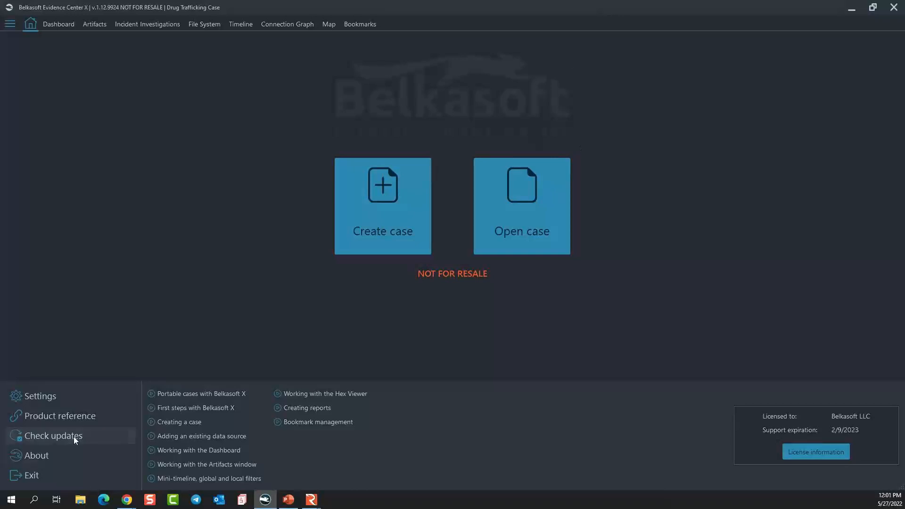
{"action": "mouse_move", "coordinate": [311, 499]}
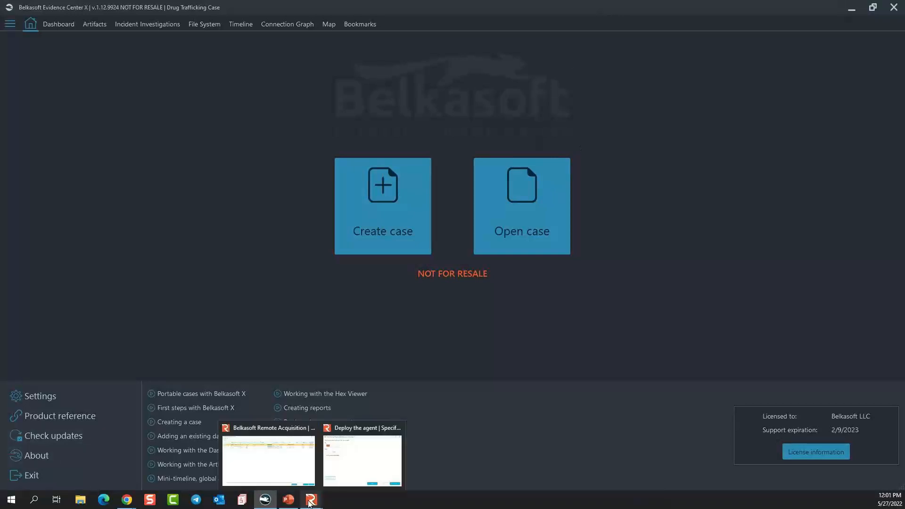
{"action": "mouse_move", "coordinate": [391, 441]}
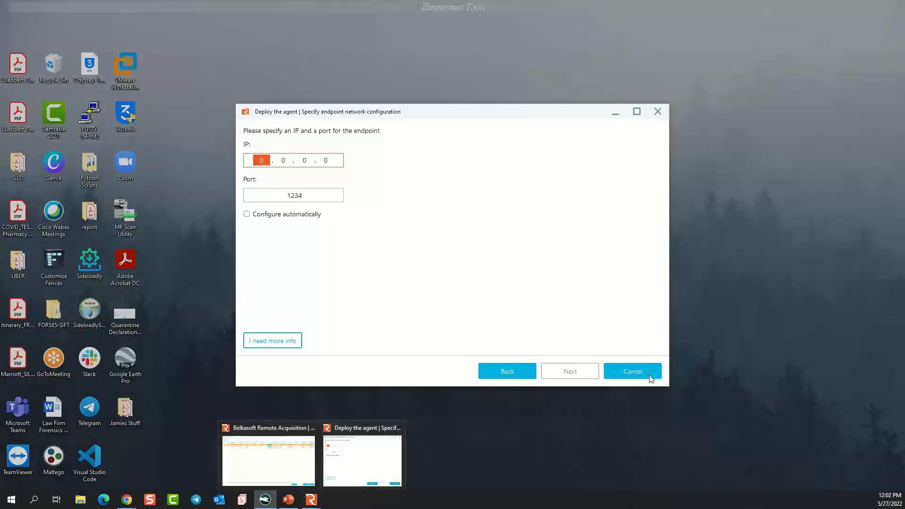
{"action": "left_click", "coordinate": [648, 372]}
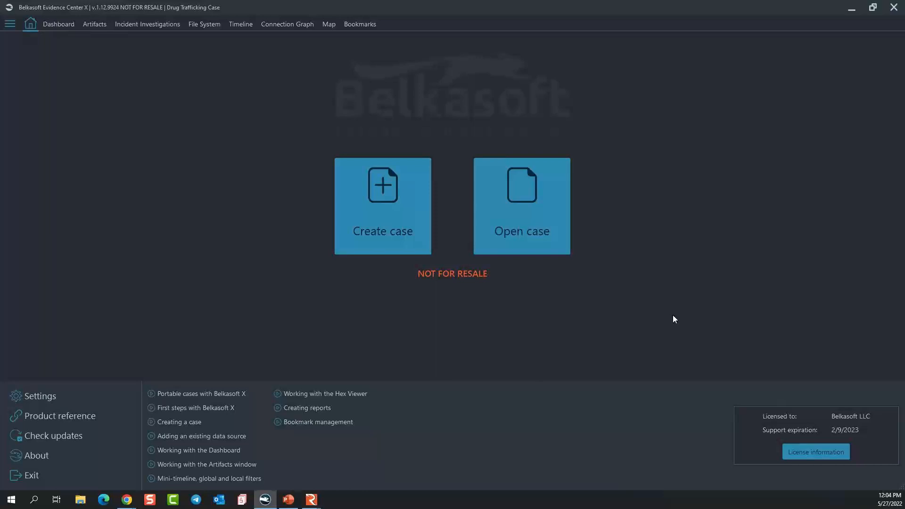
Step: Examine the case creation form and the recent cases with their data sources, cancelling both without creating or opening a case
{"action": "left_click", "coordinate": [391, 207]}
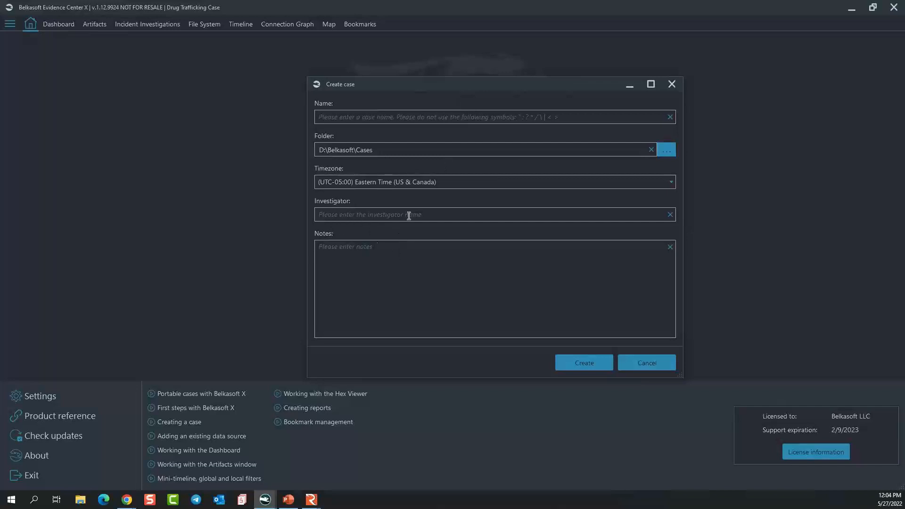
{"action": "left_click", "coordinate": [656, 363]}
{"action": "left_click", "coordinate": [529, 225]}
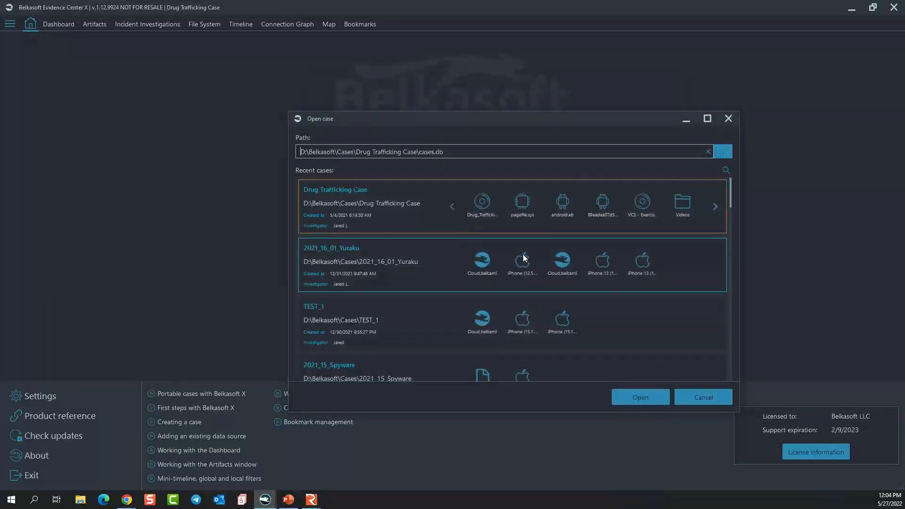
{"action": "scroll", "coordinate": [522, 255], "scroll_direction": "down", "scroll_amount": 3}
{"action": "scroll", "coordinate": [522, 256], "scroll_direction": "down", "scroll_amount": 10}
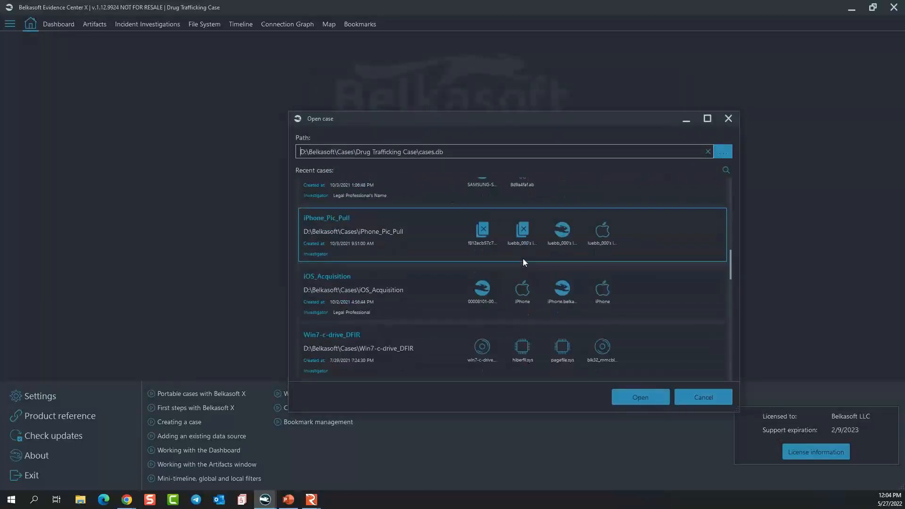
{"action": "scroll", "coordinate": [525, 278], "scroll_direction": "down", "scroll_amount": 8}
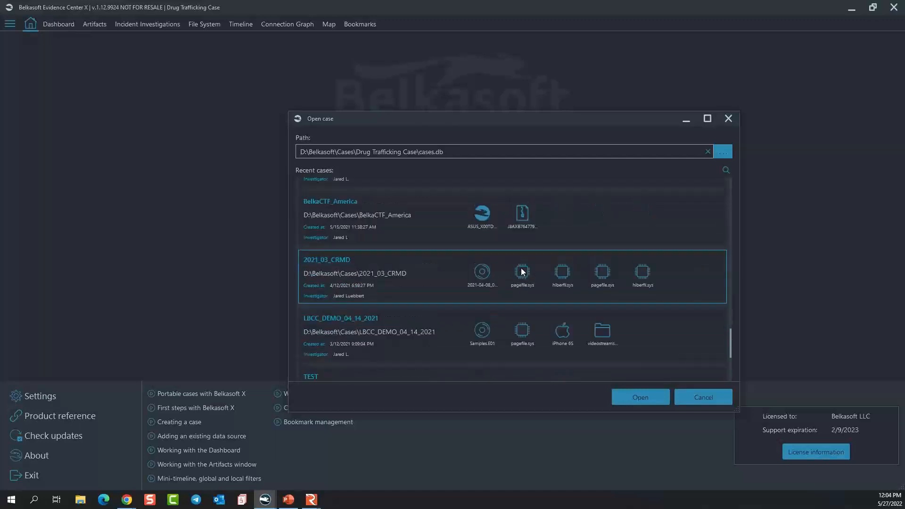
{"action": "scroll", "coordinate": [556, 284], "scroll_direction": "up", "scroll_amount": 8}
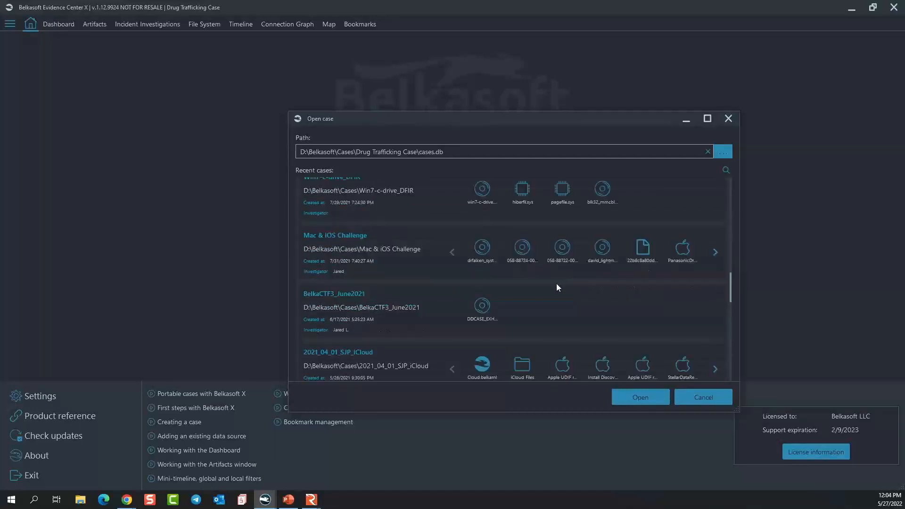
{"action": "scroll", "coordinate": [554, 289], "scroll_direction": "up", "scroll_amount": 8}
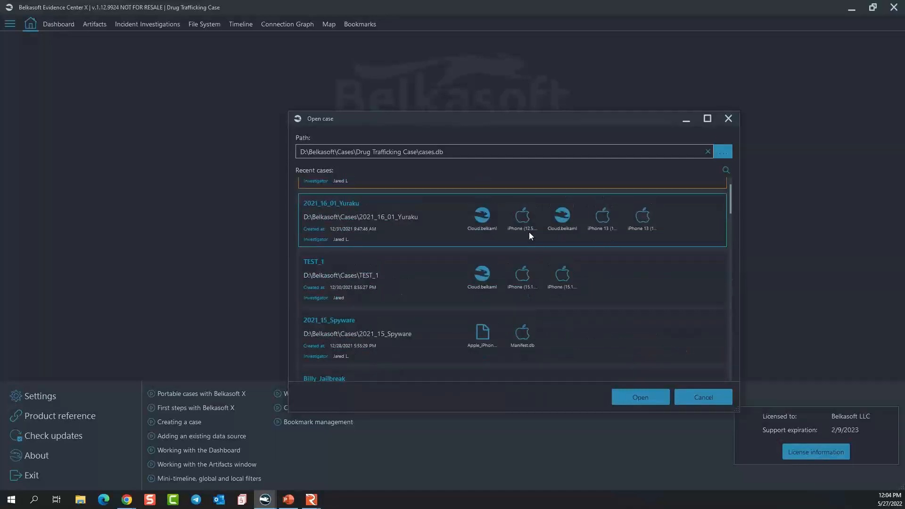
{"action": "mouse_move", "coordinate": [488, 206]}
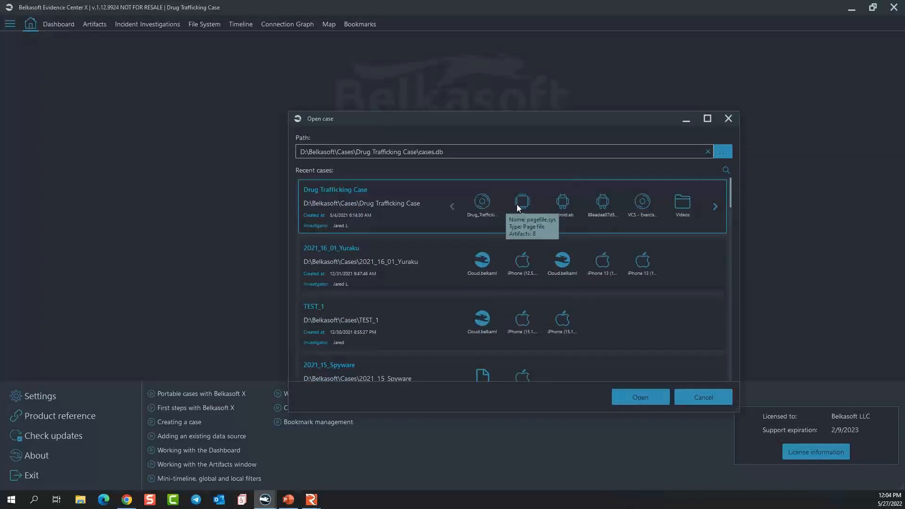
{"action": "mouse_move", "coordinate": [554, 202]}
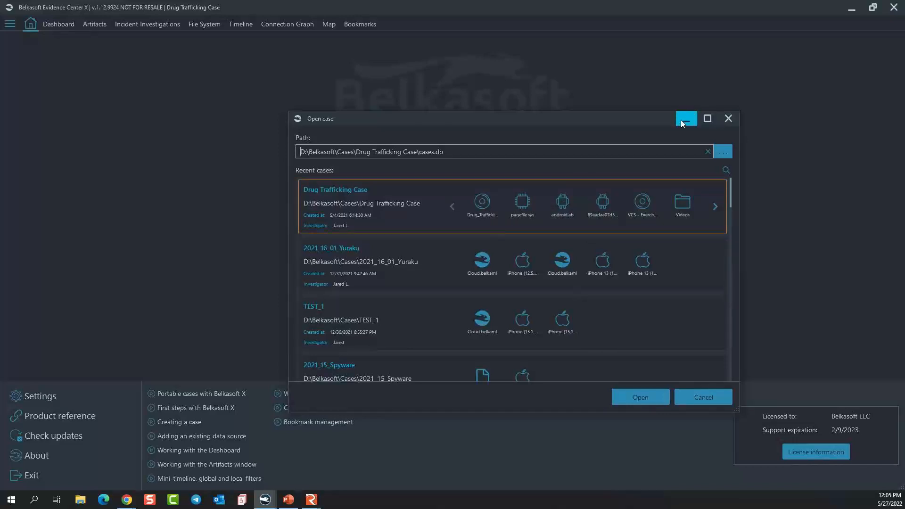
{"action": "left_click", "coordinate": [704, 397]}
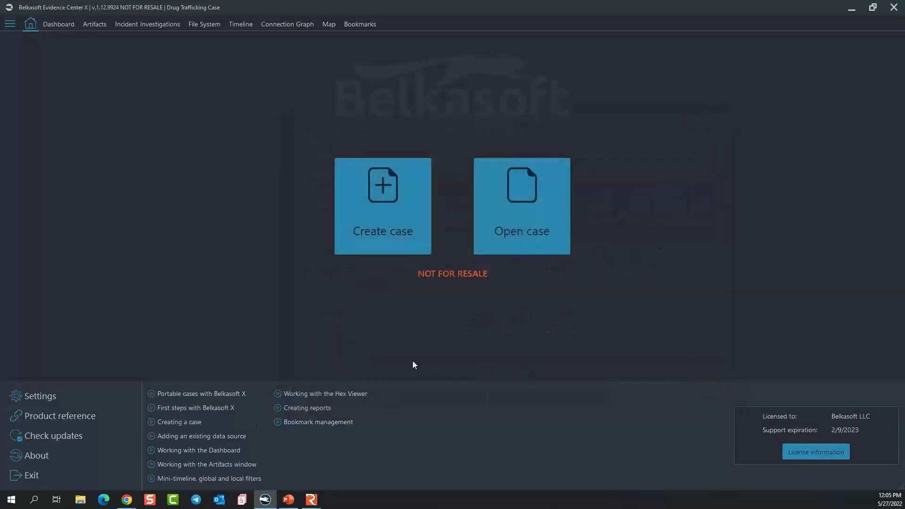
Step: Review the general, appearance, analysis profile and bookmark category settings of the application
{"action": "left_click", "coordinate": [33, 397]}
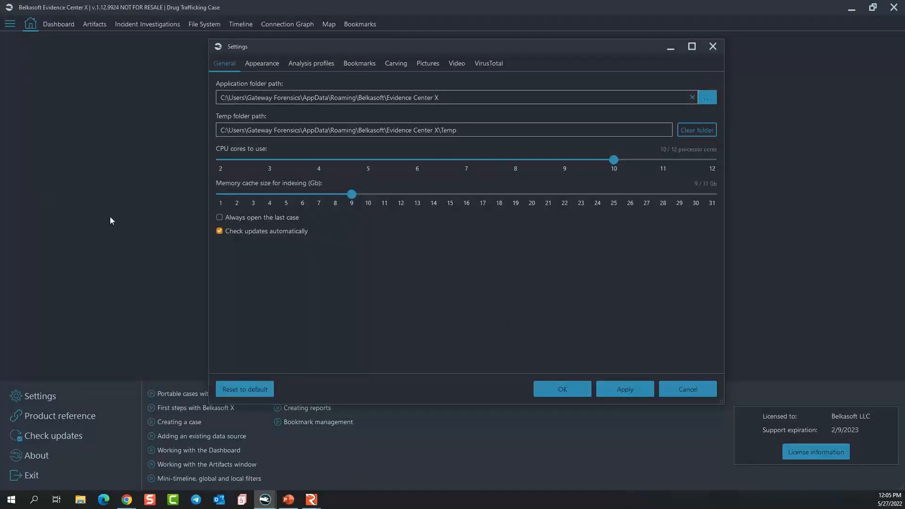
{"action": "left_click", "coordinate": [258, 65]}
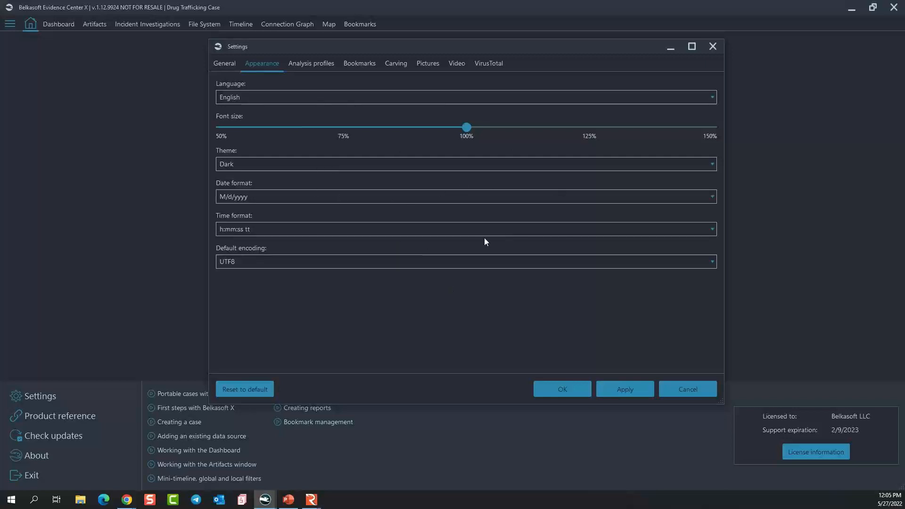
{"action": "left_click", "coordinate": [327, 66]}
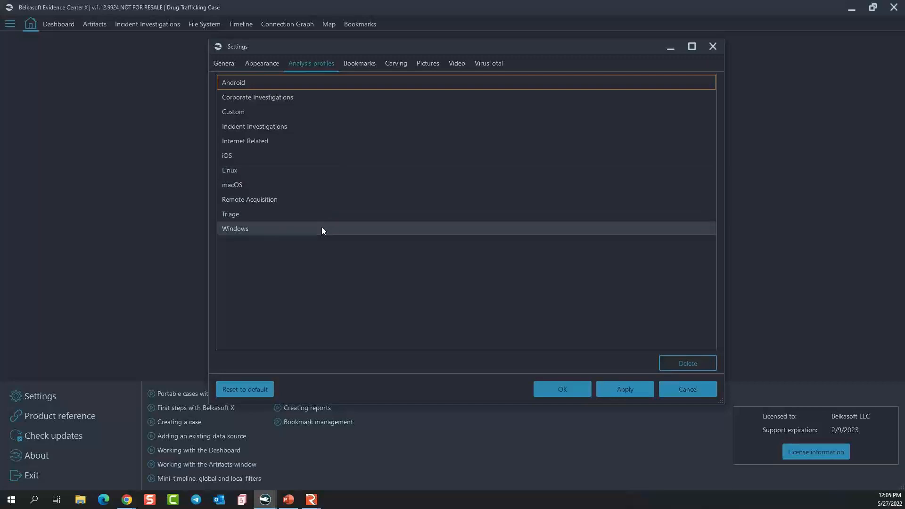
{"action": "left_click", "coordinate": [363, 64]}
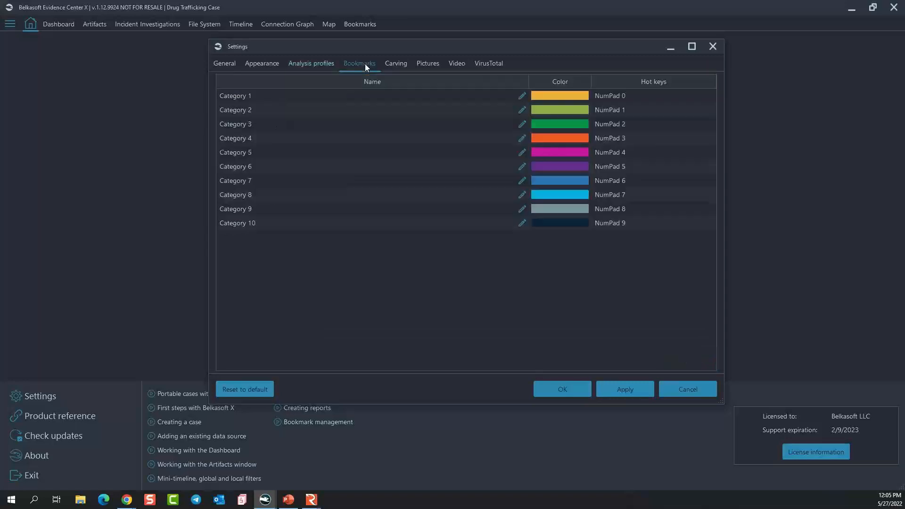
{"action": "left_click", "coordinate": [354, 143]}
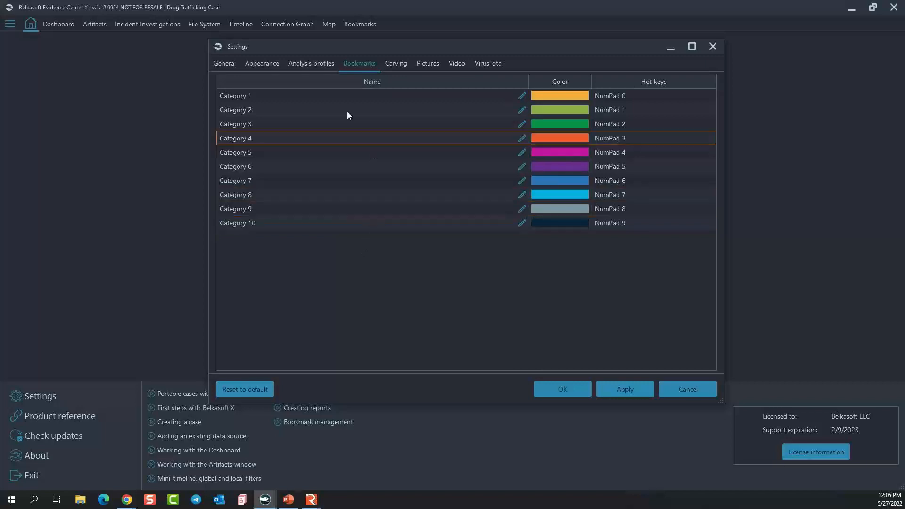
Step: Inspect the Wallet Characteristics carver signature in the carving settings and cancel without editing it
{"action": "left_click", "coordinate": [386, 62]}
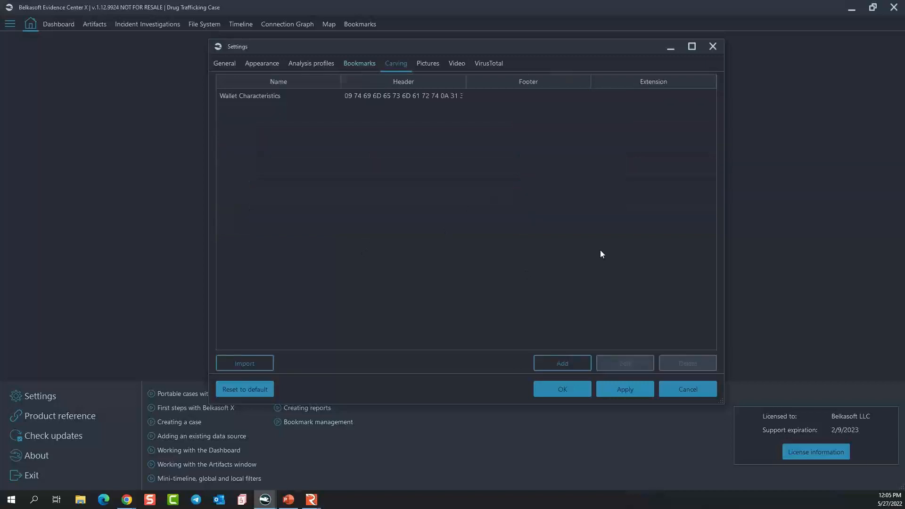
{"action": "left_click", "coordinate": [445, 92]}
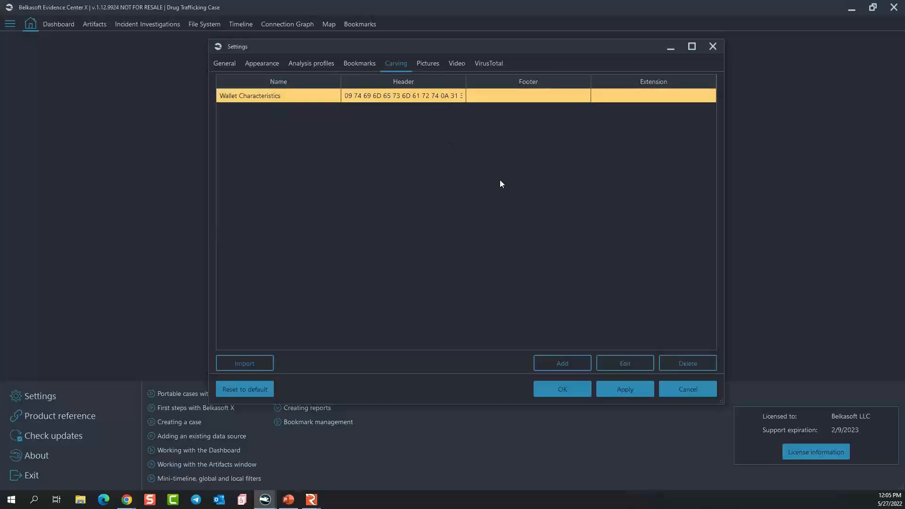
{"action": "left_click", "coordinate": [631, 364]}
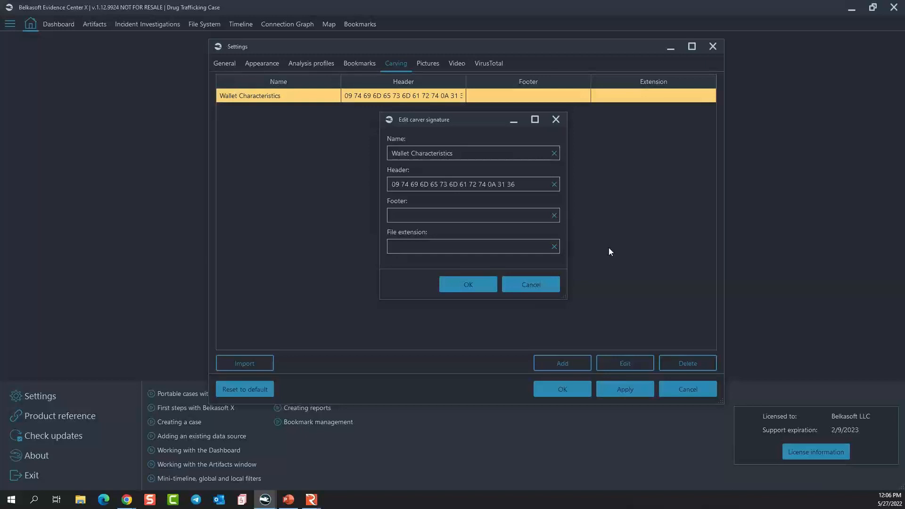
{"action": "left_click", "coordinate": [528, 287]}
Step: Review the picture settings, including the face detection modes, and toggle blurring of pictures detected as pornography on and off again
{"action": "left_click", "coordinate": [425, 64]}
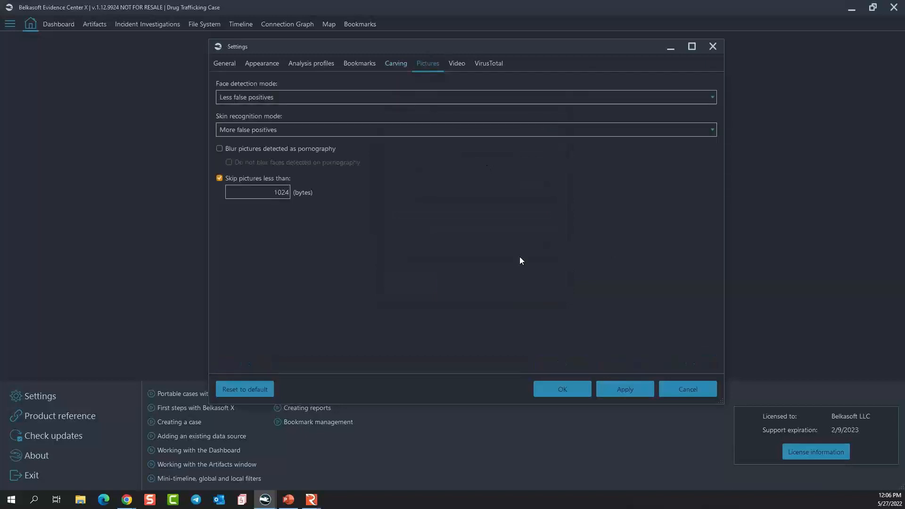
{"action": "left_click", "coordinate": [309, 97]}
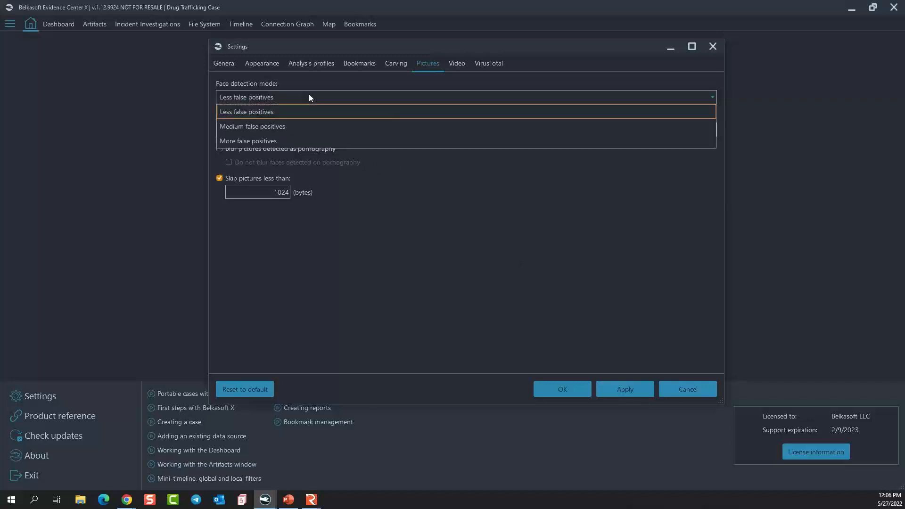
{"action": "left_click", "coordinate": [389, 218]}
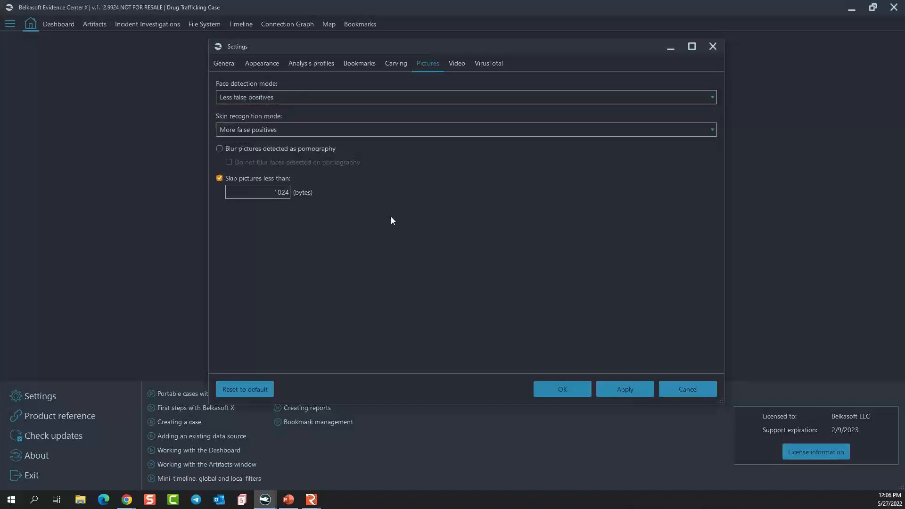
{"action": "left_click", "coordinate": [319, 152]}
{"action": "left_click", "coordinate": [325, 161]}
{"action": "left_click", "coordinate": [326, 162]}
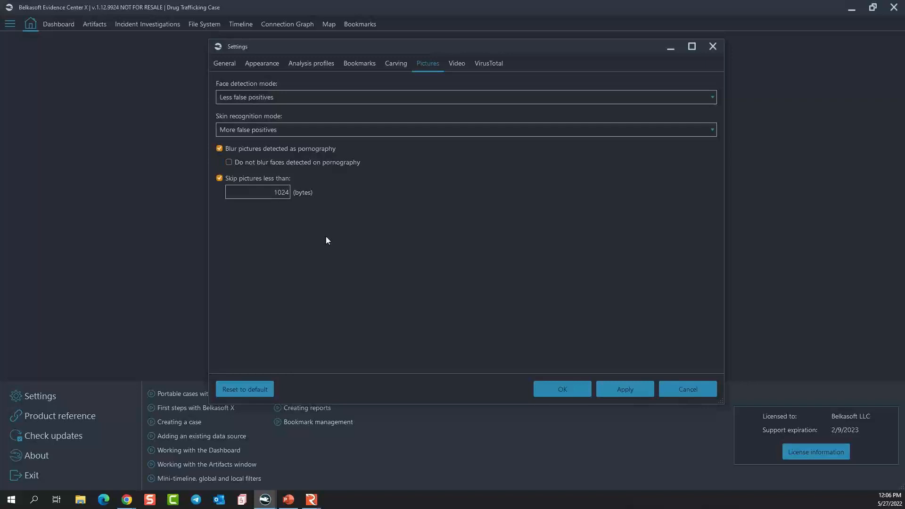
{"action": "left_click", "coordinate": [294, 148]}
Step: Review the video frame and VirusTotal API key settings and close the settings without saving
{"action": "left_click", "coordinate": [464, 63]}
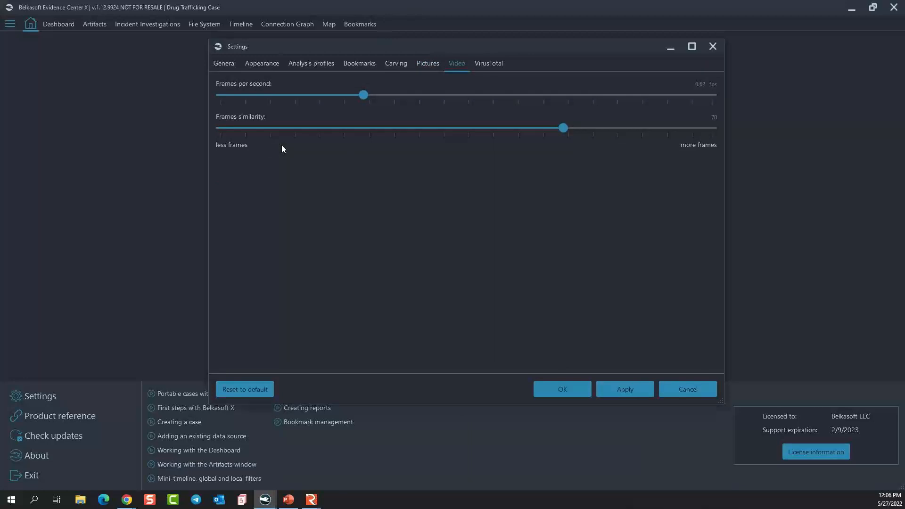
{"action": "left_click", "coordinate": [496, 65]}
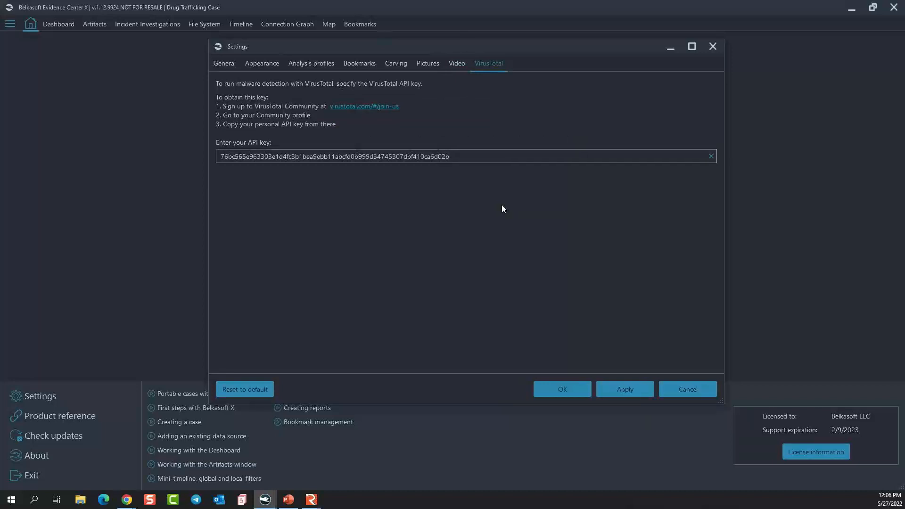
{"action": "left_click", "coordinate": [454, 65]}
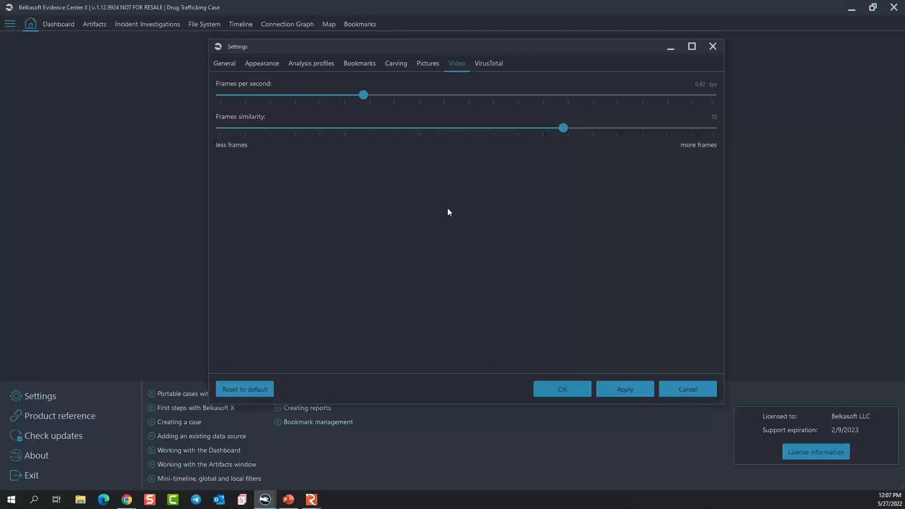
{"action": "left_click", "coordinate": [695, 387]}
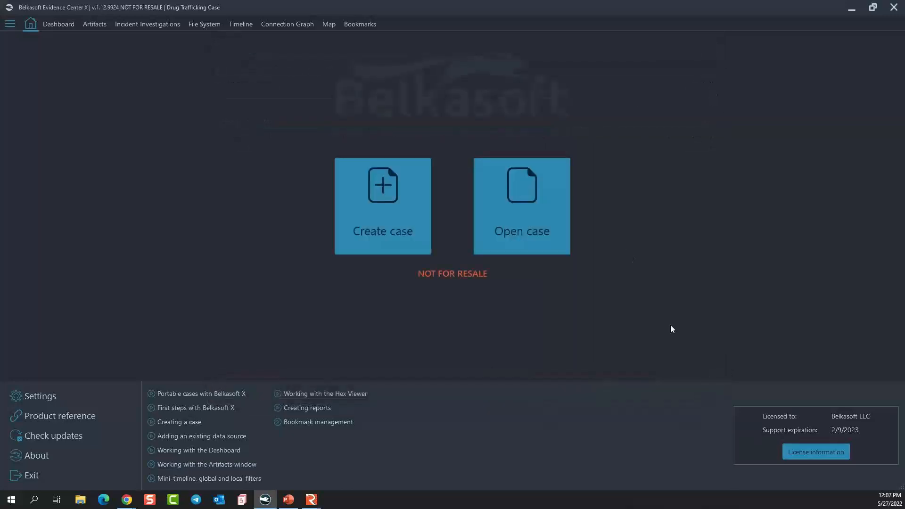
Step: Check for product updates and review the license information with its available modules, closing both dialogs
{"action": "left_click", "coordinate": [86, 435]}
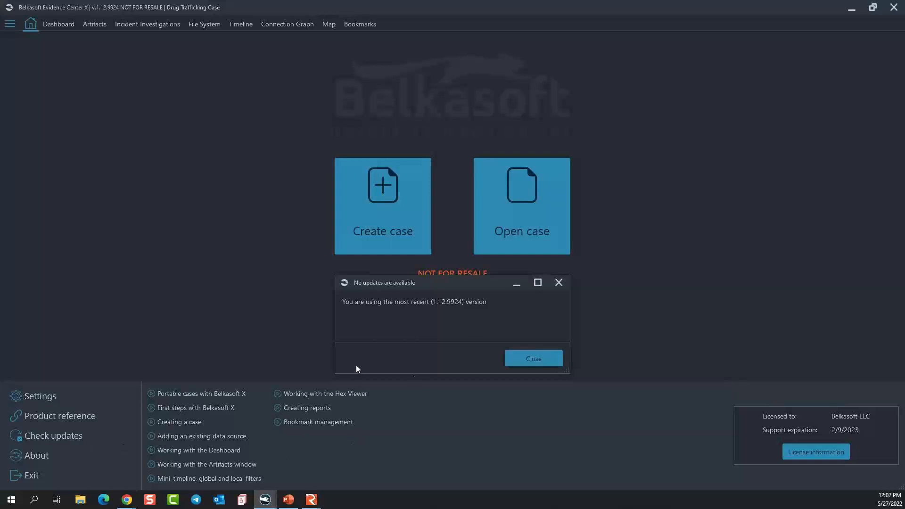
{"action": "left_click", "coordinate": [556, 361]}
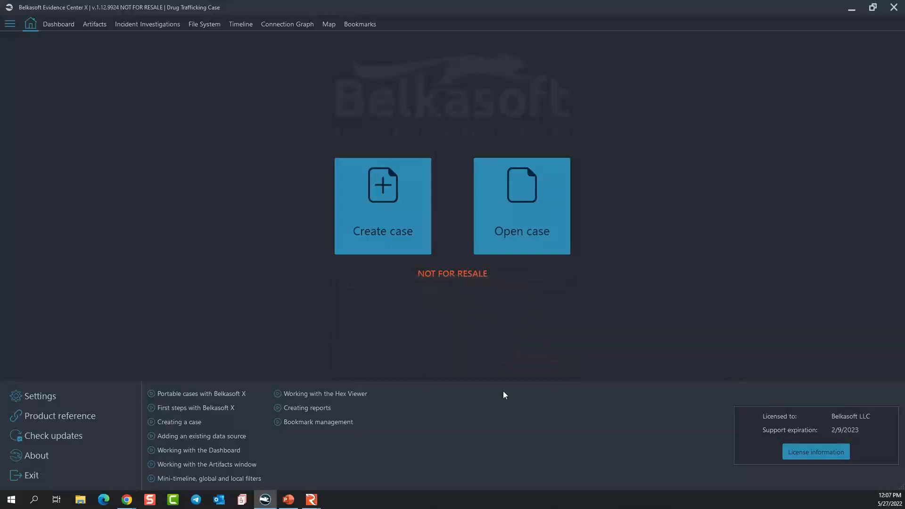
{"action": "left_click", "coordinate": [830, 454]}
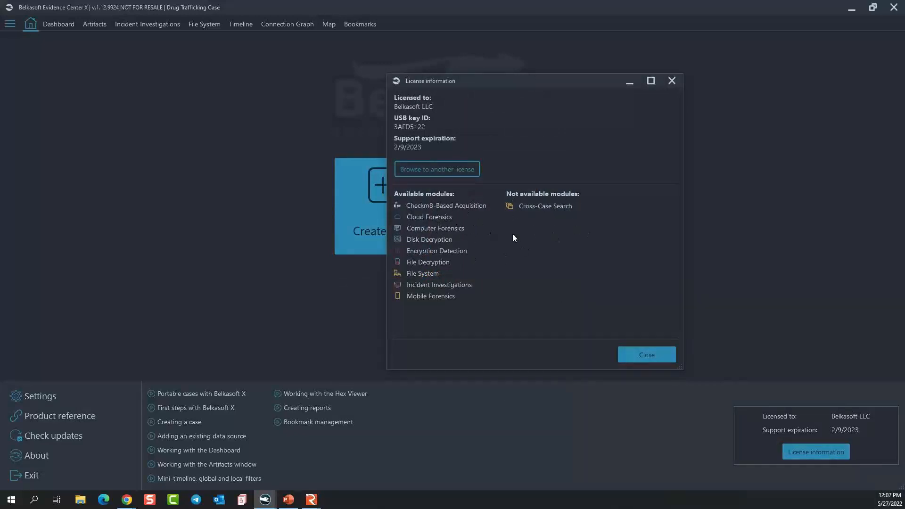
{"action": "left_click", "coordinate": [655, 361]}
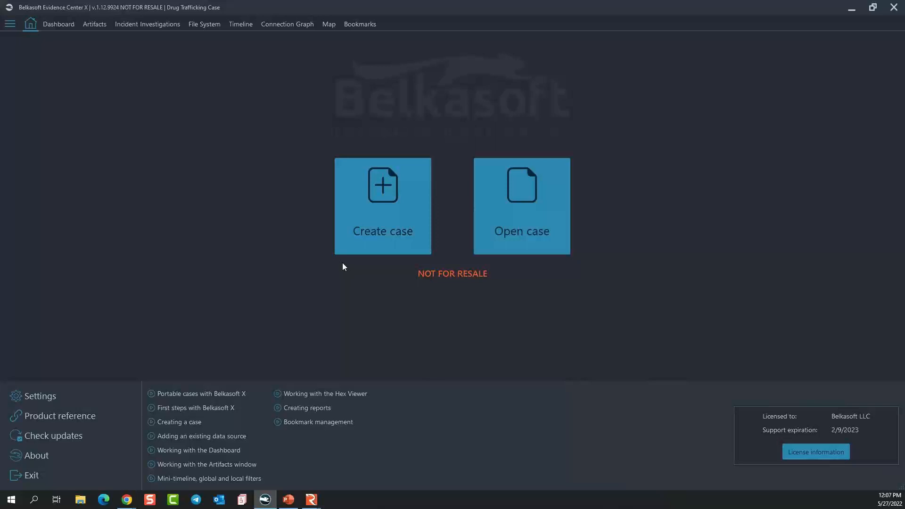
Step: Show the case dashboard and examine the disk image formats supported for an existing data source, dismissing the file and folder pickers
{"action": "left_click", "coordinate": [69, 26]}
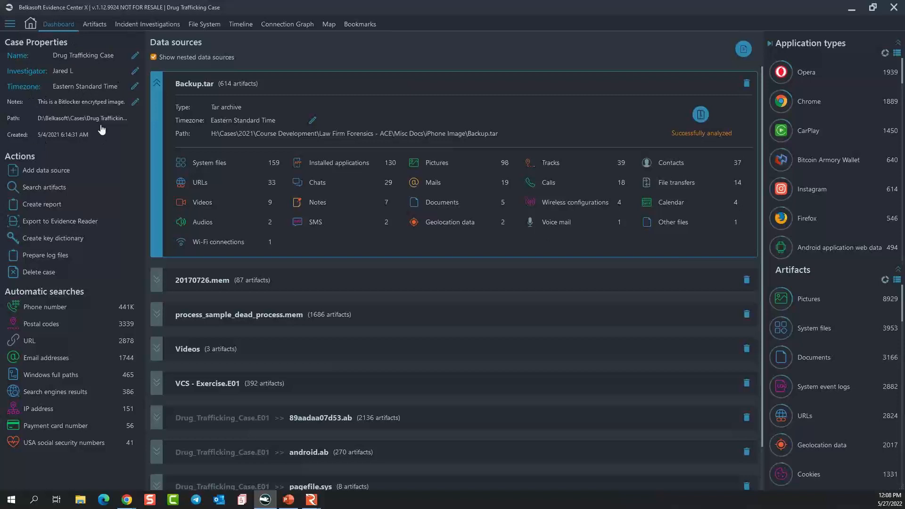
{"action": "left_click", "coordinate": [39, 173]}
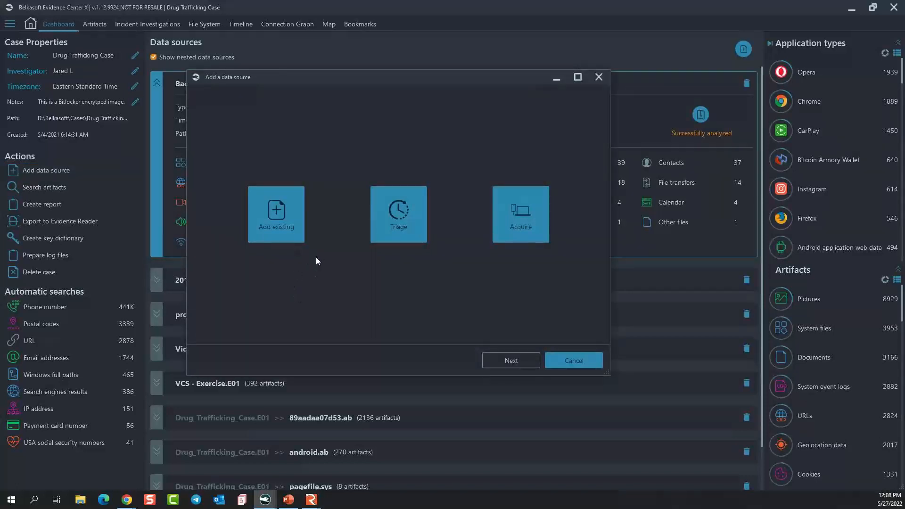
{"action": "left_click", "coordinate": [279, 231]}
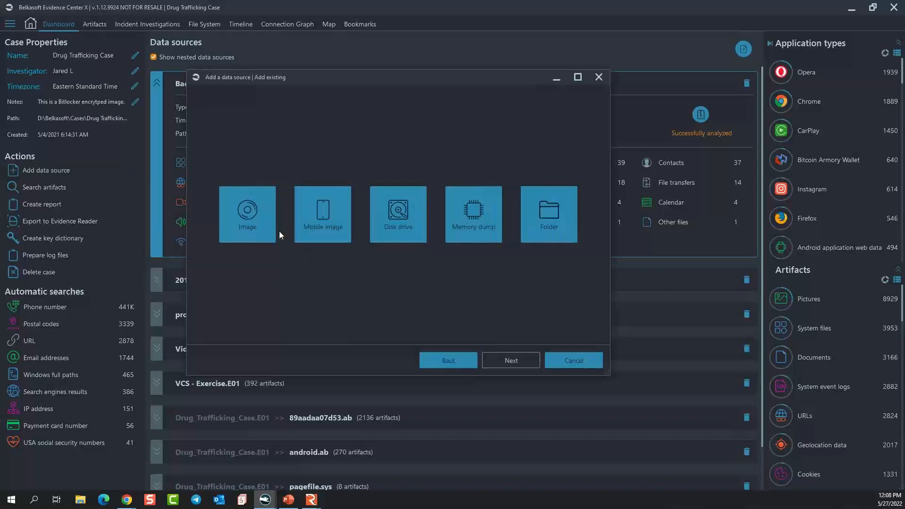
{"action": "left_click", "coordinate": [258, 228]}
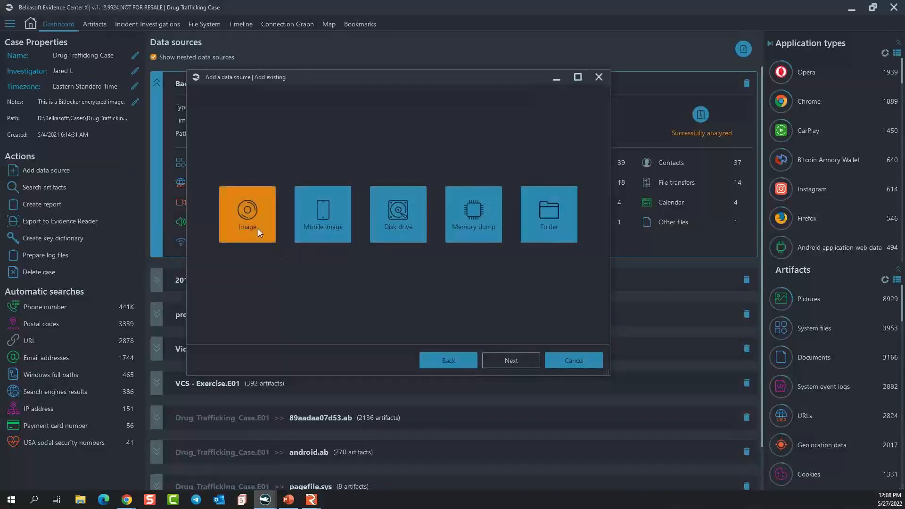
{"action": "left_click", "coordinate": [436, 220]}
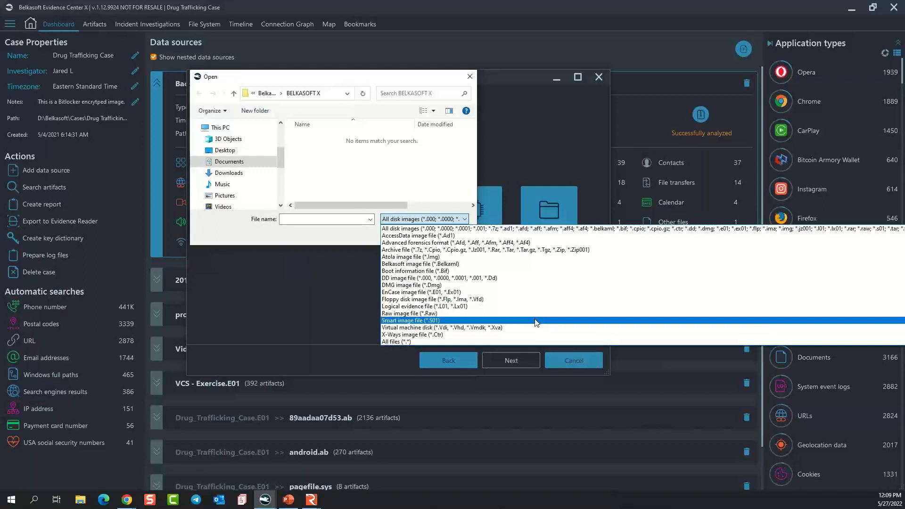
{"action": "left_click", "coordinate": [470, 76]}
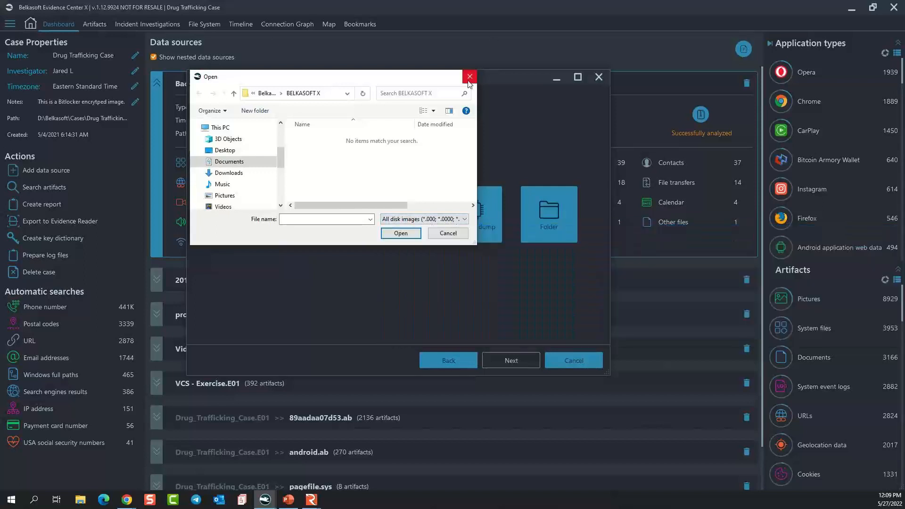
{"action": "left_click", "coordinate": [470, 77]}
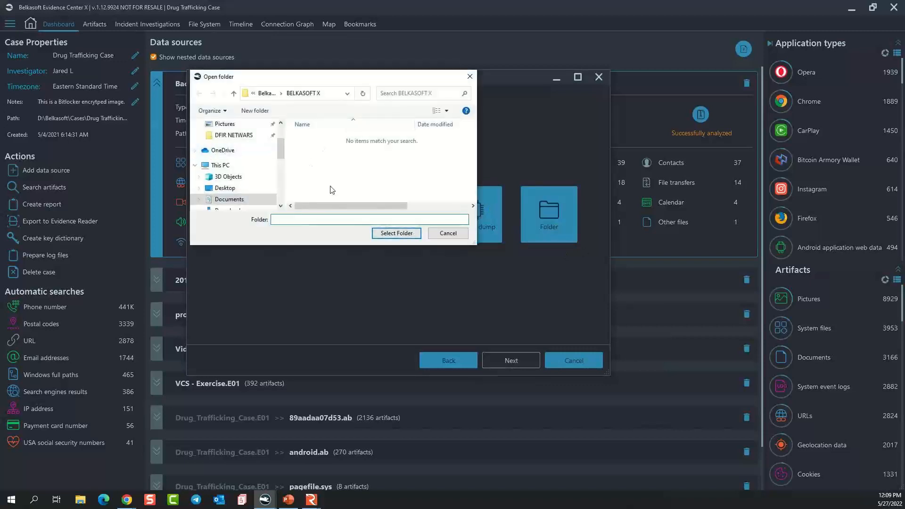
{"action": "left_click", "coordinate": [446, 234]}
Step: Examine the file types accepted for an existing memory dump and cancel adding the data source
{"action": "left_click", "coordinate": [474, 226]}
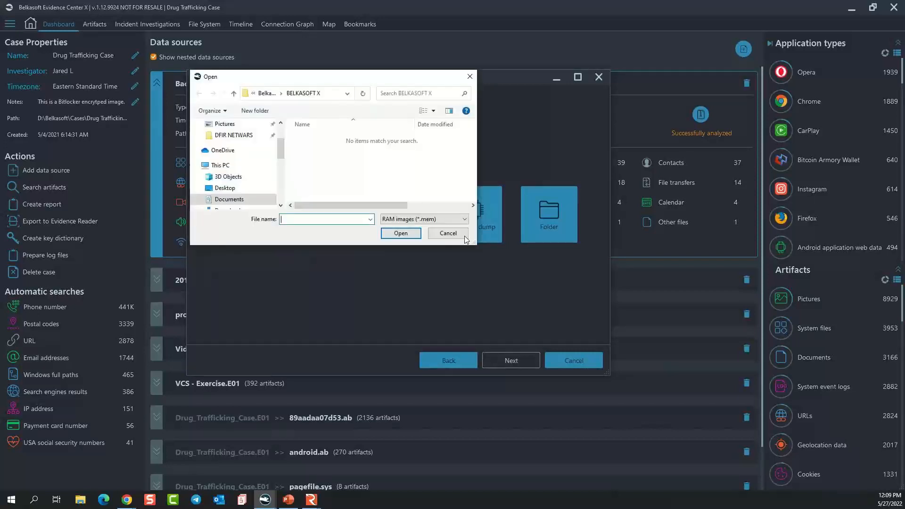
{"action": "left_click", "coordinate": [445, 219]}
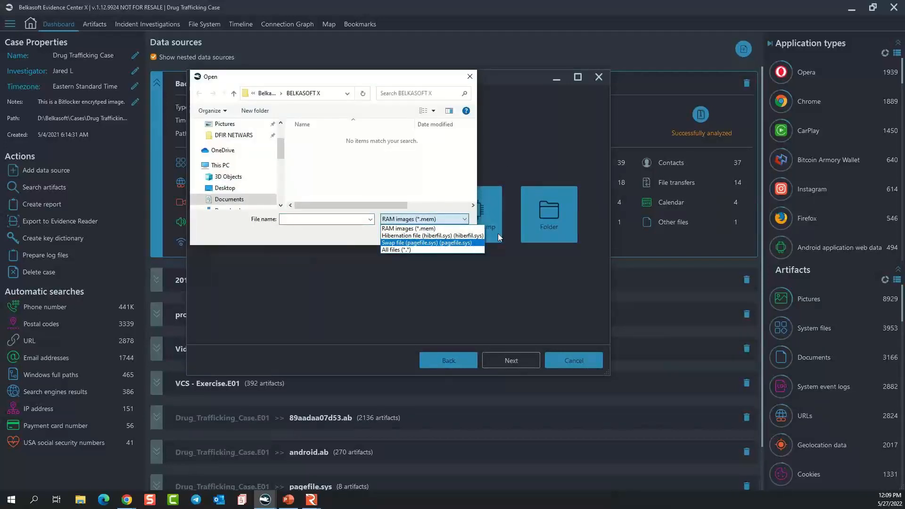
{"action": "left_click", "coordinate": [504, 138]}
{"action": "left_click", "coordinate": [469, 77]}
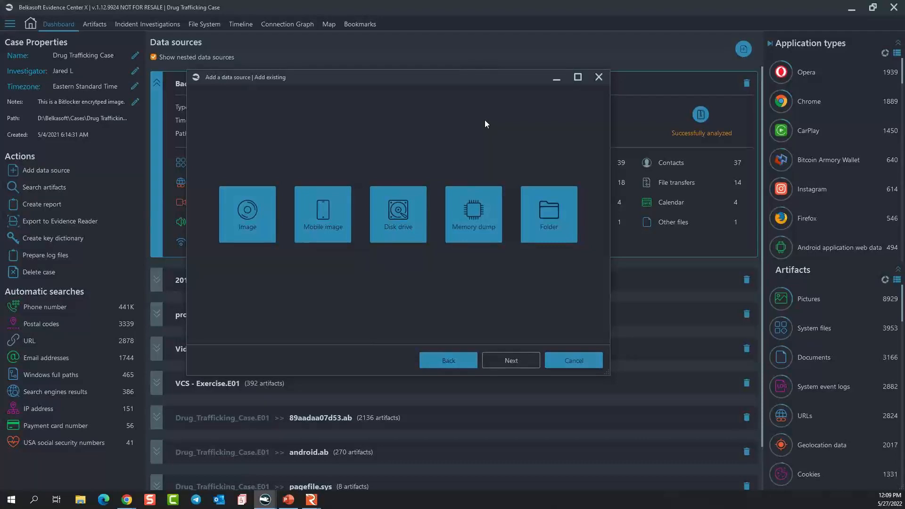
{"action": "left_click", "coordinate": [581, 358]}
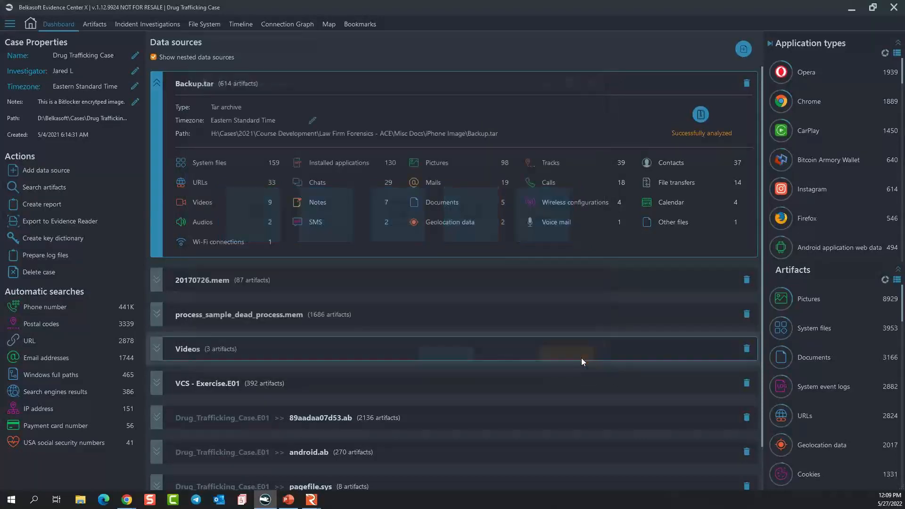
Step: Start acquiring a new data source and look over the physical and logical drives offered, returning to the source type choice
{"action": "left_click", "coordinate": [69, 169]}
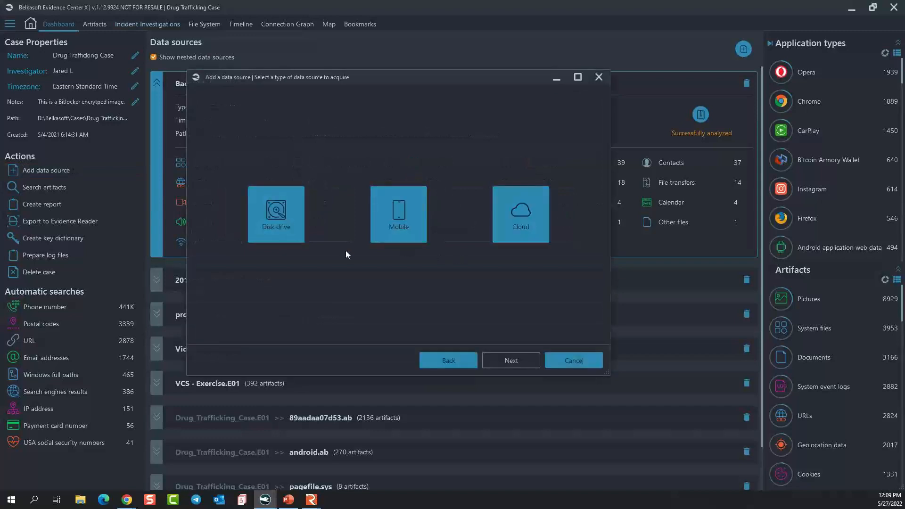
{"action": "left_click", "coordinate": [267, 216]}
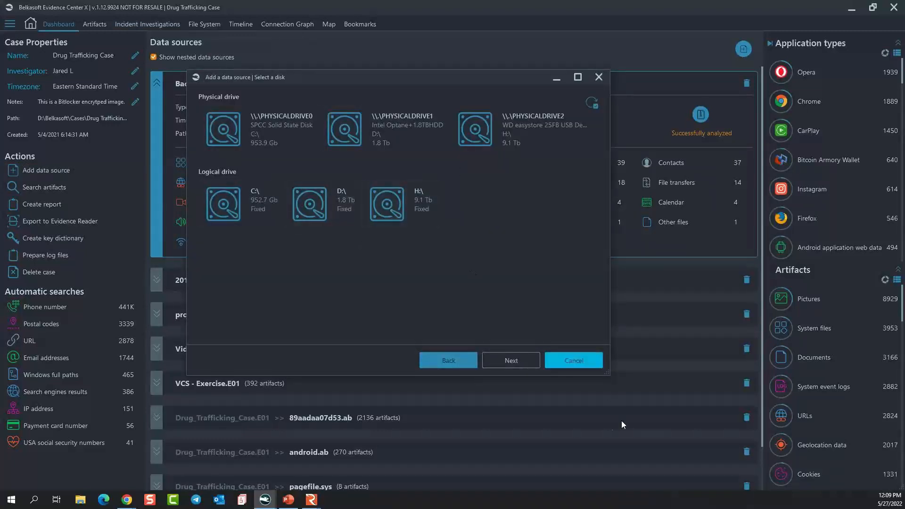
{"action": "left_click", "coordinate": [467, 358]}
Step: Choose cloud acquisition with Email as the source and look through the predefined email services
{"action": "left_click", "coordinate": [507, 216]}
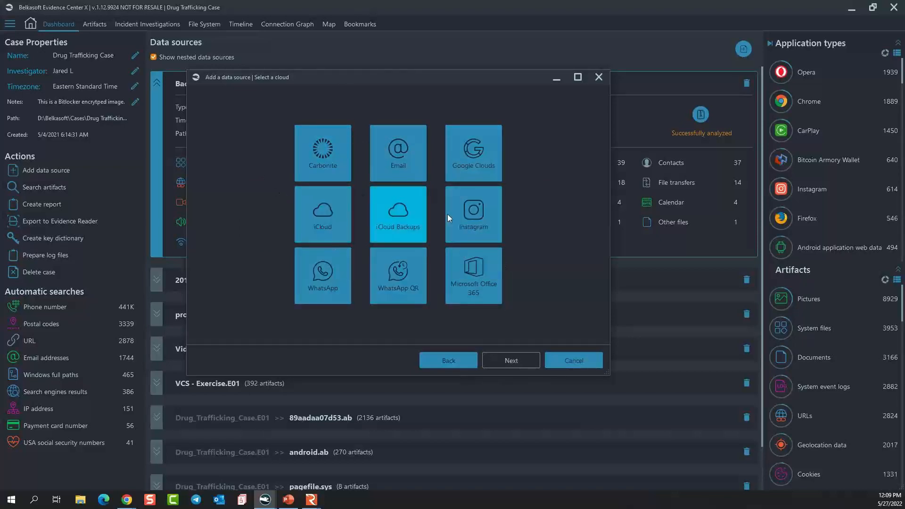
{"action": "left_click", "coordinate": [411, 152]}
{"action": "scroll", "coordinate": [373, 170], "scroll_direction": "down", "scroll_amount": 2}
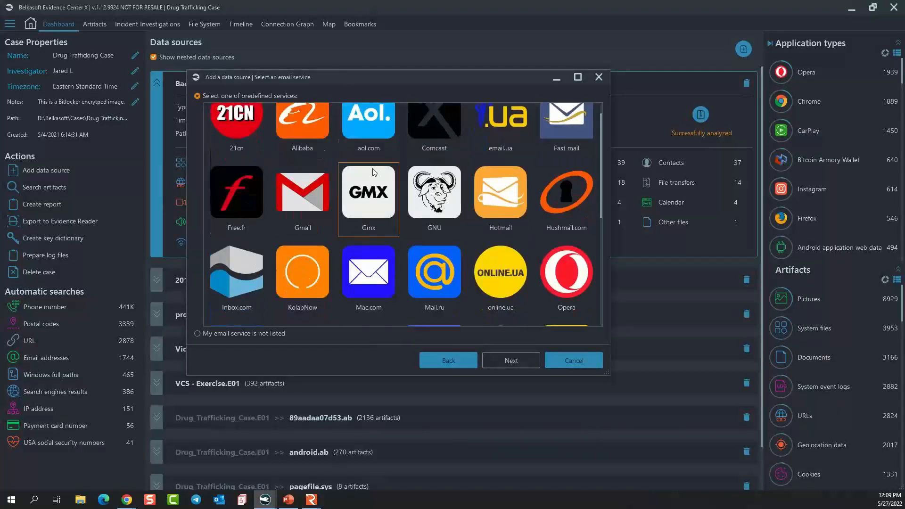
{"action": "scroll", "coordinate": [372, 171], "scroll_direction": "down", "scroll_amount": 5}
{"action": "scroll", "coordinate": [371, 174], "scroll_direction": "up", "scroll_amount": 6}
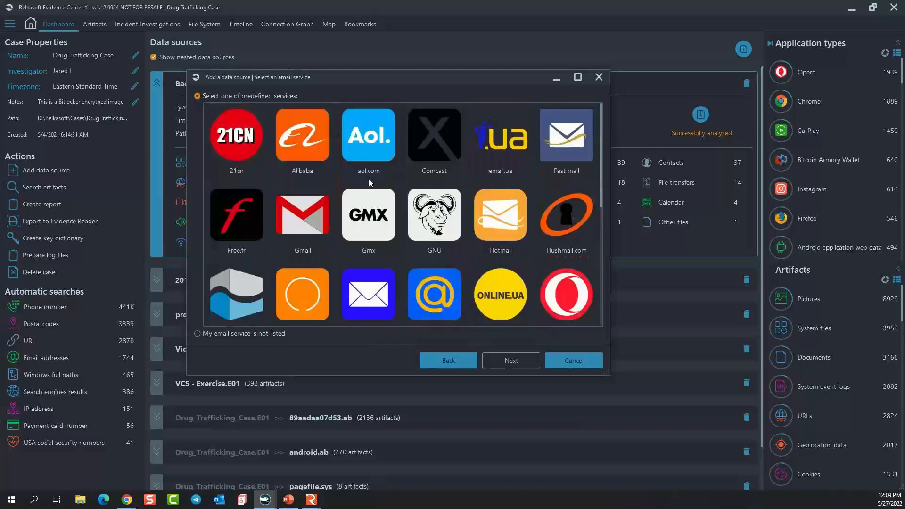
{"action": "scroll", "coordinate": [372, 179], "scroll_direction": "down", "scroll_amount": 3}
{"action": "scroll", "coordinate": [376, 176], "scroll_direction": "up", "scroll_amount": 3}
{"action": "scroll", "coordinate": [377, 176], "scroll_direction": "down", "scroll_amount": 2}
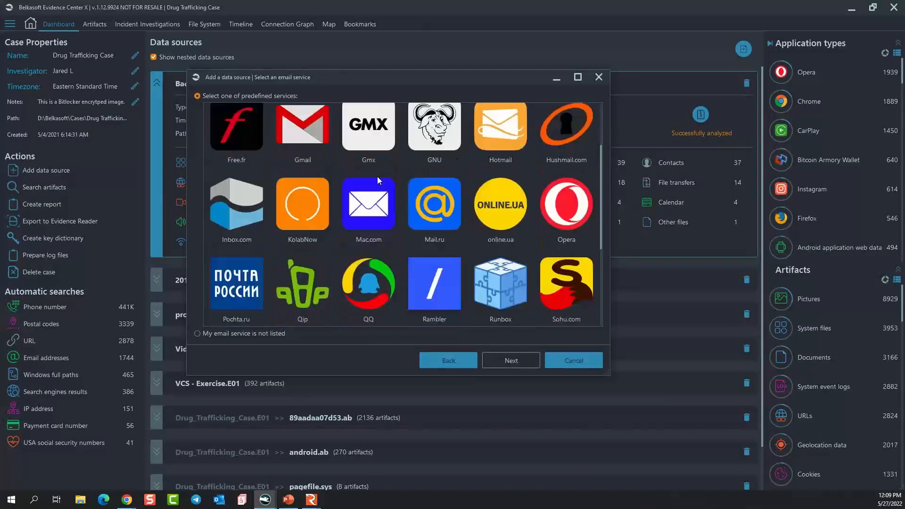
{"action": "scroll", "coordinate": [374, 177], "scroll_direction": "down", "scroll_amount": 3}
Step: Choose the option for an unlisted email service, view the account and server details it requires, and cancel adding the data source
{"action": "left_click", "coordinate": [246, 332]}
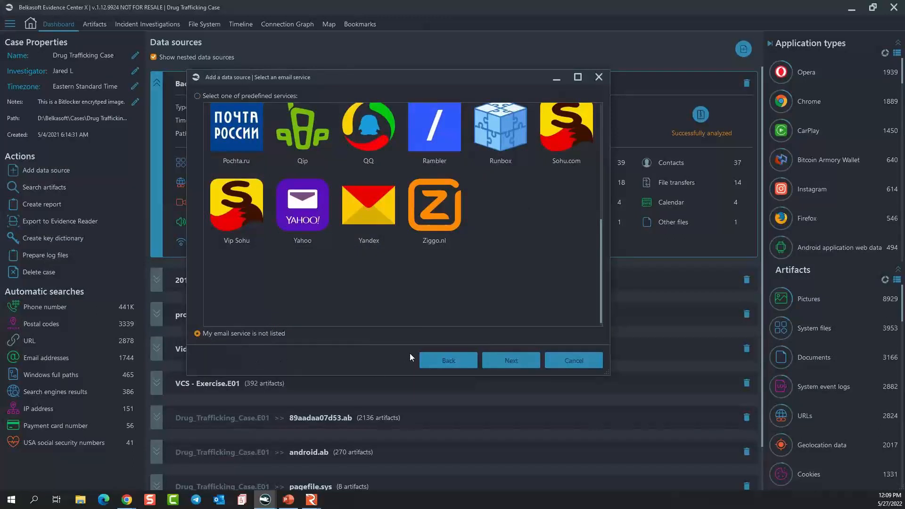
{"action": "left_click", "coordinate": [513, 361]}
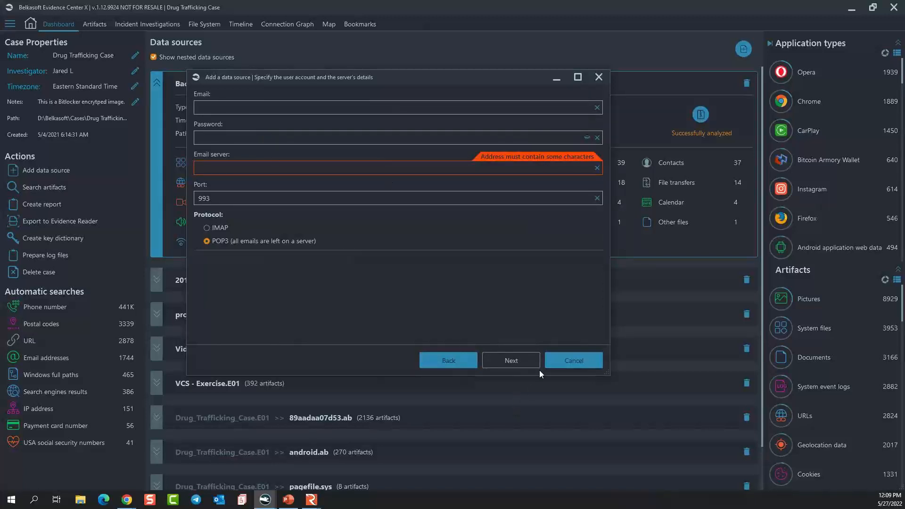
{"action": "left_click", "coordinate": [572, 360]}
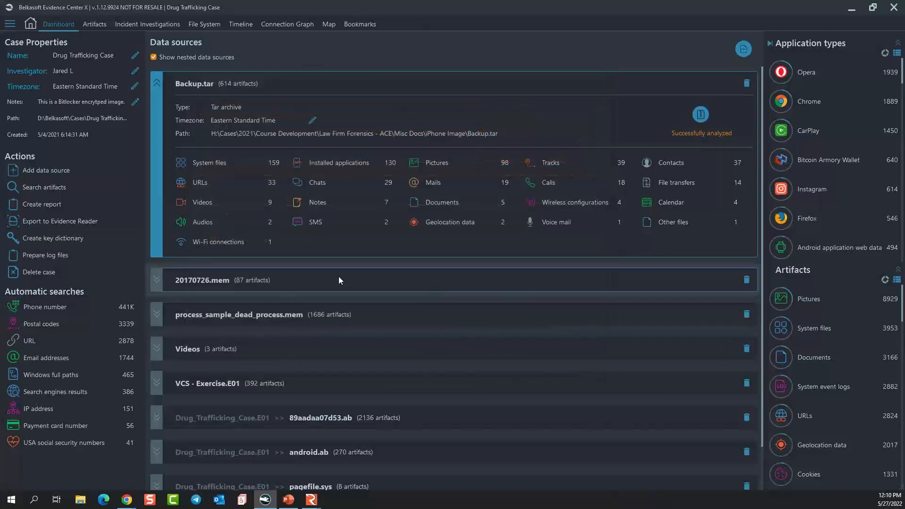
Step: Start an artifact search and look through the predefined search categories
{"action": "left_click", "coordinate": [38, 187]}
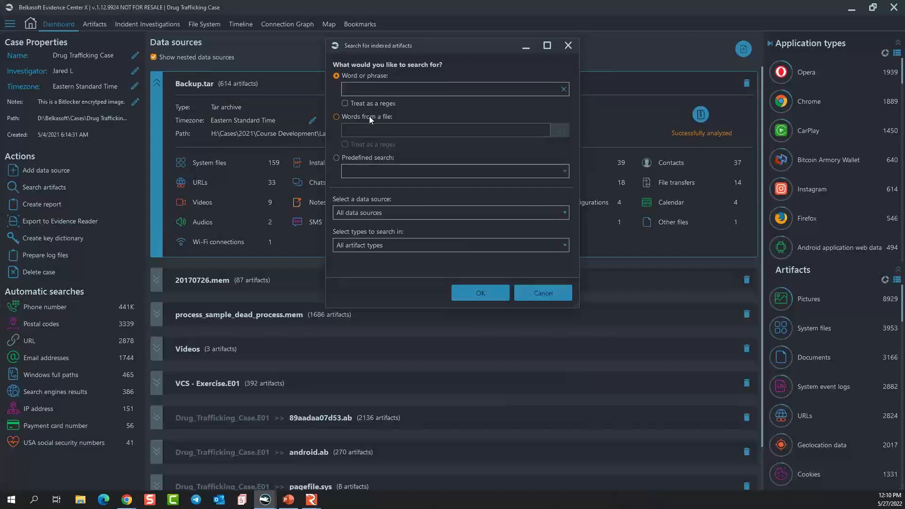
{"action": "left_click", "coordinate": [373, 157]}
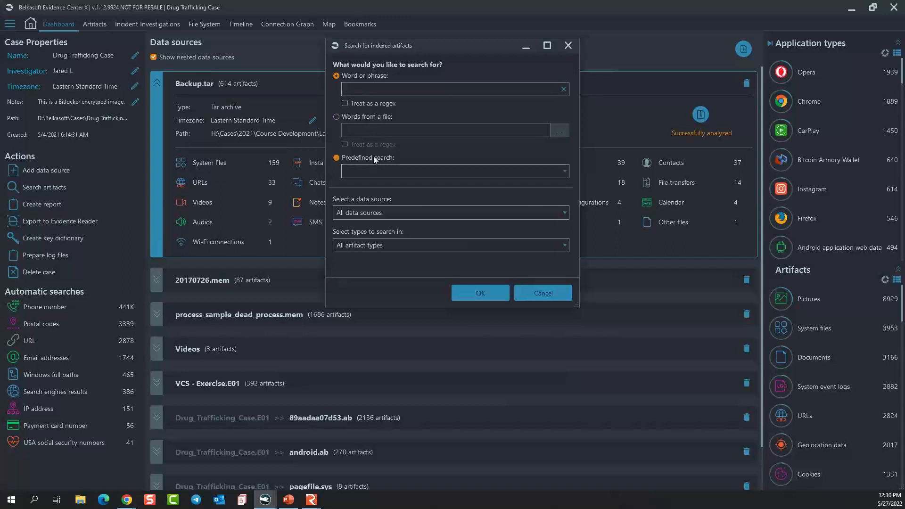
{"action": "left_click", "coordinate": [565, 171]}
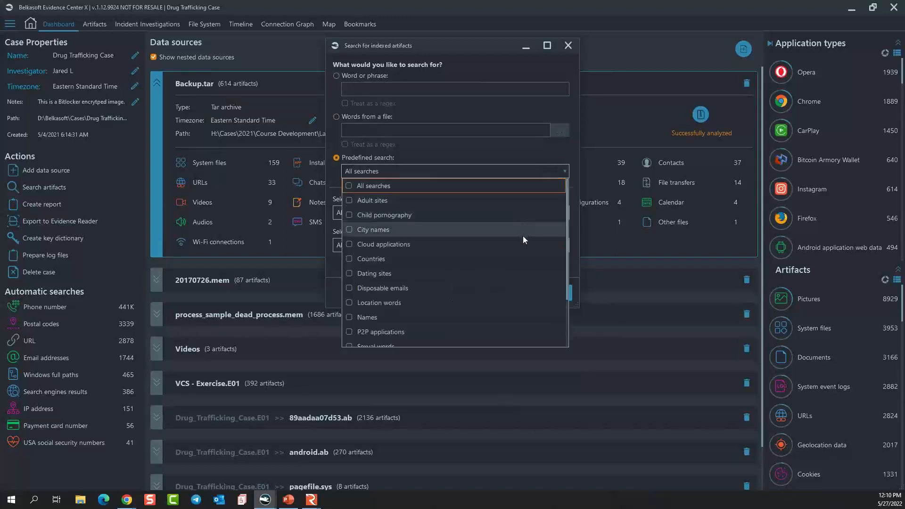
{"action": "scroll", "coordinate": [521, 279], "scroll_direction": "down", "scroll_amount": 2}
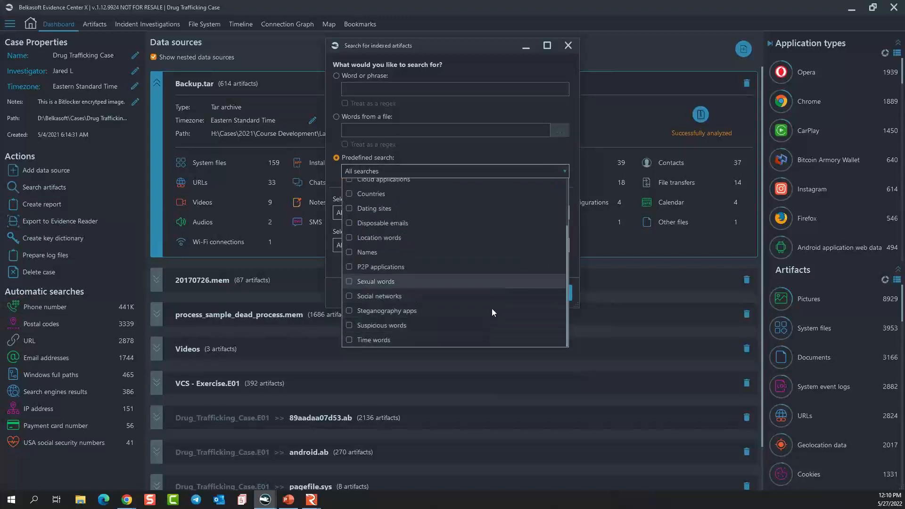
{"action": "left_click", "coordinate": [471, 152]}
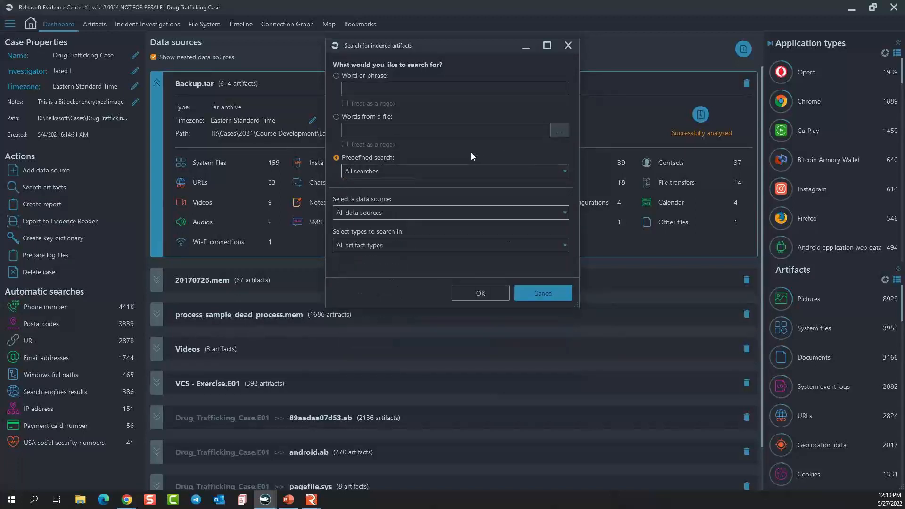
Step: Limit the artifact search to the 20170726.mem data source and examine the artifact types available for it
{"action": "left_click", "coordinate": [452, 213]}
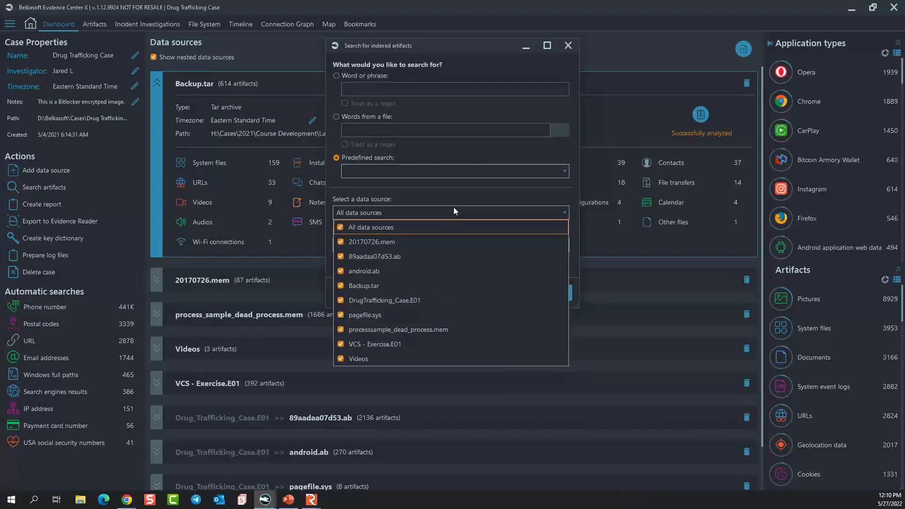
{"action": "left_click", "coordinate": [340, 228]}
{"action": "left_click", "coordinate": [340, 242]}
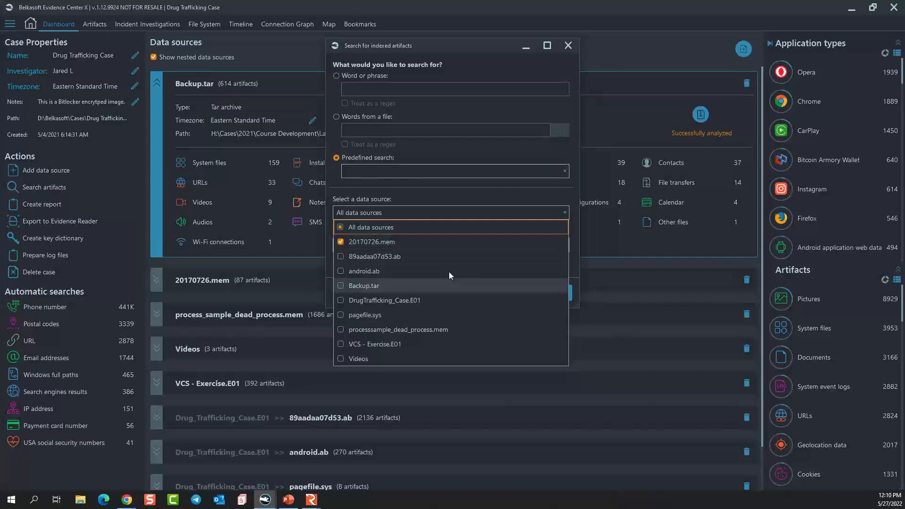
{"action": "left_click", "coordinate": [445, 201]}
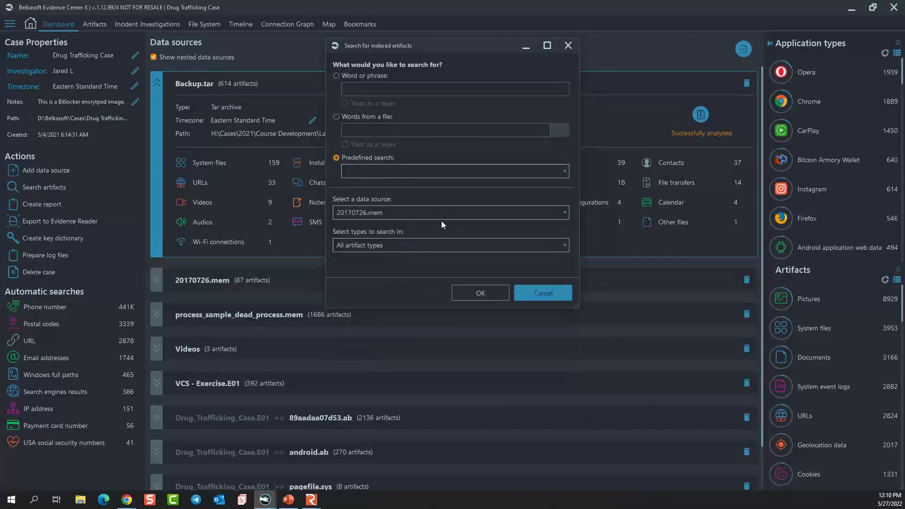
{"action": "left_click", "coordinate": [442, 247]}
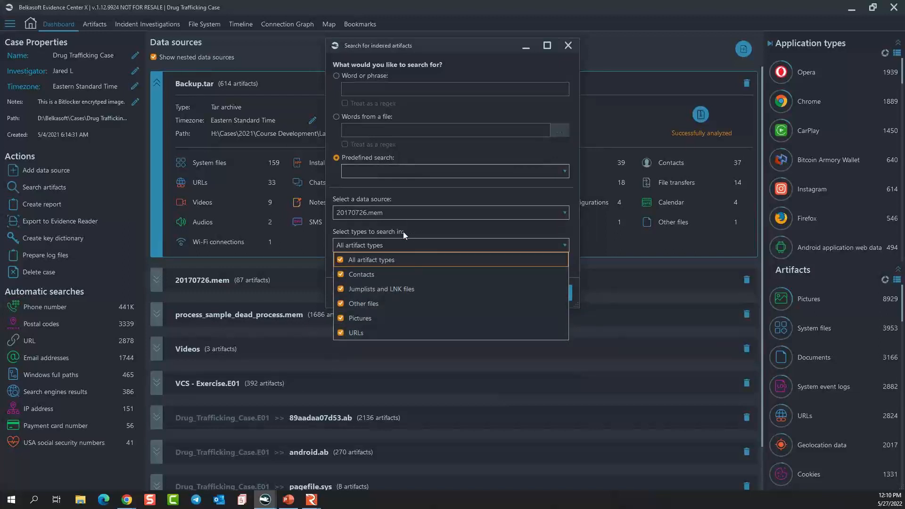
{"action": "left_click", "coordinate": [421, 215]}
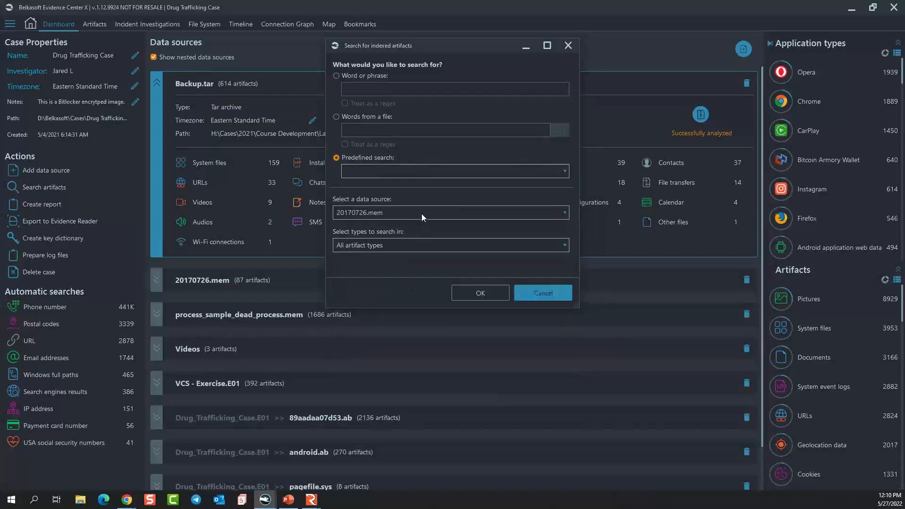
Step: Switch the search to the 89aadaa07d53.ab data source, examine its available artifact types, and cancel the search
{"action": "left_click", "coordinate": [422, 213]}
{"action": "left_click", "coordinate": [341, 242]}
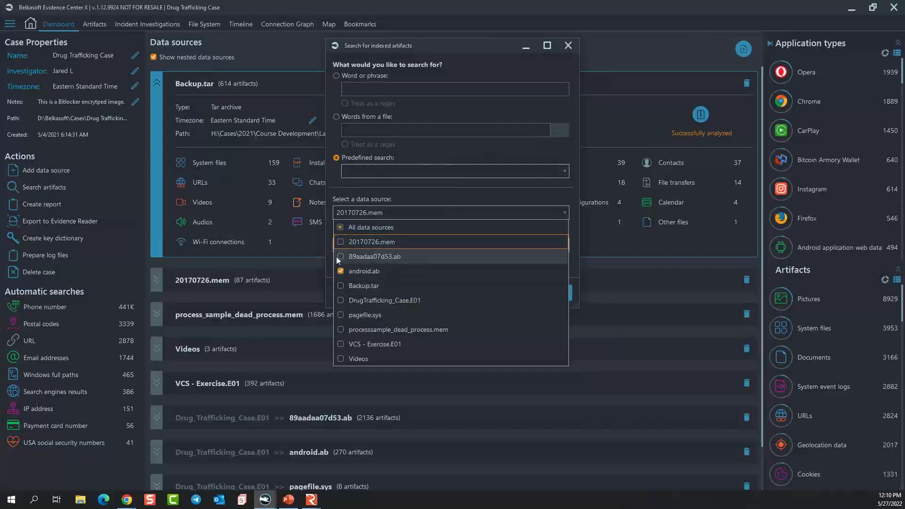
{"action": "left_click", "coordinate": [341, 257]}
{"action": "left_click", "coordinate": [422, 201]}
{"action": "left_click", "coordinate": [420, 244]}
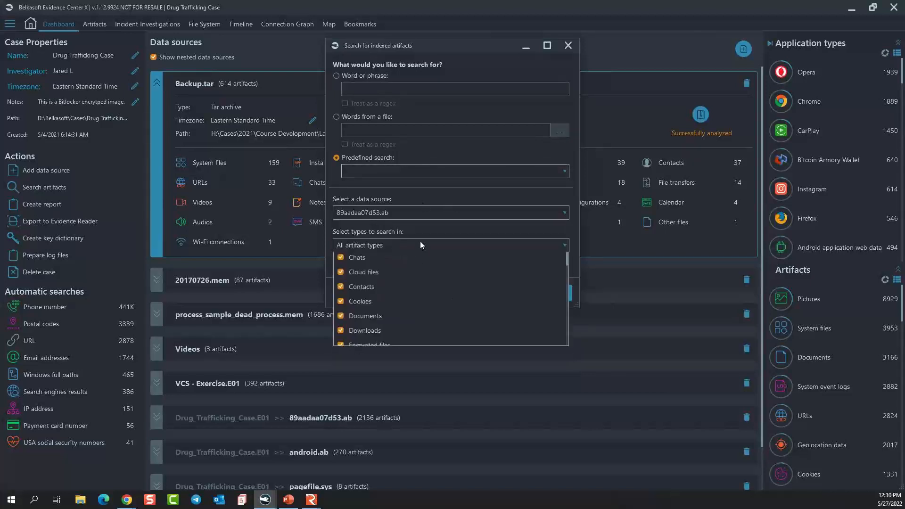
{"action": "scroll", "coordinate": [424, 386], "scroll_direction": "down", "scroll_amount": 5}
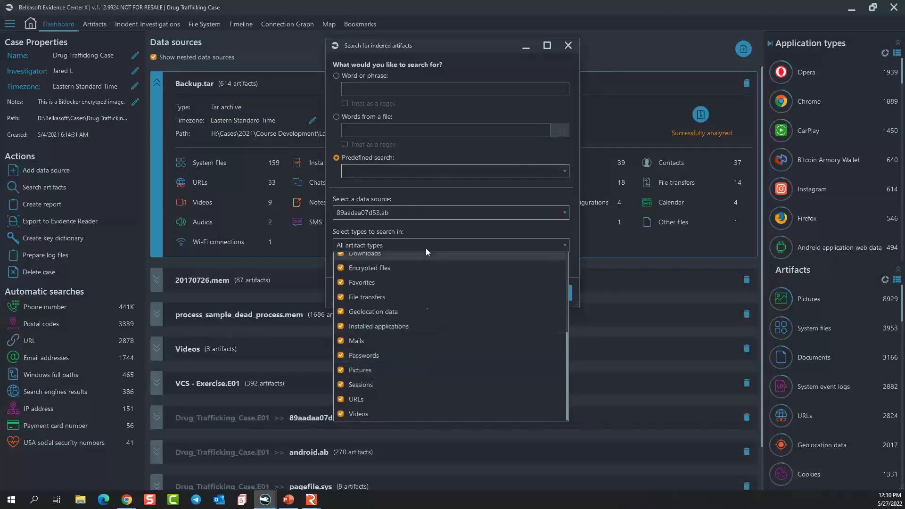
{"action": "left_click", "coordinate": [432, 235]}
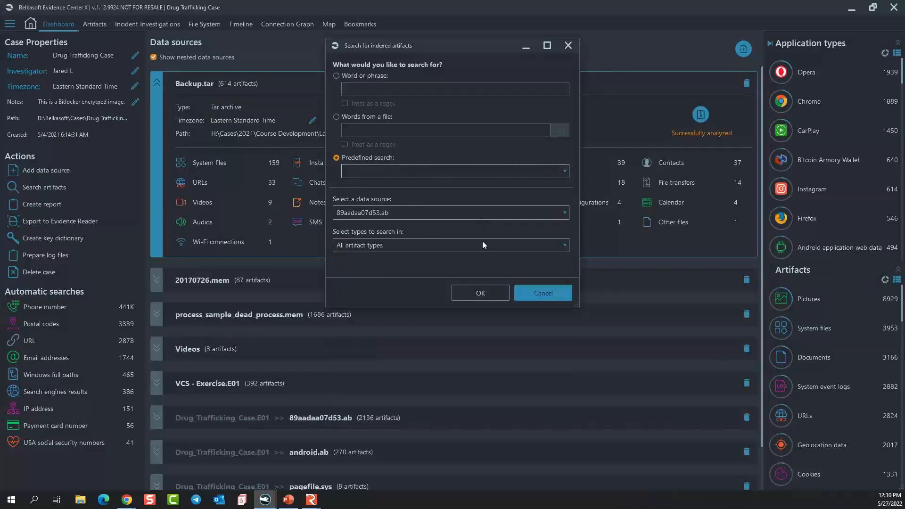
{"action": "left_click", "coordinate": [538, 293]}
Step: Examine the report formats and the advanced formatting, style, split/group, files, columns and folders options, closing without creating a report
{"action": "left_click", "coordinate": [44, 205]}
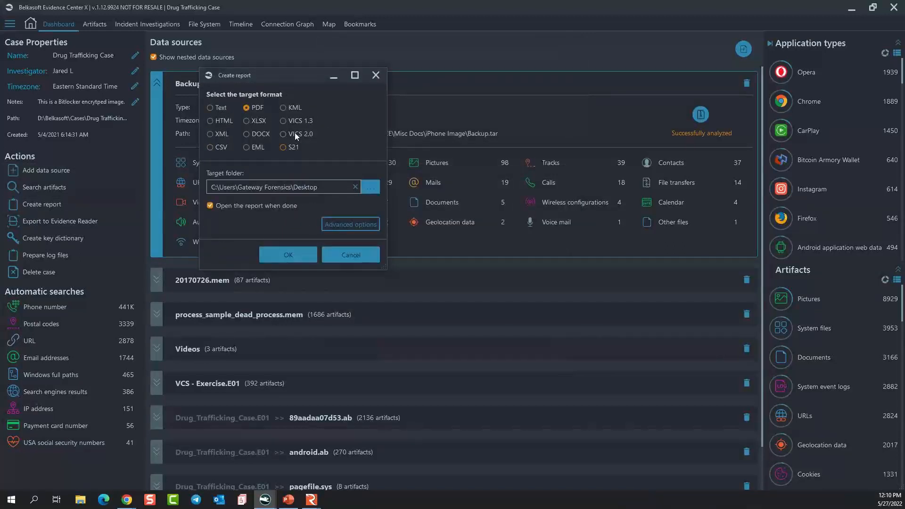
{"action": "left_click", "coordinate": [344, 225]}
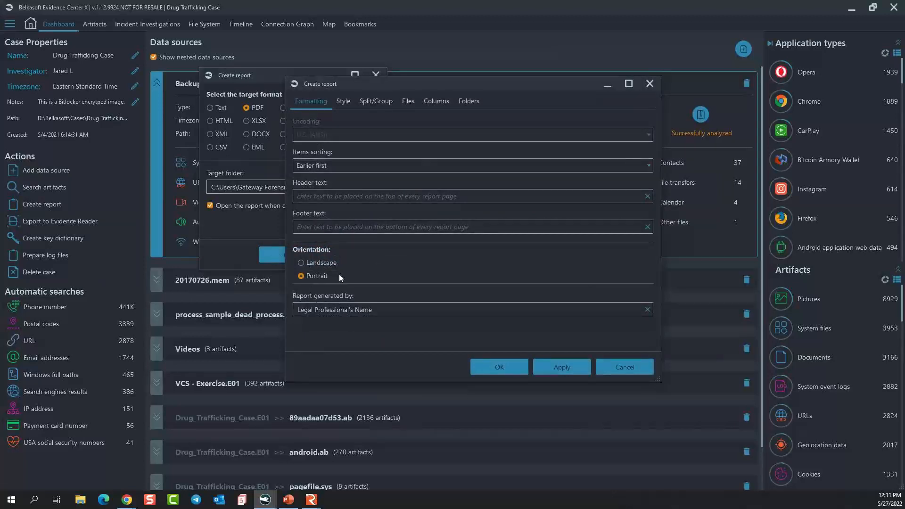
{"action": "left_click", "coordinate": [342, 101]}
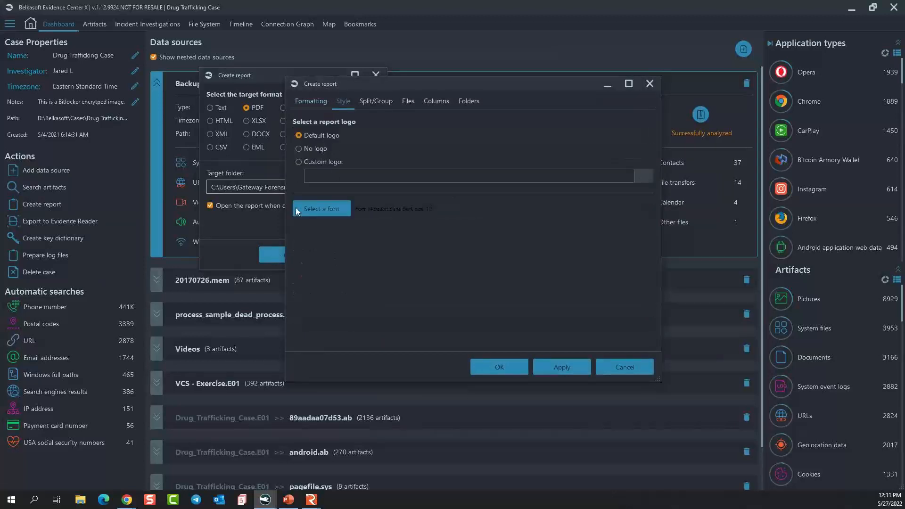
{"action": "left_click", "coordinate": [383, 104]}
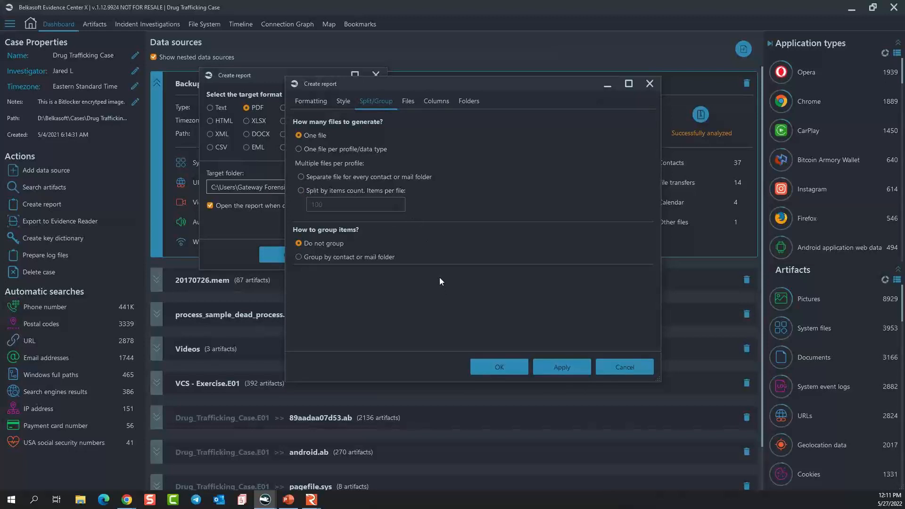
{"action": "left_click", "coordinate": [404, 101]}
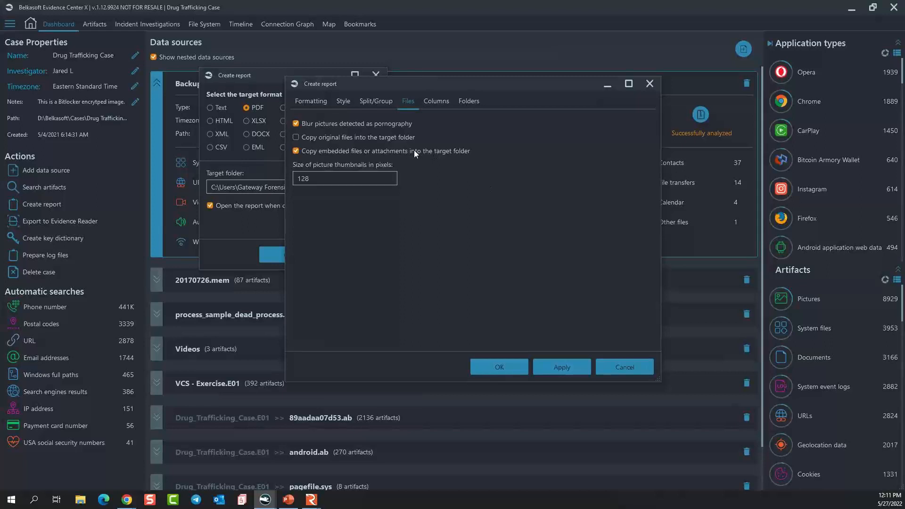
{"action": "left_click", "coordinate": [445, 104]}
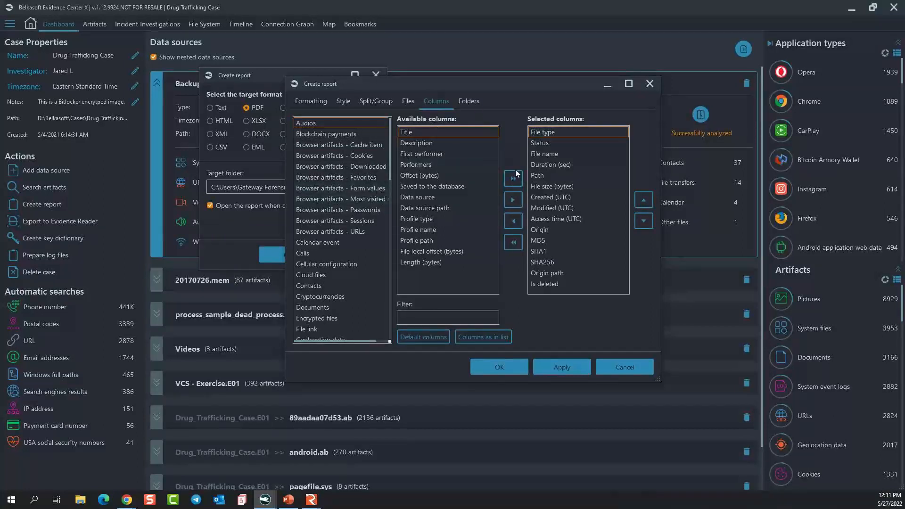
{"action": "left_click", "coordinate": [470, 101]}
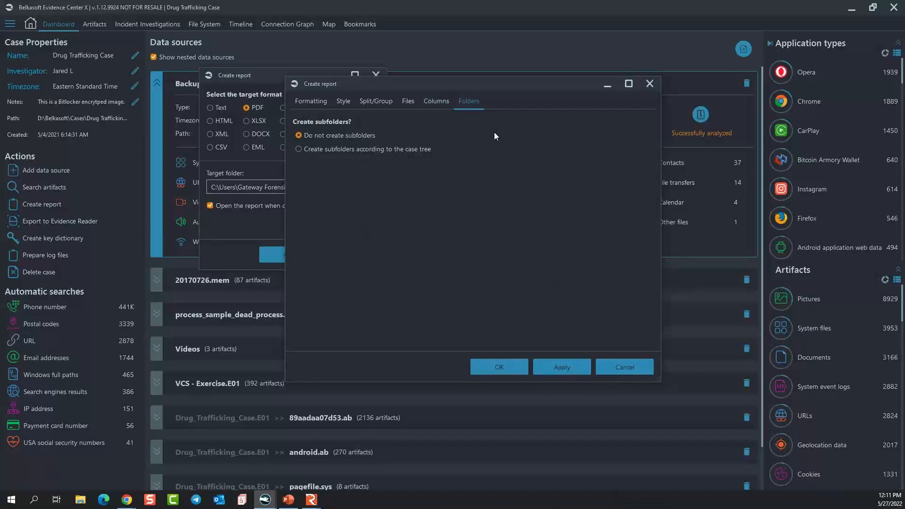
{"action": "left_click", "coordinate": [645, 367]}
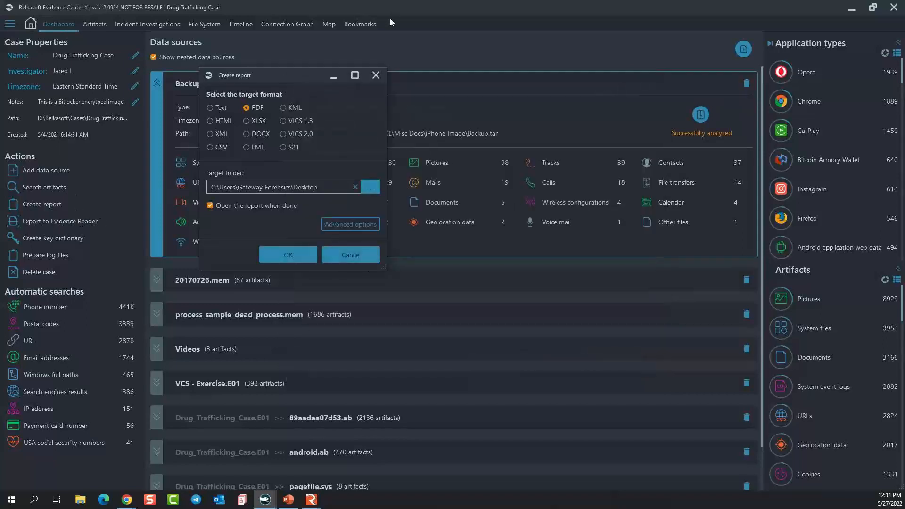
{"action": "left_click", "coordinate": [377, 74]}
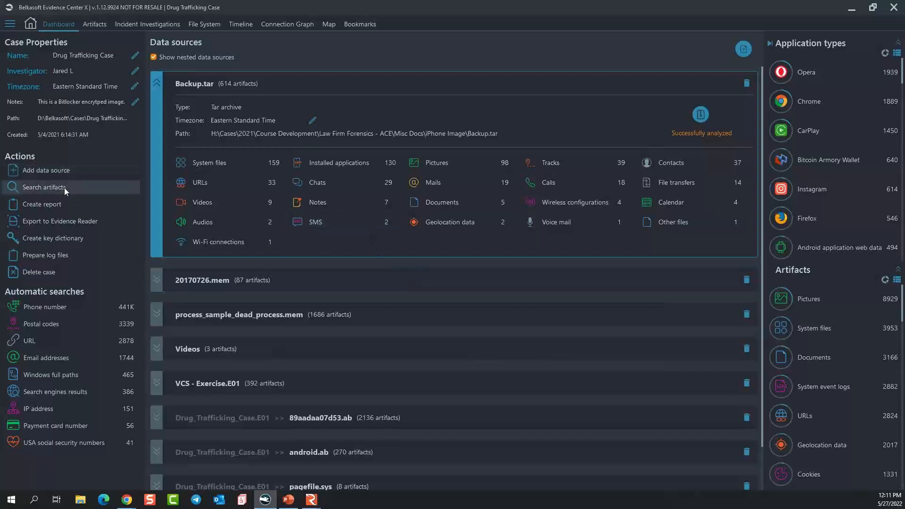
Step: Review the advanced report options for subfolders and file copying again, and dismiss them without changes
{"action": "left_click", "coordinate": [52, 204]}
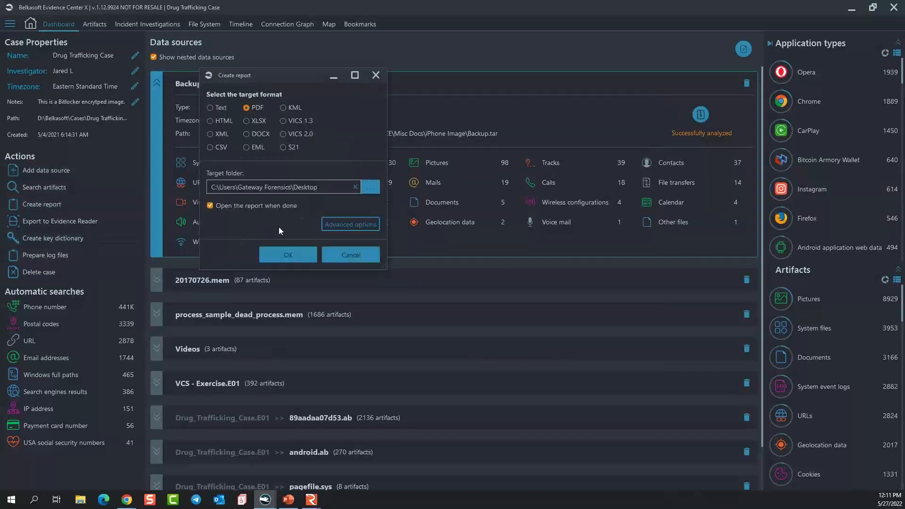
{"action": "left_click", "coordinate": [359, 225]}
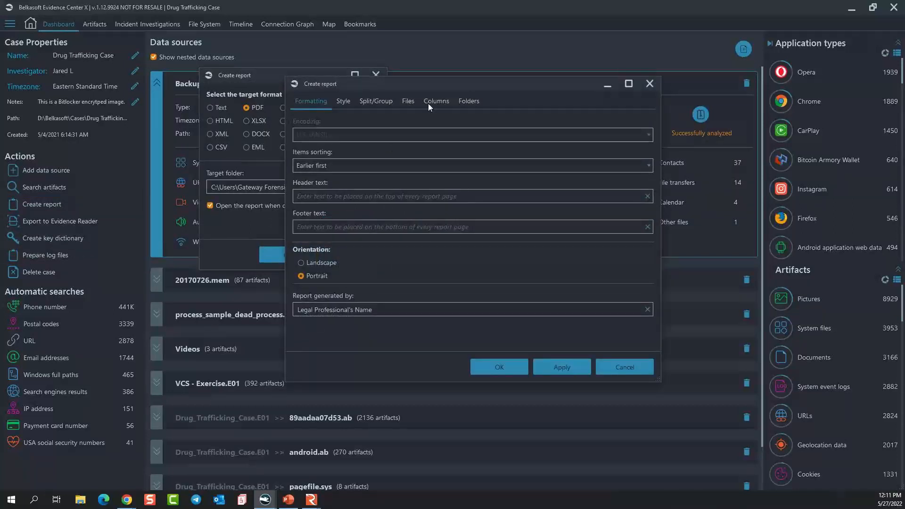
{"action": "left_click", "coordinate": [471, 103]}
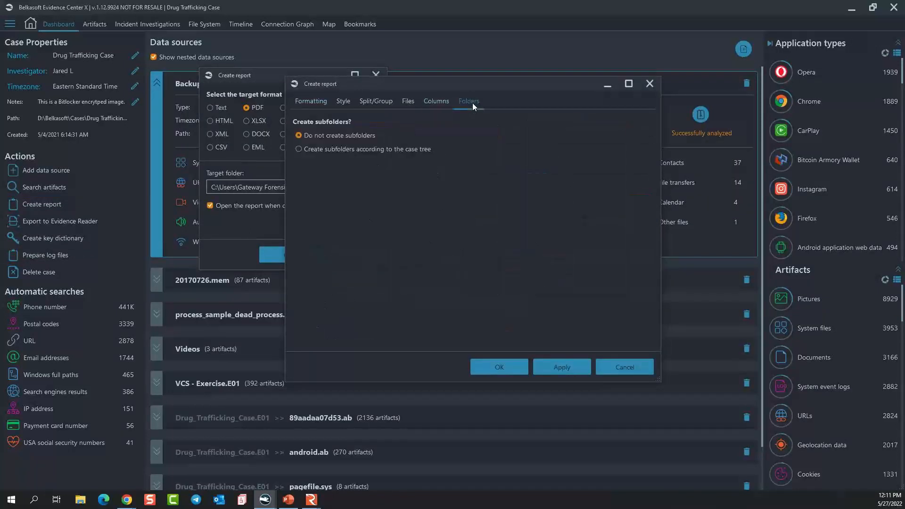
{"action": "left_click", "coordinate": [408, 100]}
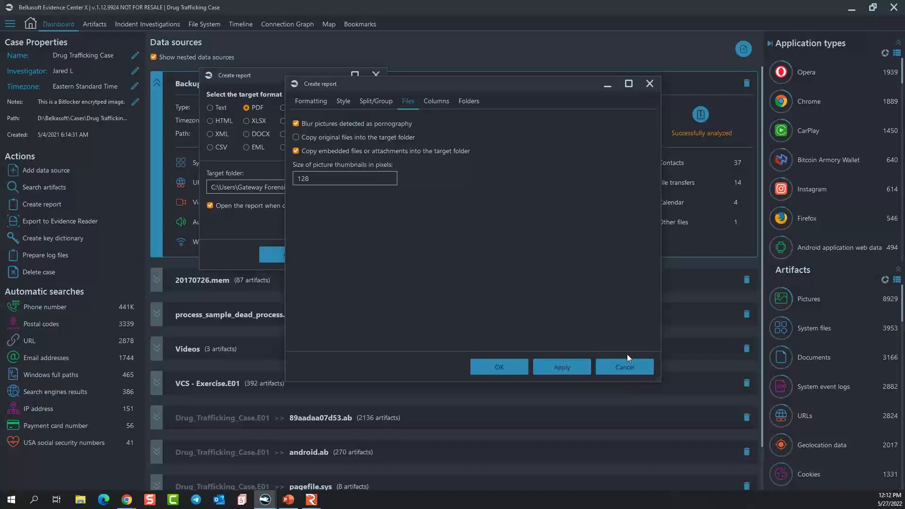
{"action": "left_click", "coordinate": [618, 367]}
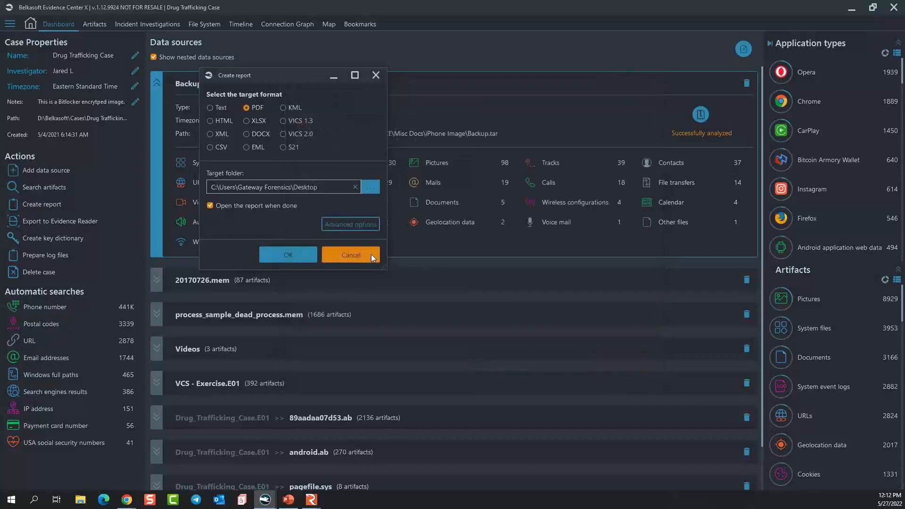
Step: Cancel the report, show the case artifacts by category overview, and widen the Status column of the encrypted files list
{"action": "left_click", "coordinate": [371, 254]}
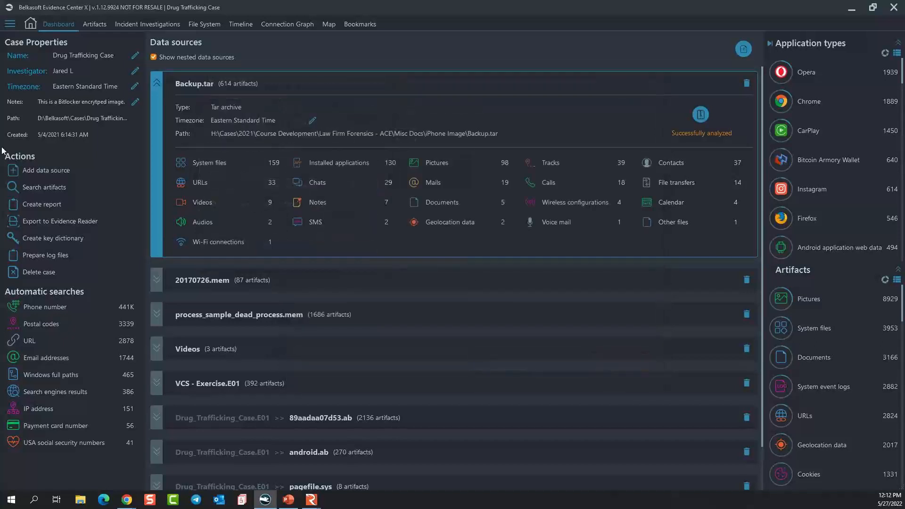
{"action": "left_click", "coordinate": [93, 24]}
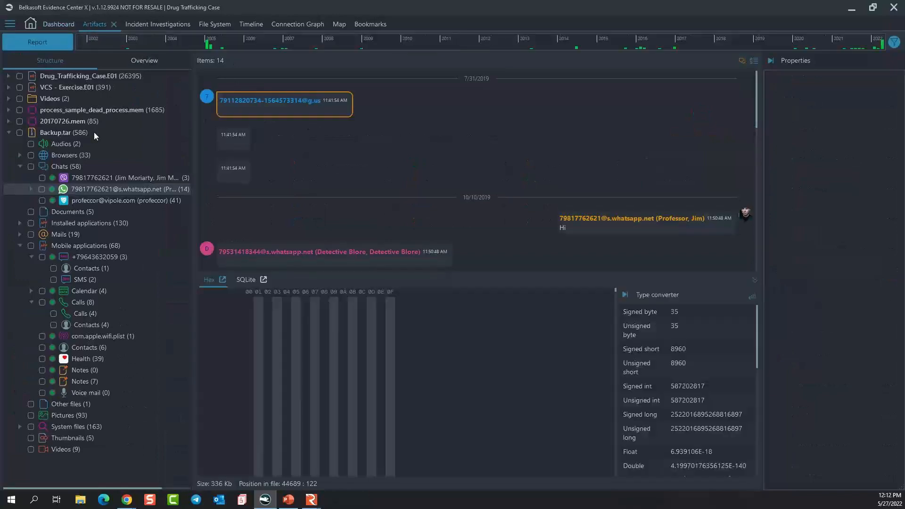
{"action": "left_click", "coordinate": [137, 61]}
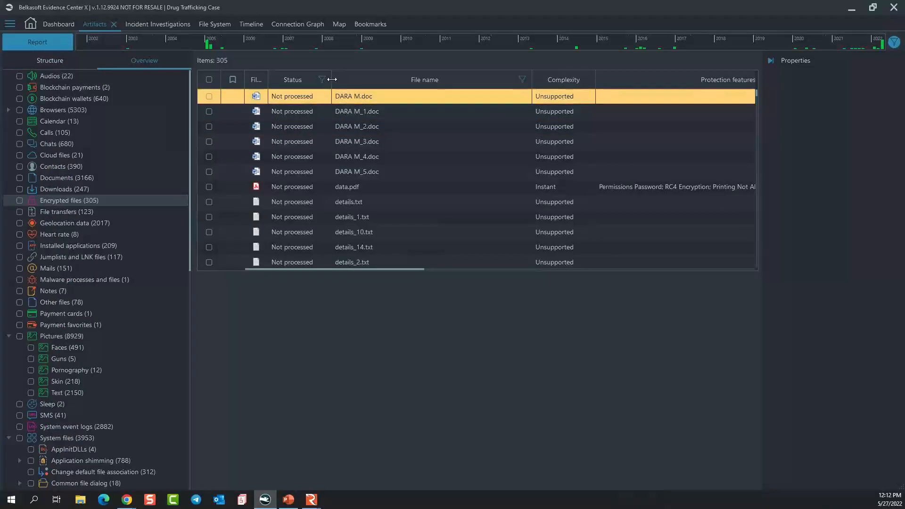
{"action": "left_click_drag", "start_coordinate": [331, 81], "coordinate": [392, 81]}
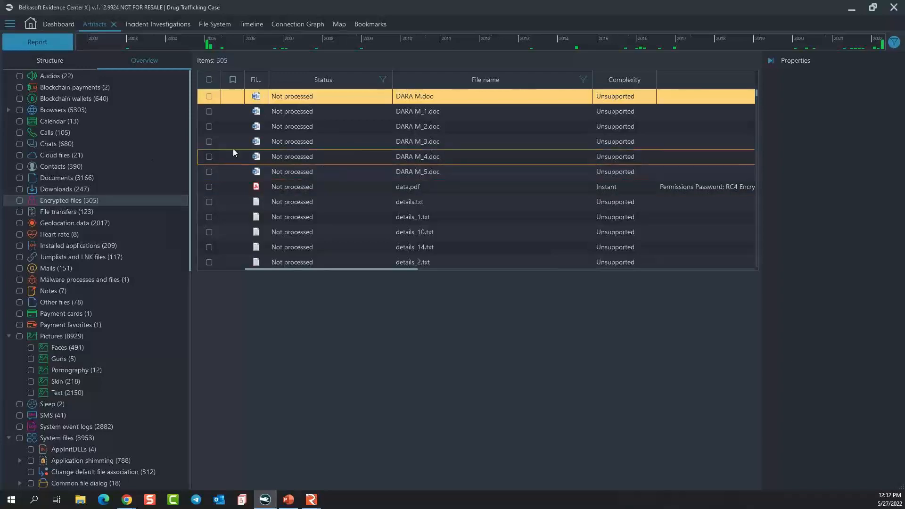
Step: Set up an Evidence Reader export limited to the EML profile under android.ab's Ab allocated space in Drug_Trafficking_Case.E01
{"action": "left_click", "coordinate": [56, 25]}
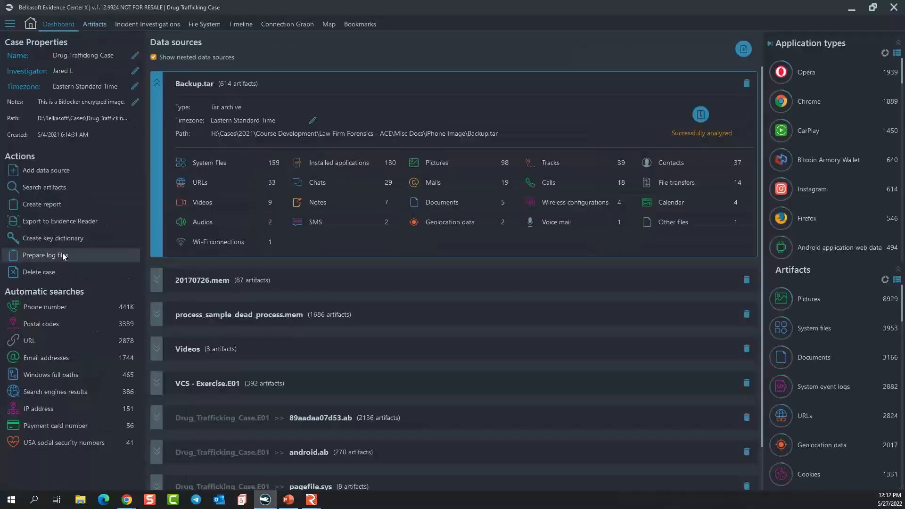
{"action": "left_click", "coordinate": [58, 221]}
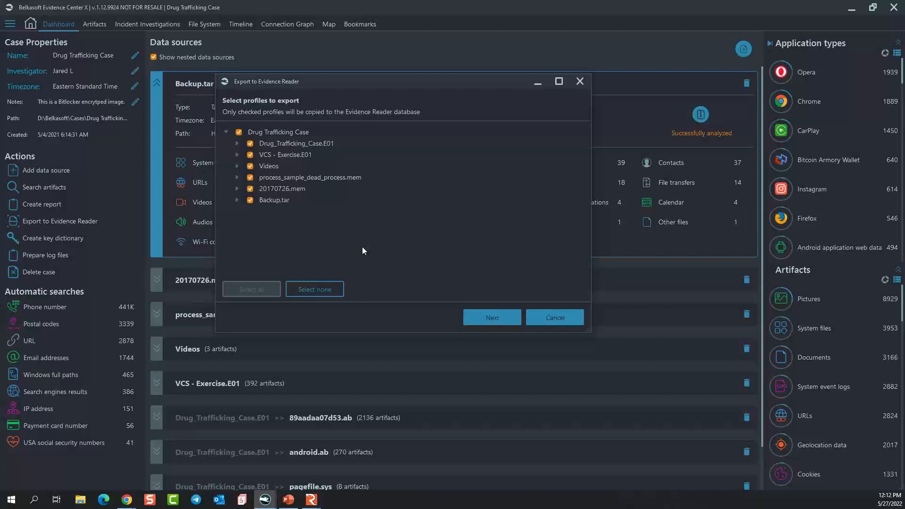
{"action": "left_click", "coordinate": [239, 132]}
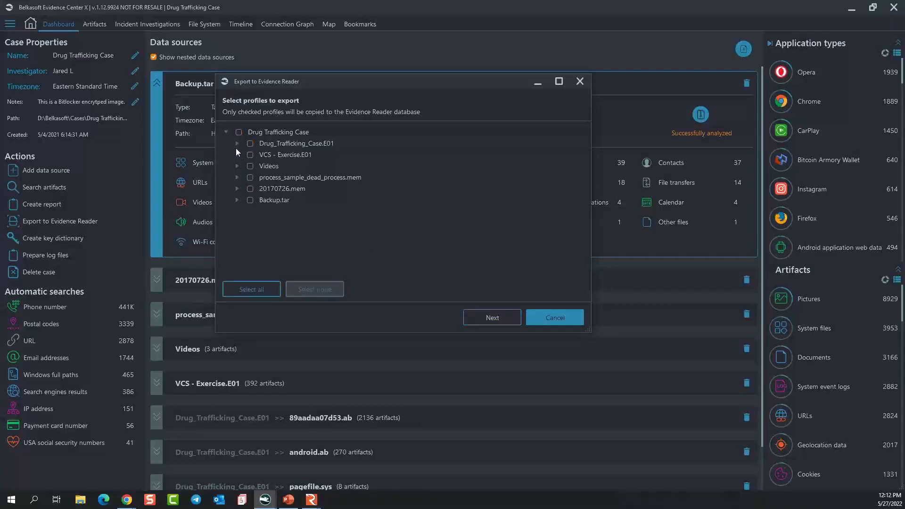
{"action": "left_click", "coordinate": [237, 144]}
{"action": "left_click", "coordinate": [249, 166]}
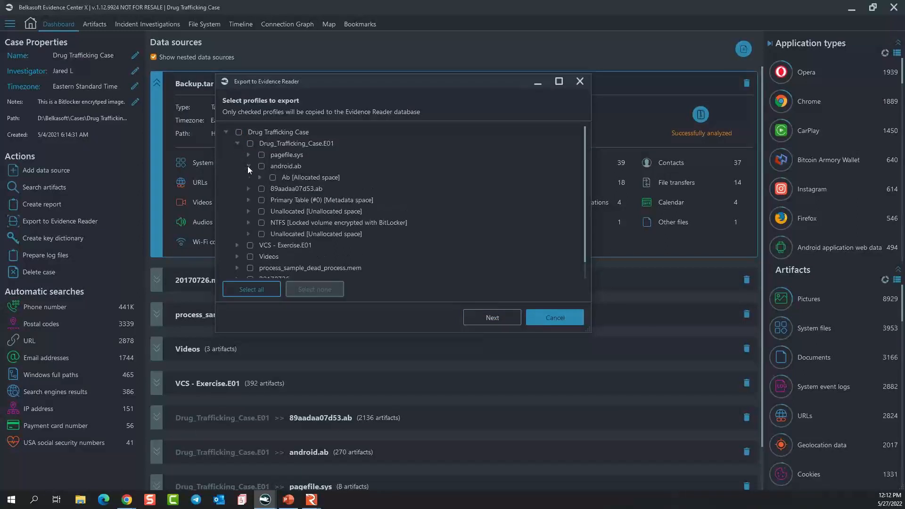
{"action": "left_click", "coordinate": [260, 177]}
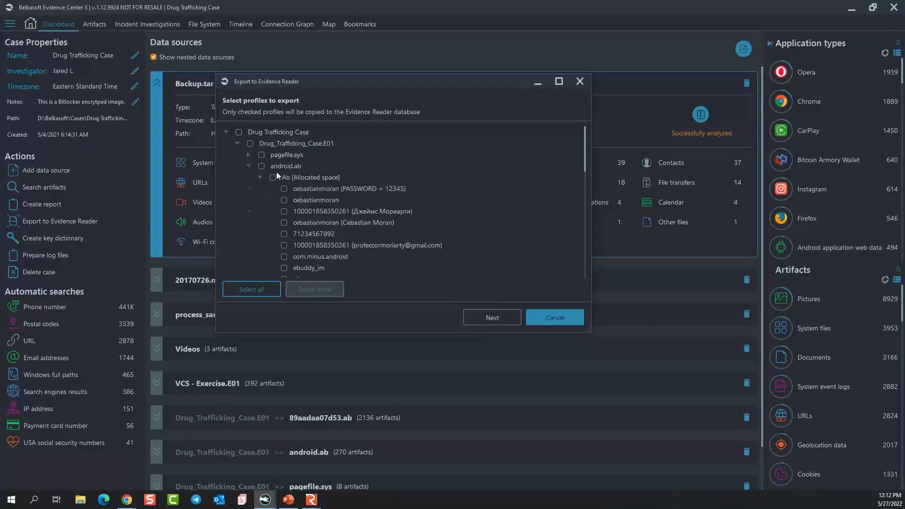
{"action": "scroll", "coordinate": [293, 194], "scroll_direction": "down", "scroll_amount": 10}
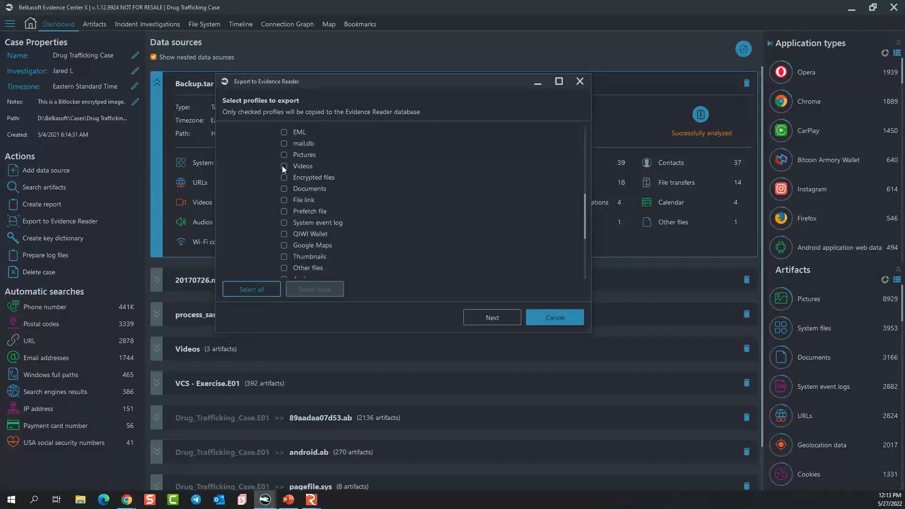
{"action": "scroll", "coordinate": [292, 180], "scroll_direction": "up", "scroll_amount": 2}
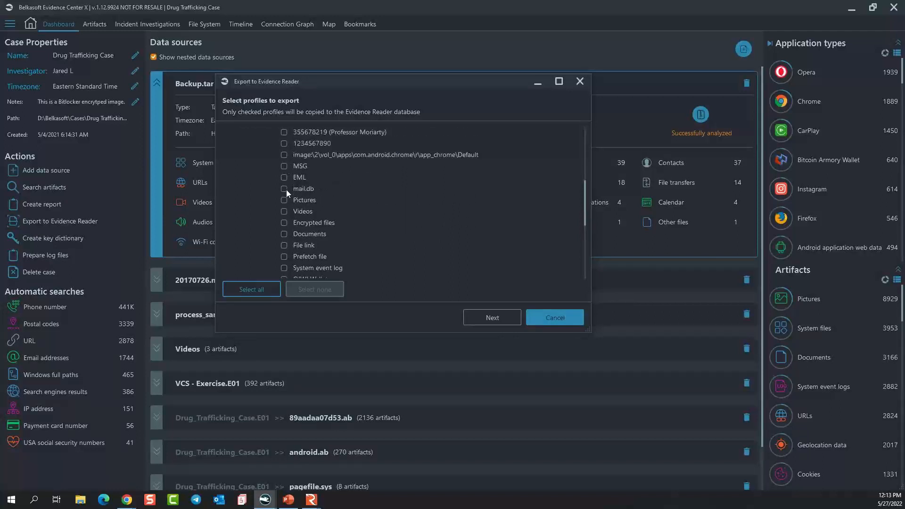
{"action": "left_click", "coordinate": [284, 178]}
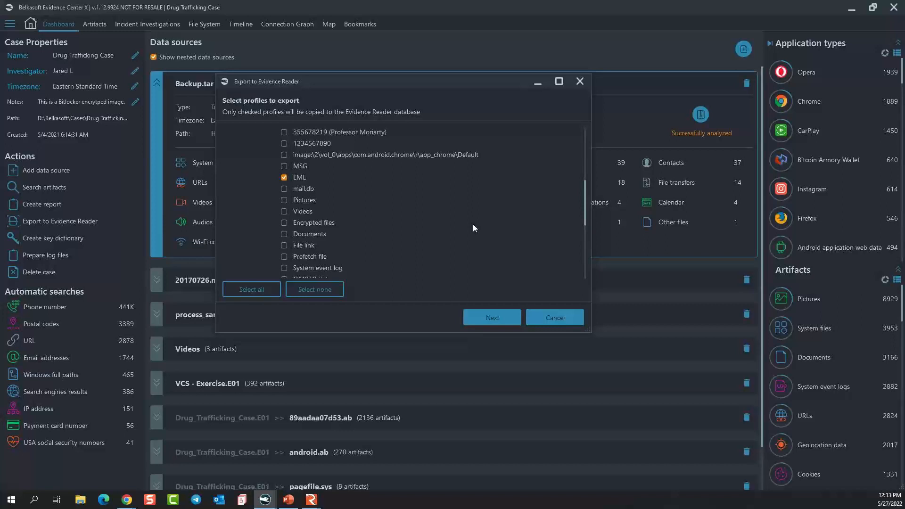
Step: Review the Evidence Reader export's target folder, executables and media file options, and cancel the export
{"action": "left_click", "coordinate": [510, 320]}
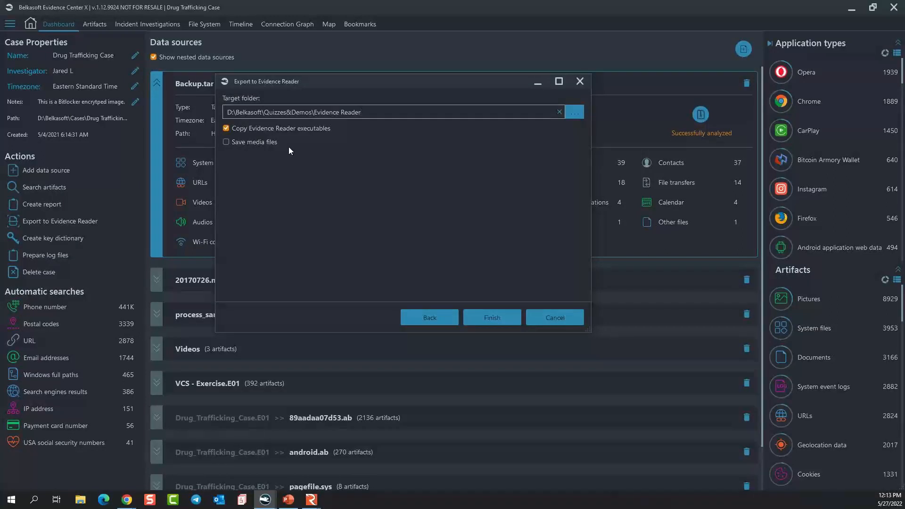
{"action": "mouse_move", "coordinate": [238, 141]}
{"action": "left_click", "coordinate": [547, 318]}
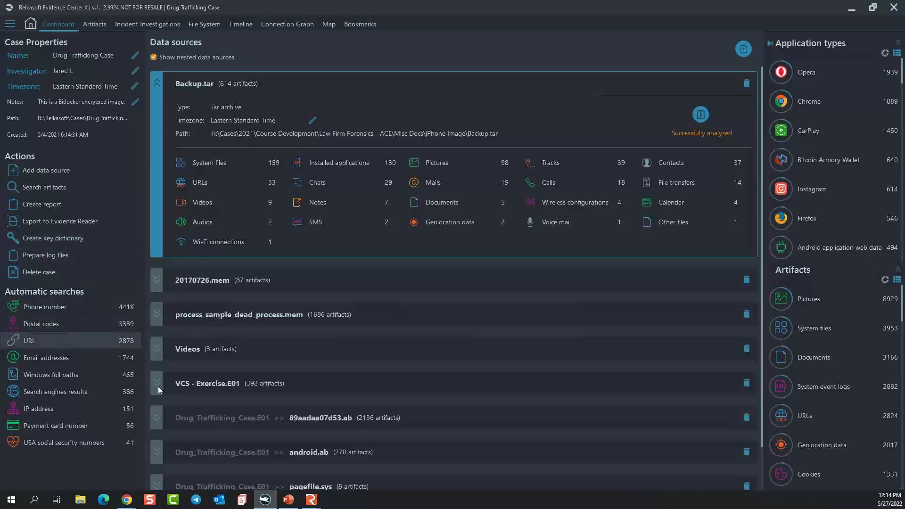
Step: Examine the encrypted files list, including each file's complexity, protection features, recovery options and file-open password
{"action": "left_click", "coordinate": [99, 24]}
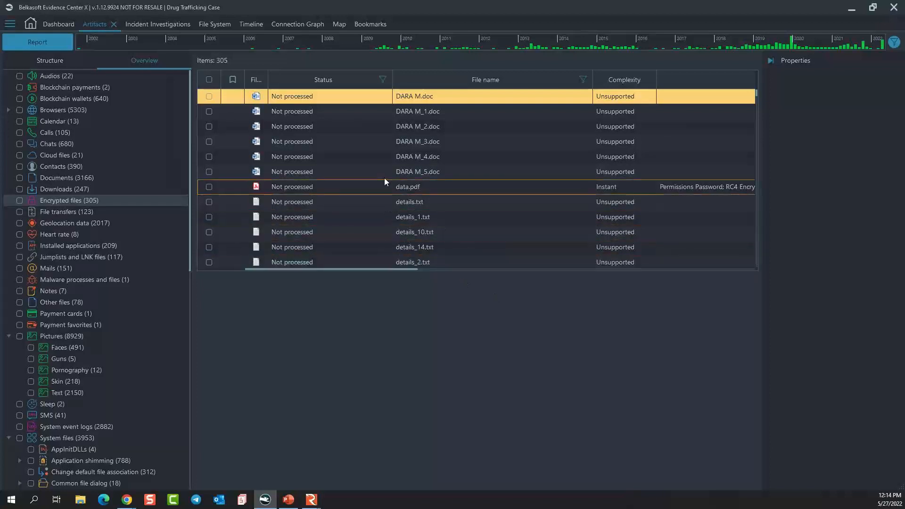
{"action": "scroll", "coordinate": [385, 202], "scroll_direction": "down", "scroll_amount": 2}
{"action": "scroll", "coordinate": [380, 212], "scroll_direction": "up", "scroll_amount": 2}
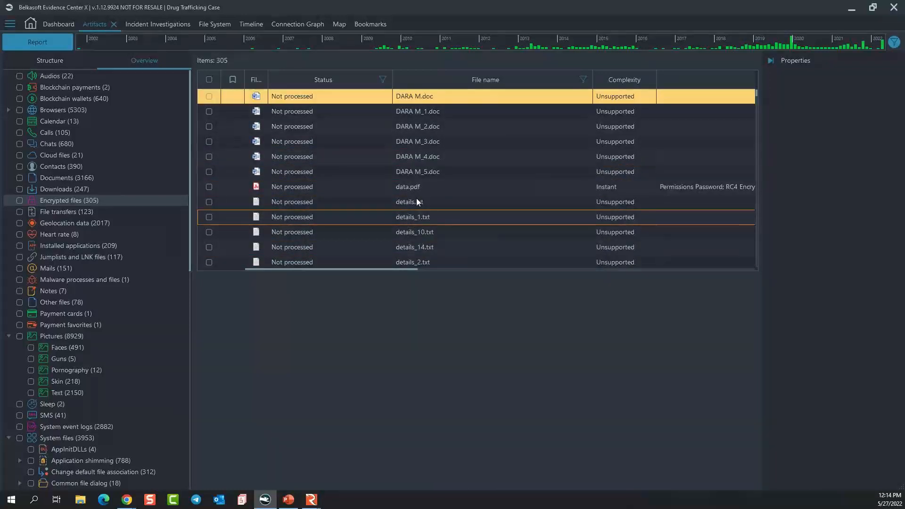
{"action": "scroll", "coordinate": [424, 221], "scroll_direction": "down", "scroll_amount": 2}
{"action": "scroll", "coordinate": [452, 234], "scroll_direction": "down", "scroll_amount": 2}
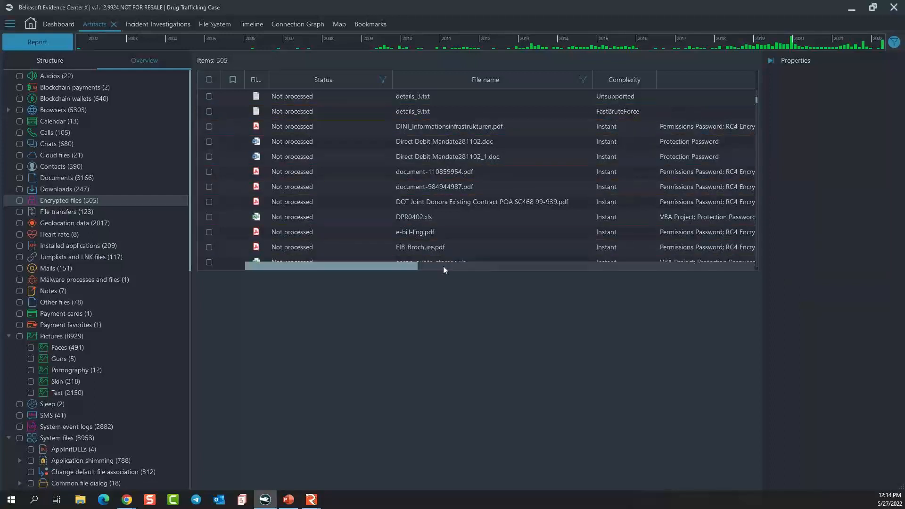
{"action": "scroll", "coordinate": [443, 266], "scroll_direction": "right", "scroll_amount": 5}
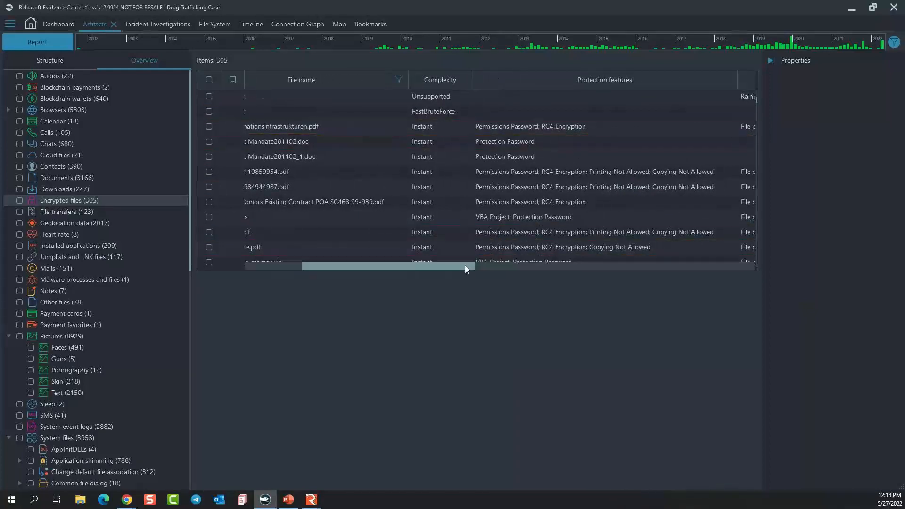
{"action": "left_click_drag", "start_coordinate": [465, 265], "coordinate": [541, 265]}
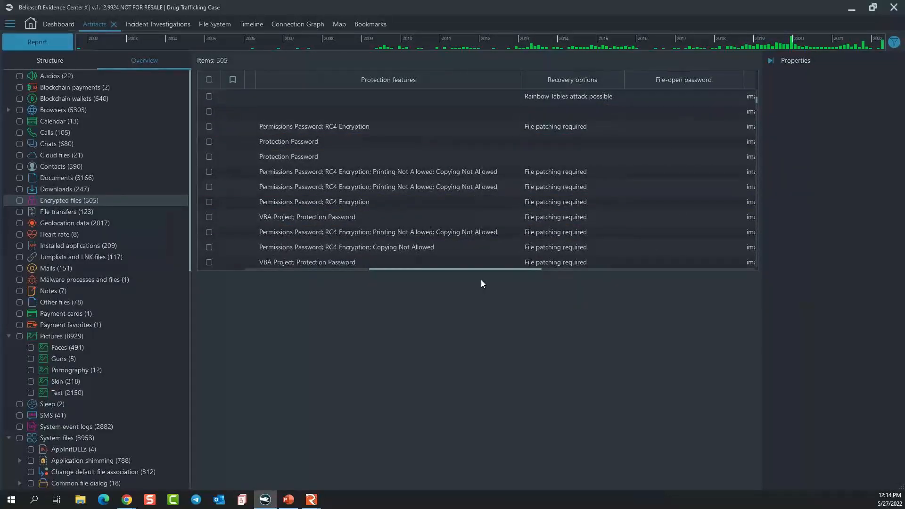
{"action": "left_click_drag", "start_coordinate": [430, 264], "coordinate": [335, 262]}
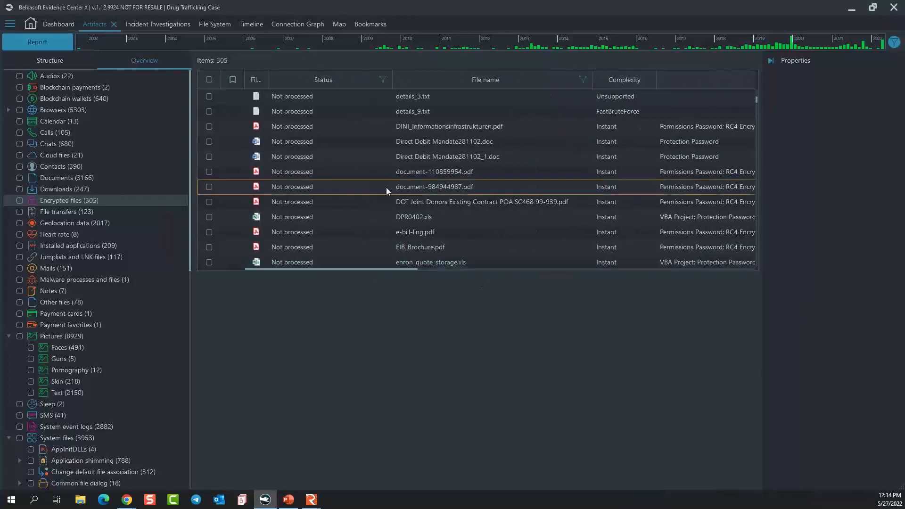
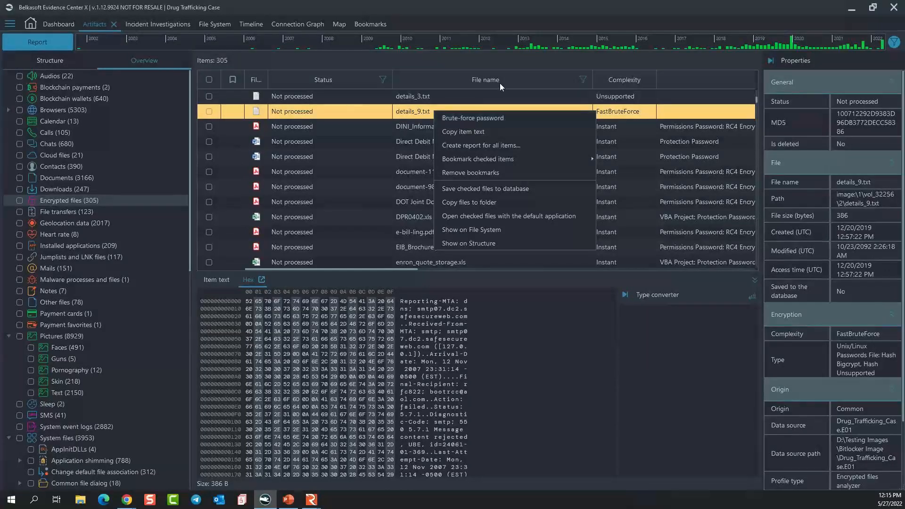
Step: Review the automatic search results for email addresses and return to the case dashboard
{"action": "left_click", "coordinate": [55, 23]}
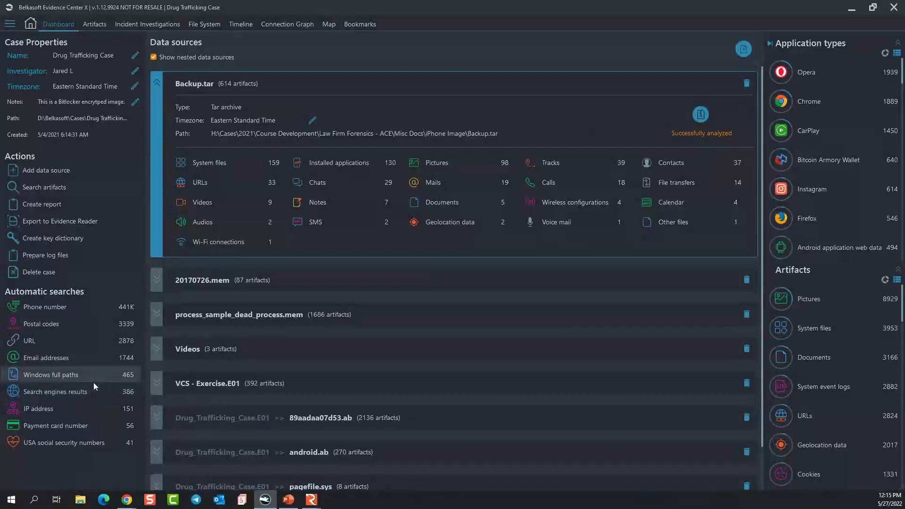
{"action": "left_click", "coordinate": [64, 358]}
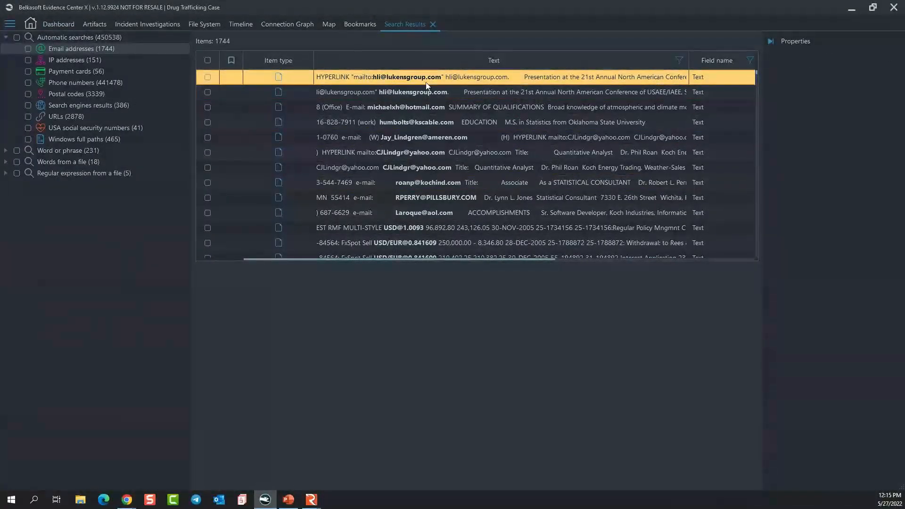
{"action": "scroll", "coordinate": [458, 219], "scroll_direction": "down", "scroll_amount": 8}
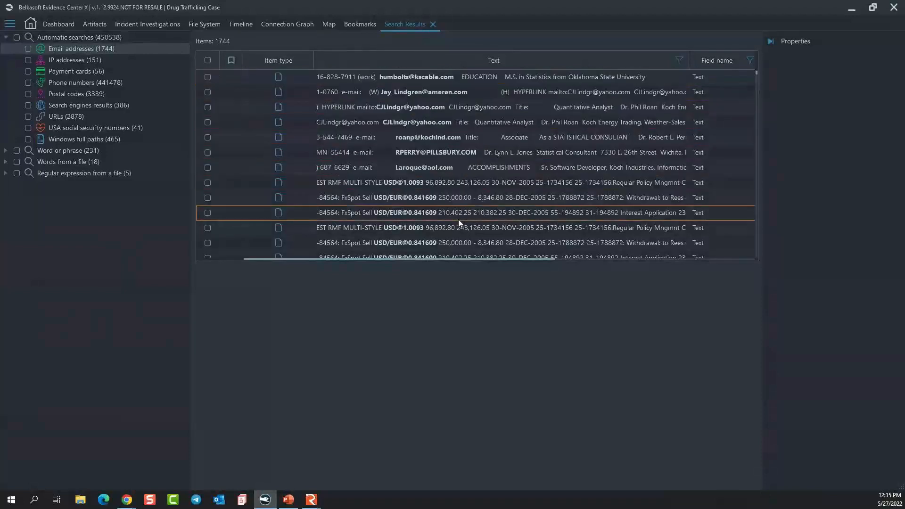
{"action": "left_click", "coordinate": [408, 153]}
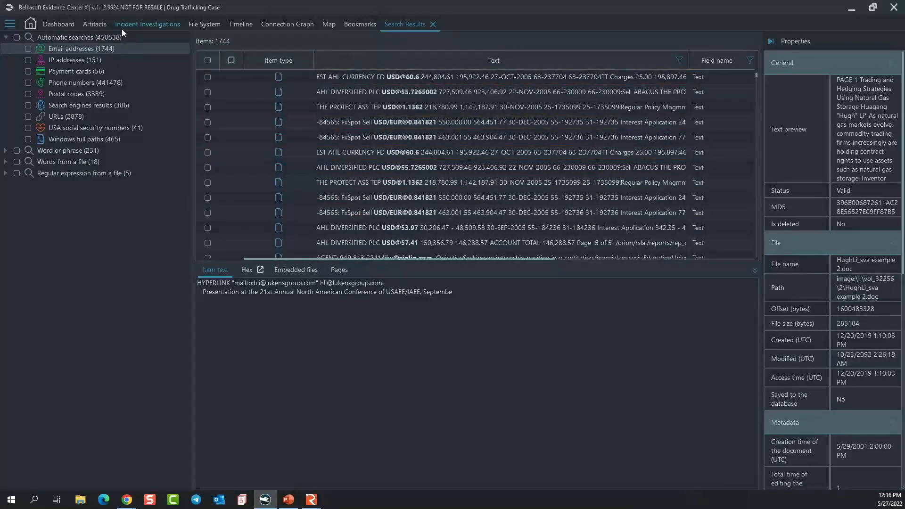
{"action": "left_click", "coordinate": [55, 24]}
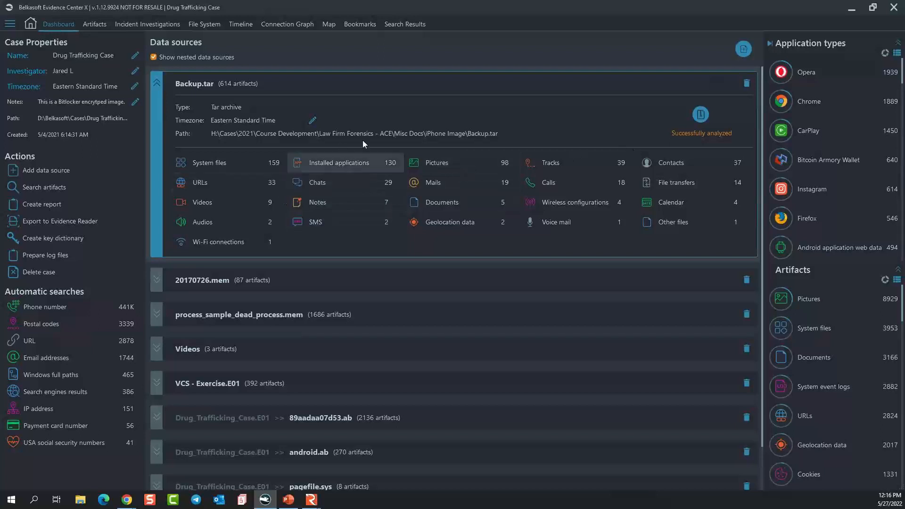
Step: Collapse the Backup.tar data source and examine the artifact details of the nested 89aadaa07d53.ab source
{"action": "left_click", "coordinate": [154, 81]}
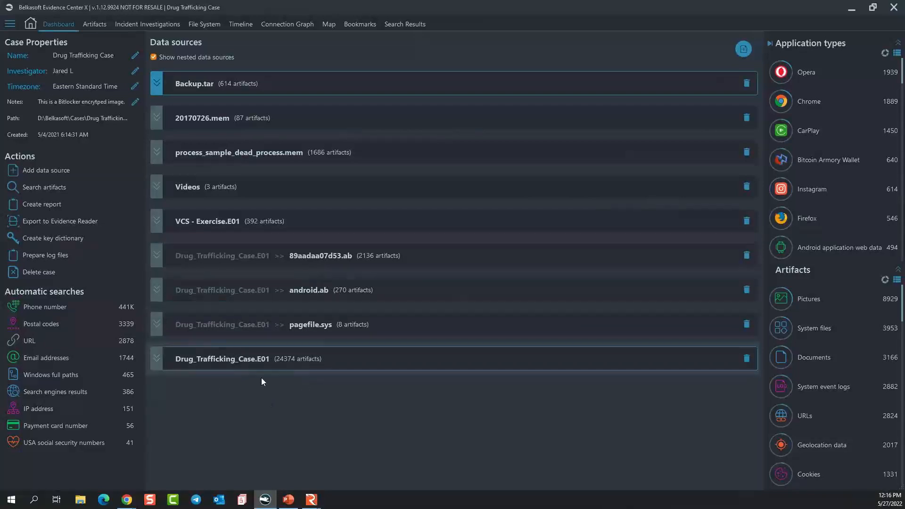
{"action": "left_click", "coordinate": [158, 254]}
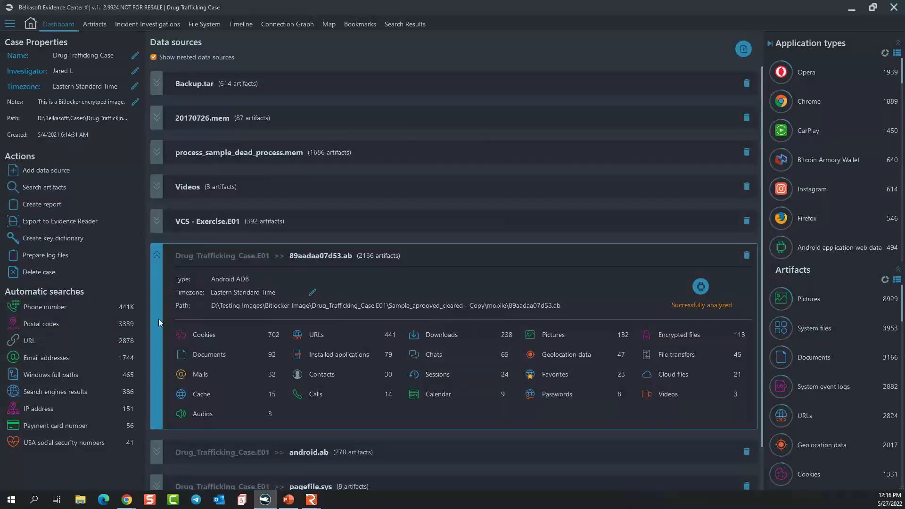
{"action": "scroll", "coordinate": [321, 377], "scroll_direction": "down", "scroll_amount": 1}
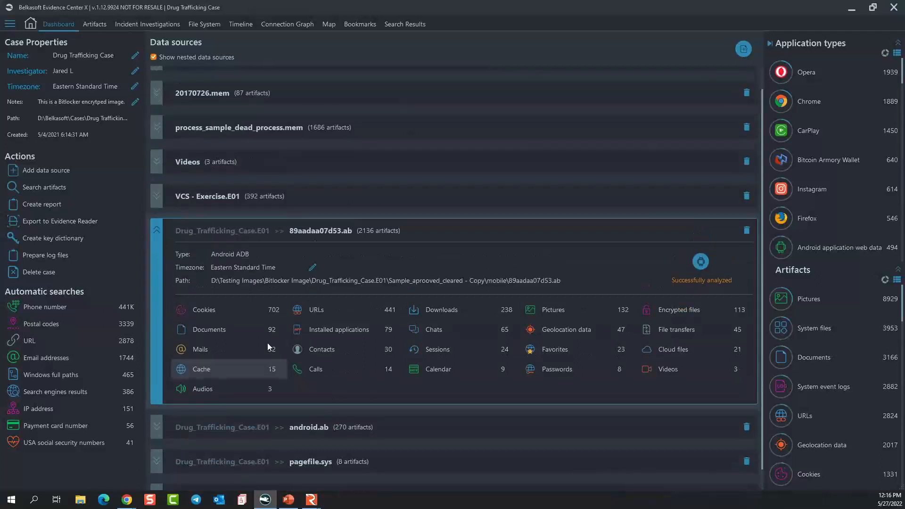
{"action": "scroll", "coordinate": [267, 343], "scroll_direction": "up", "scroll_amount": 1}
Step: Hide the nested data sources and expand the details of Drug_Trafficking_Case.E01
{"action": "left_click", "coordinate": [153, 57]}
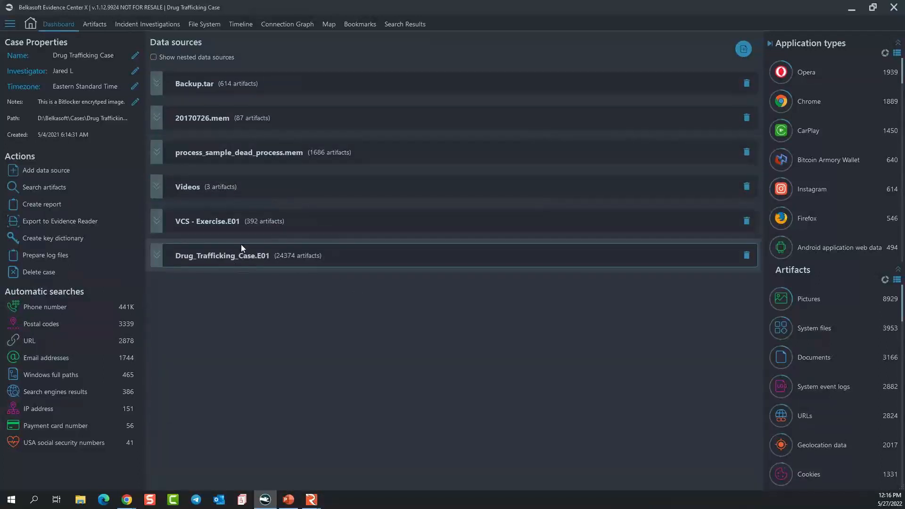
{"action": "left_click", "coordinate": [157, 255]}
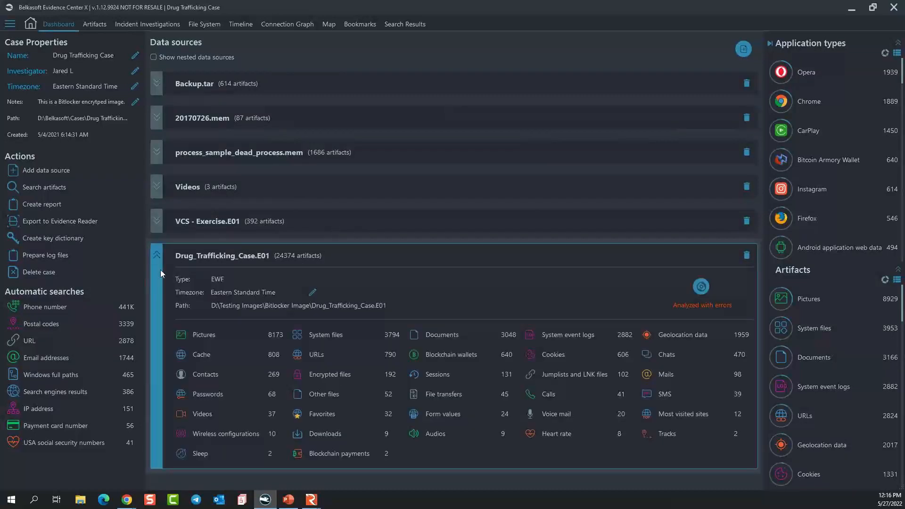
Step: Open the analysis task for Drug_Trafficking_Case.E01 and look through the case's task history and statuses
{"action": "mouse_move", "coordinate": [713, 304]}
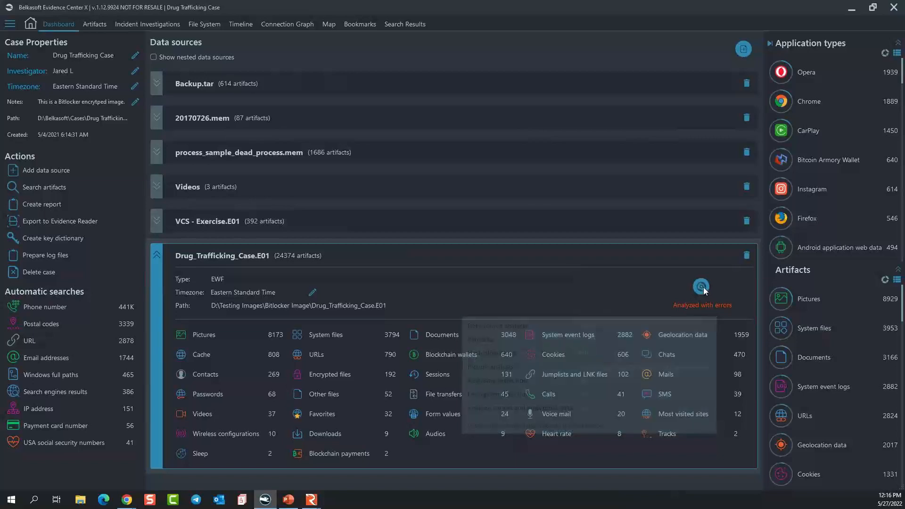
{"action": "double_click", "coordinate": [703, 287]}
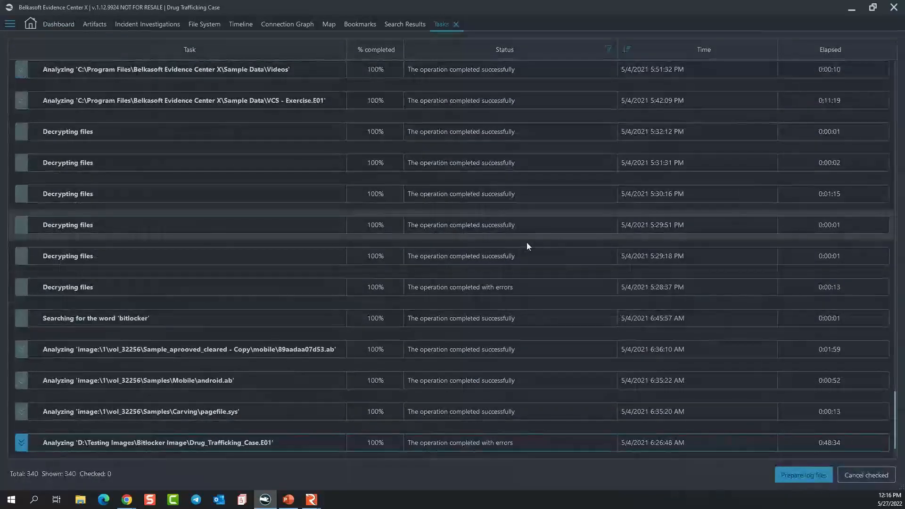
{"action": "scroll", "coordinate": [535, 177], "scroll_direction": "up", "scroll_amount": 5}
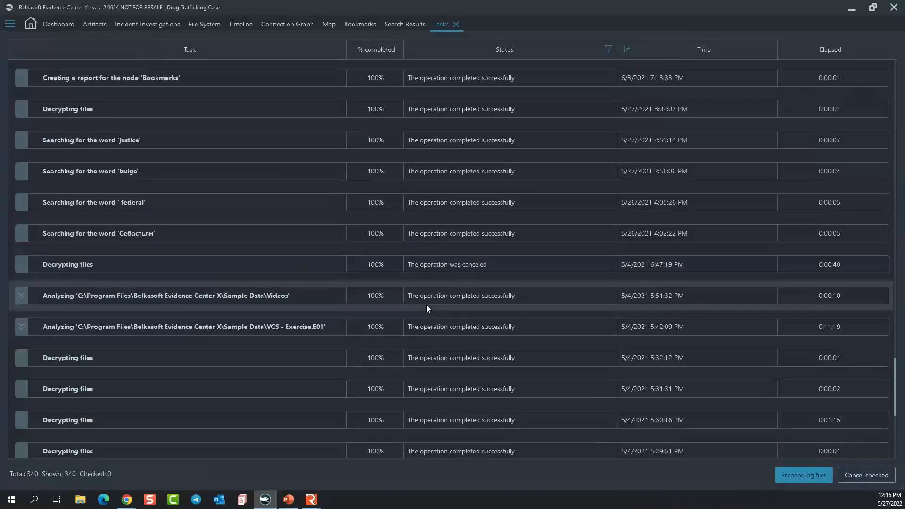
{"action": "scroll", "coordinate": [426, 305], "scroll_direction": "up", "scroll_amount": 8}
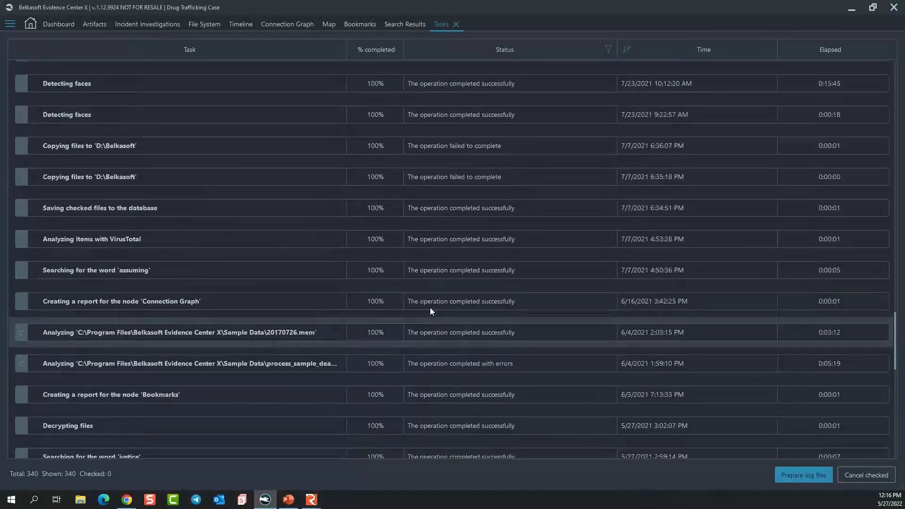
Step: Look back through the newer entries of the case's task history and close it to return to the dashboard
{"action": "scroll", "coordinate": [429, 307], "scroll_direction": "up", "scroll_amount": 15}
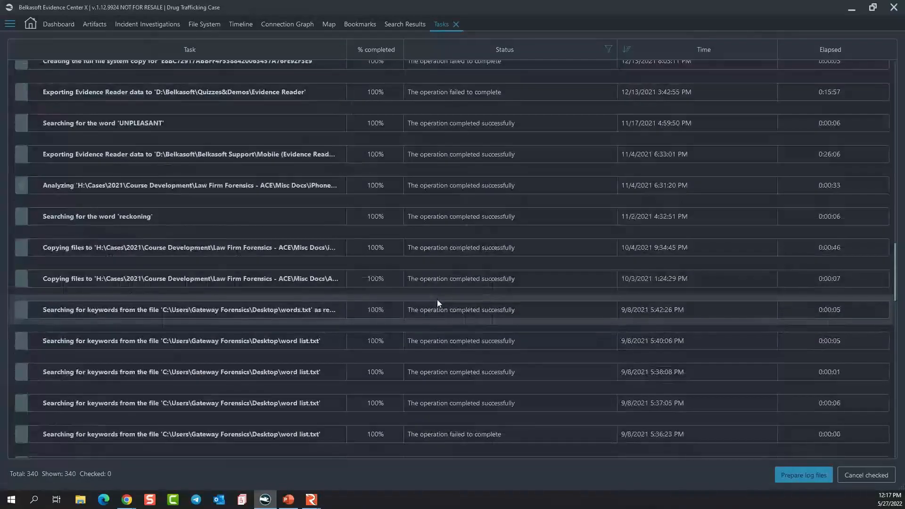
{"action": "scroll", "coordinate": [437, 299], "scroll_direction": "up", "scroll_amount": 3}
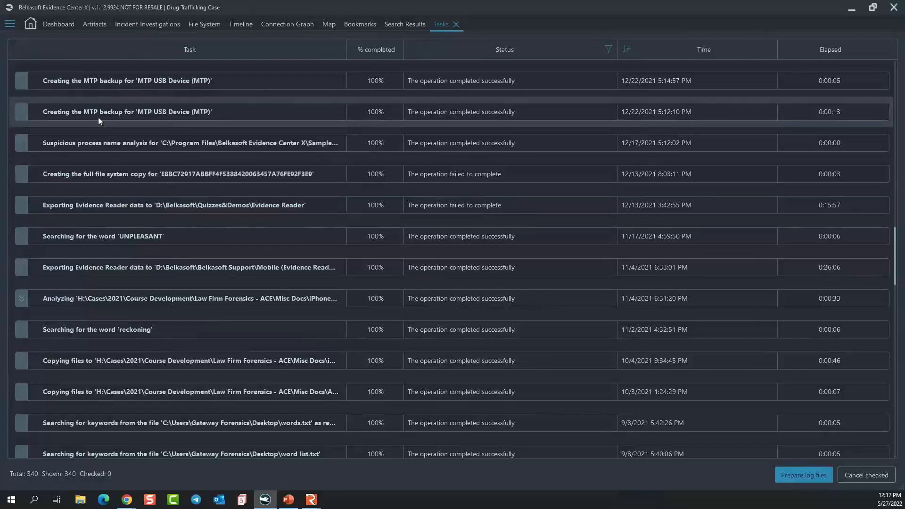
{"action": "left_click", "coordinate": [455, 25]}
Step: Look through the dashboard's application types and artifact categories and open the Geolocation data artifacts
{"action": "mouse_move", "coordinate": [709, 311]}
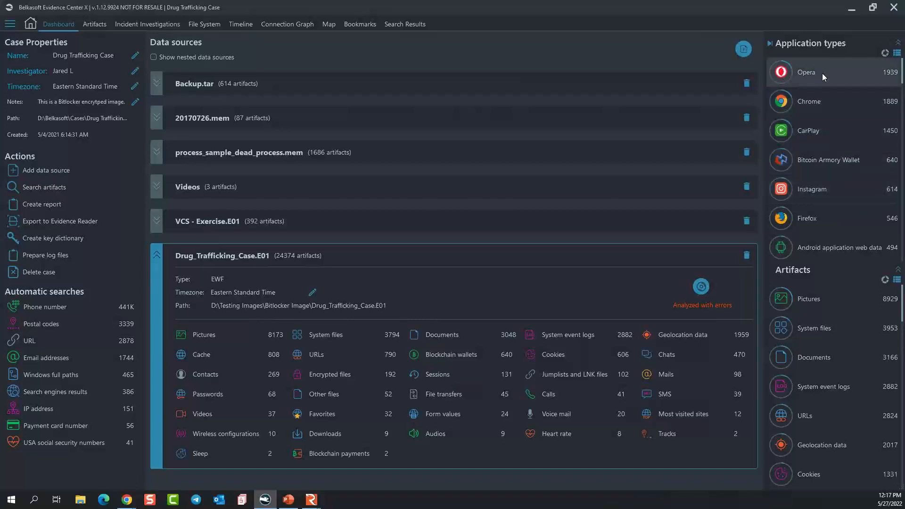
{"action": "scroll", "coordinate": [822, 72], "scroll_direction": "down", "scroll_amount": 15}
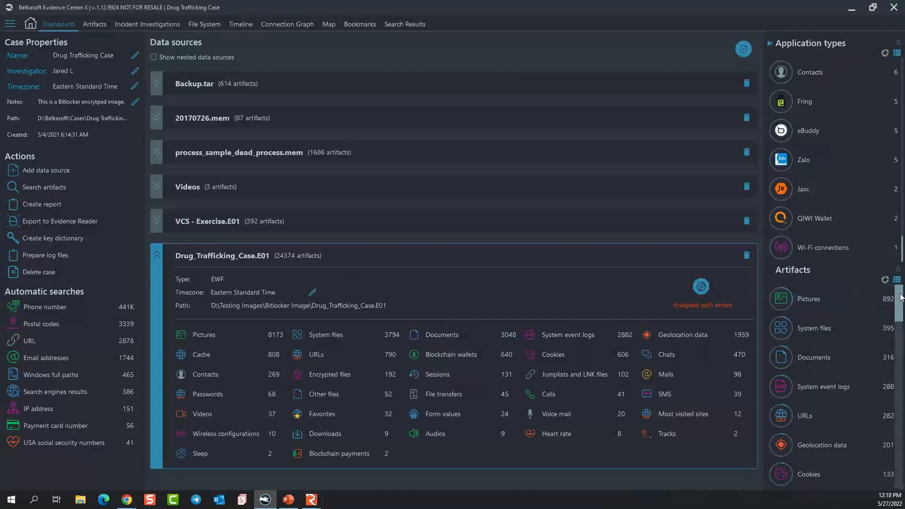
{"action": "scroll", "coordinate": [874, 387], "scroll_direction": "down", "scroll_amount": 2}
{"action": "scroll", "coordinate": [837, 418], "scroll_direction": "down", "scroll_amount": 10}
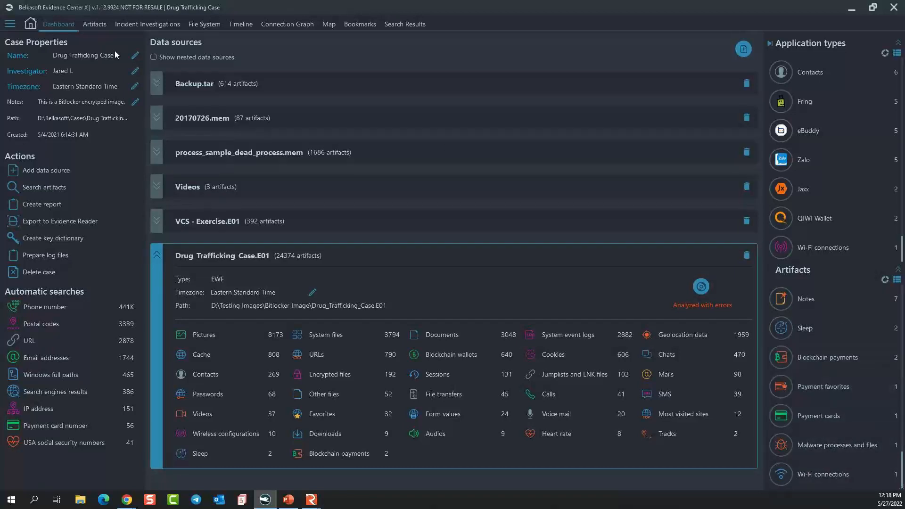
{"action": "scroll", "coordinate": [798, 329], "scroll_direction": "up", "scroll_amount": 5}
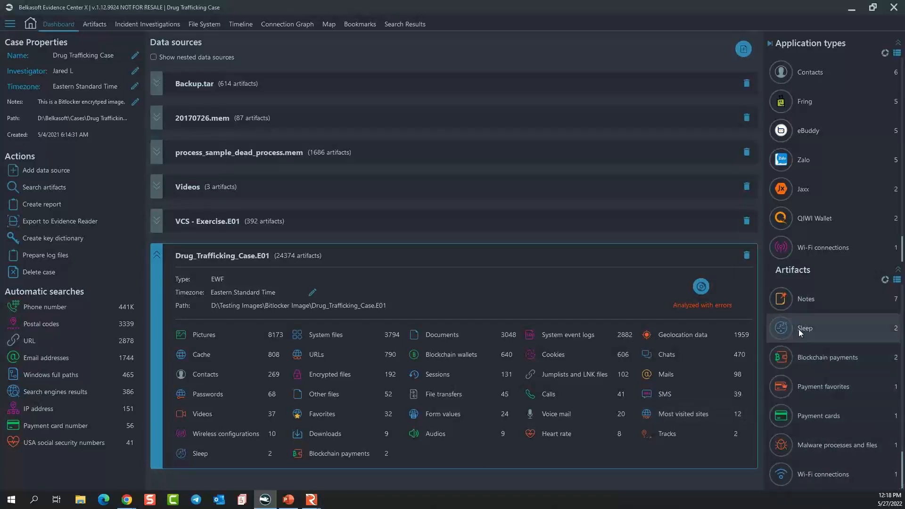
{"action": "scroll", "coordinate": [829, 379], "scroll_direction": "up", "scroll_amount": 5}
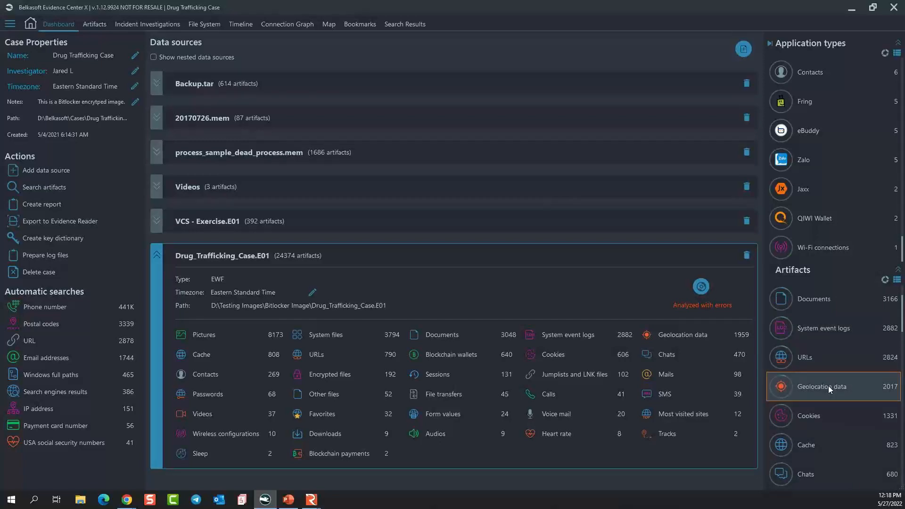
{"action": "left_click", "coordinate": [829, 387]}
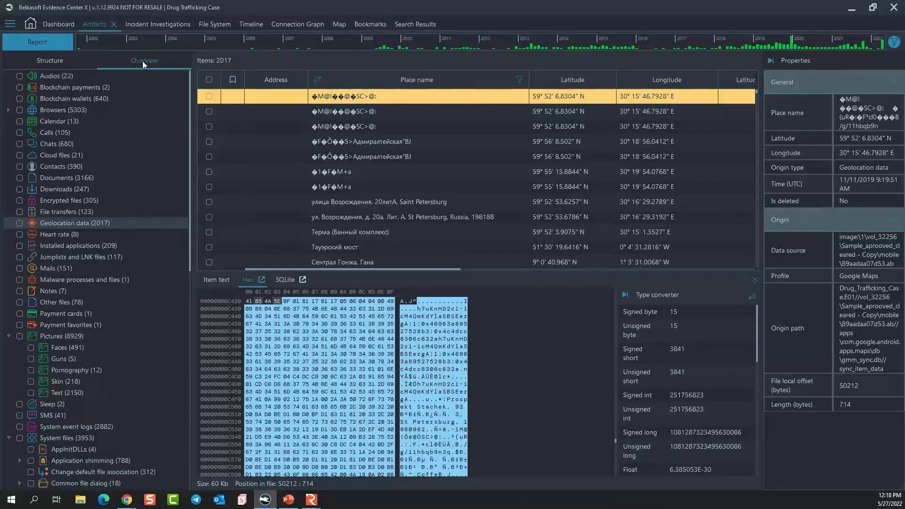
Step: Return to the dashboard, show the nested data sources and collapse the nested 89aadaa07d53.ab source
{"action": "left_click", "coordinate": [55, 22]}
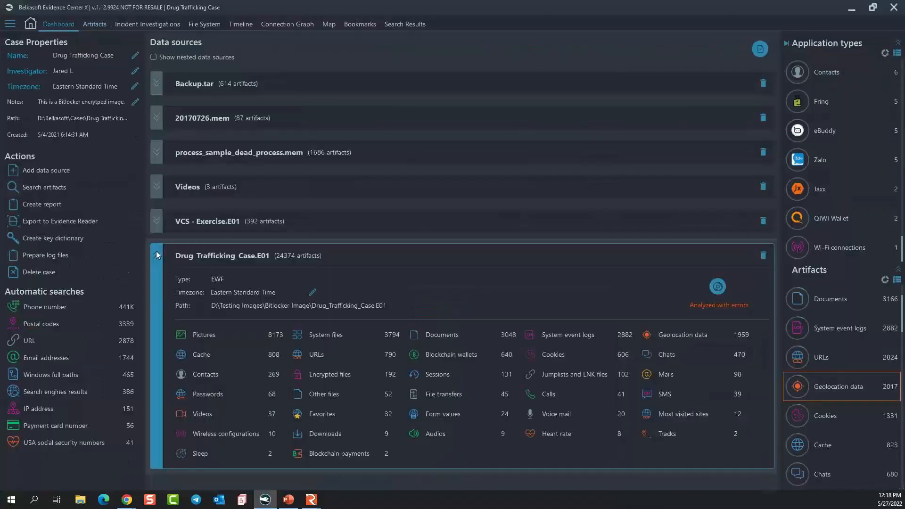
{"action": "left_click", "coordinate": [154, 57]}
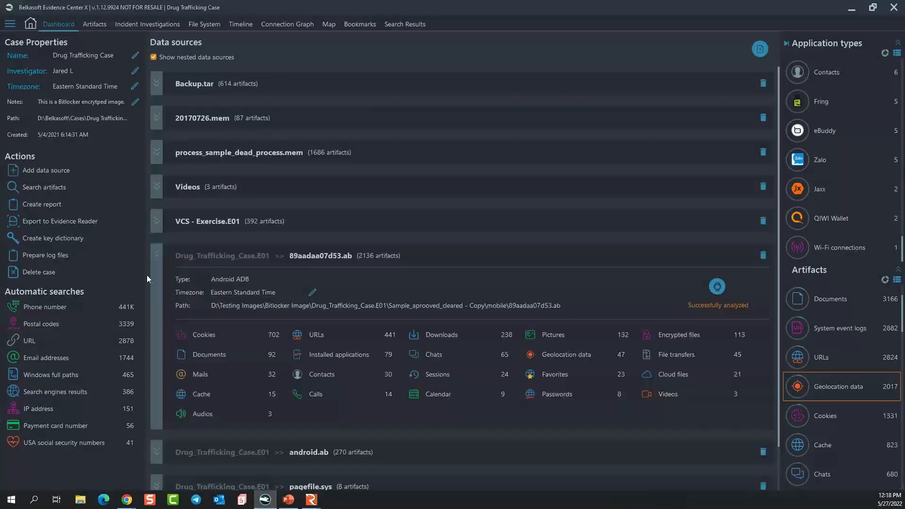
{"action": "left_click", "coordinate": [157, 253]}
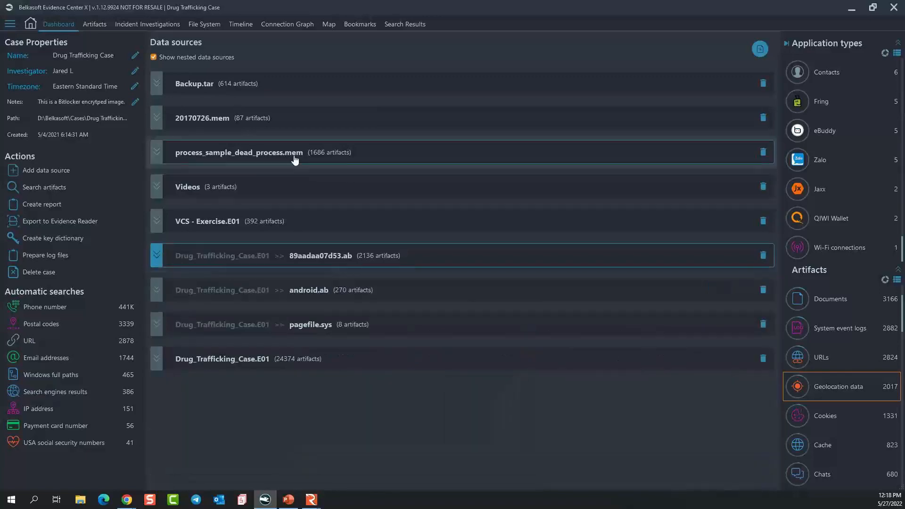
Step: Show the artifacts by structure, collapse Backup.tar and expand Drug_Trafficking_Case.E01
{"action": "left_click", "coordinate": [100, 21]}
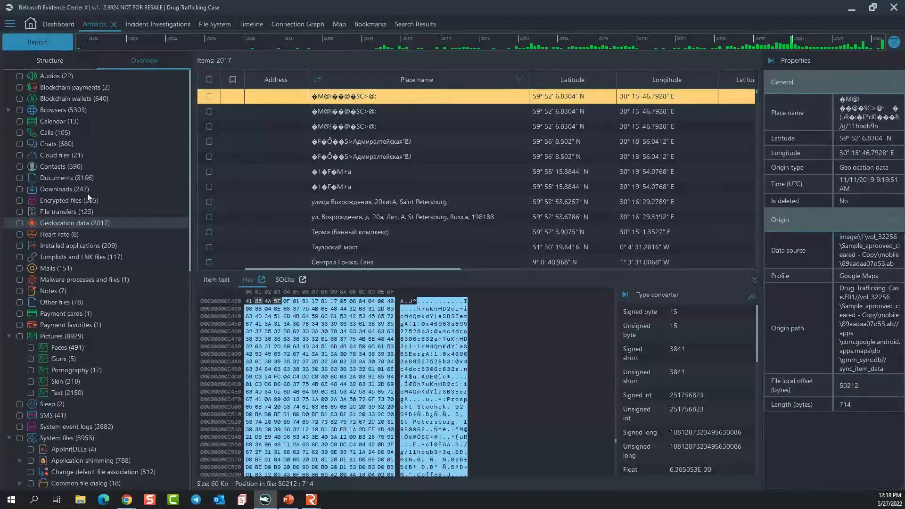
{"action": "left_click", "coordinate": [57, 59]}
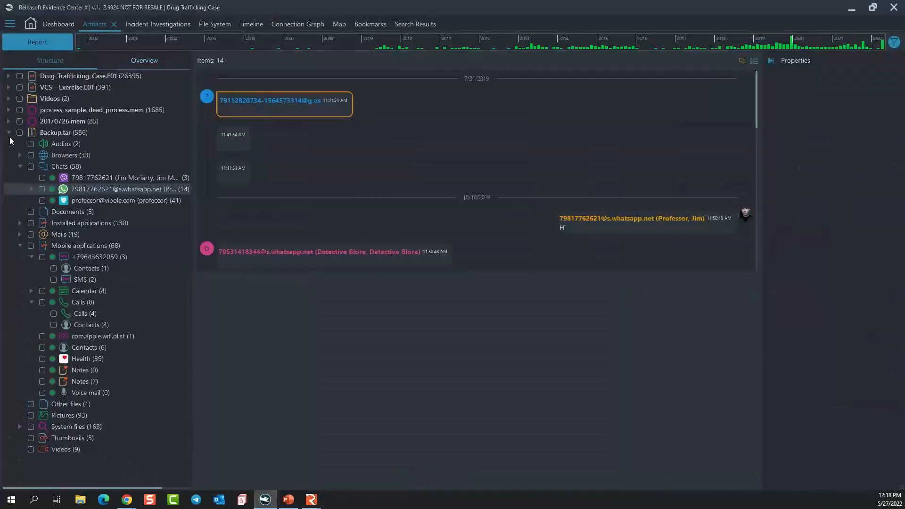
{"action": "left_click", "coordinate": [9, 132]}
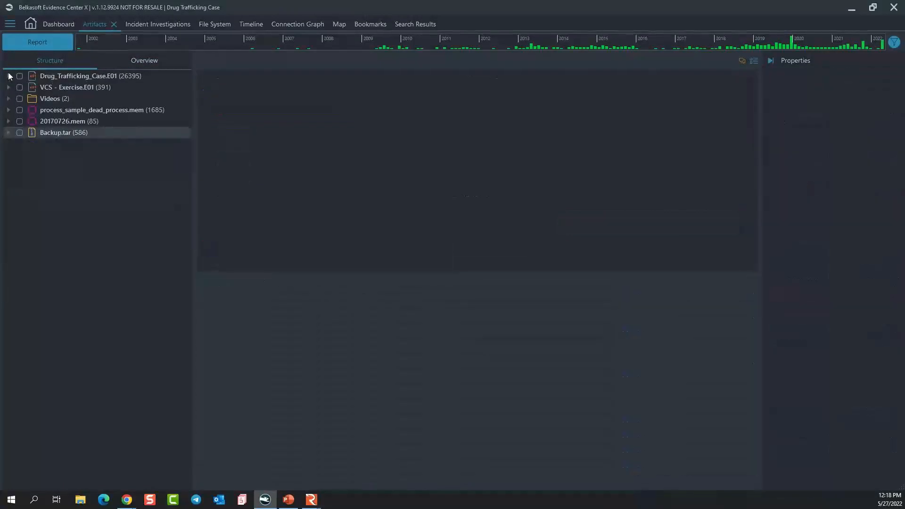
{"action": "left_click", "coordinate": [9, 76]}
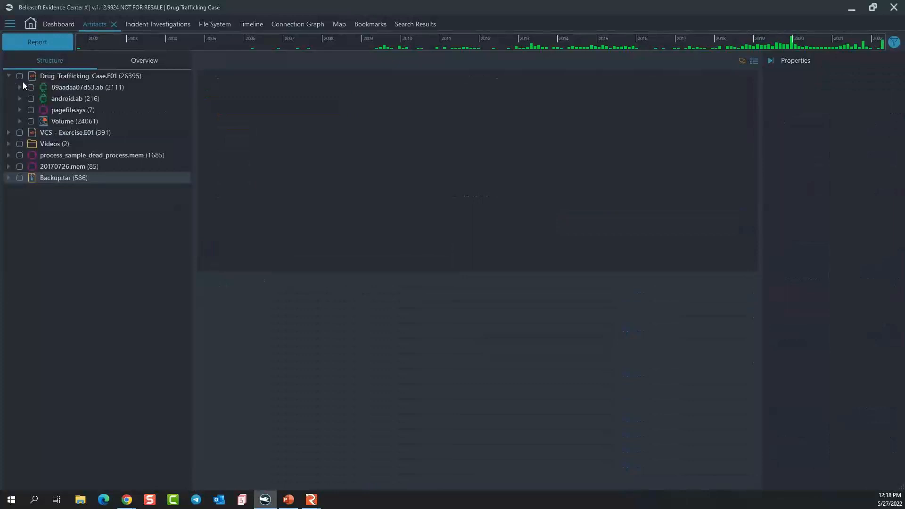
Step: Expand the volume down to the NTFS partition's chats and open the first belkasofttest Skype profile
{"action": "left_click", "coordinate": [20, 121]}
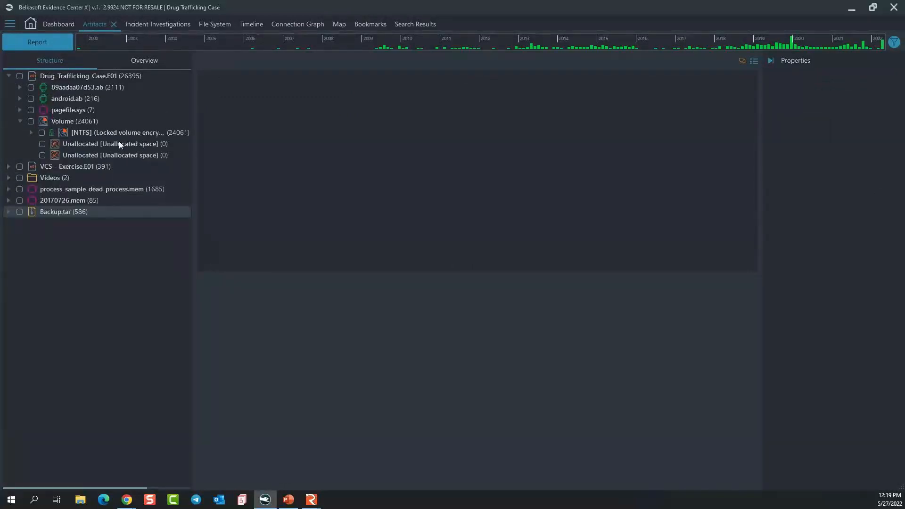
{"action": "left_click", "coordinate": [31, 132]}
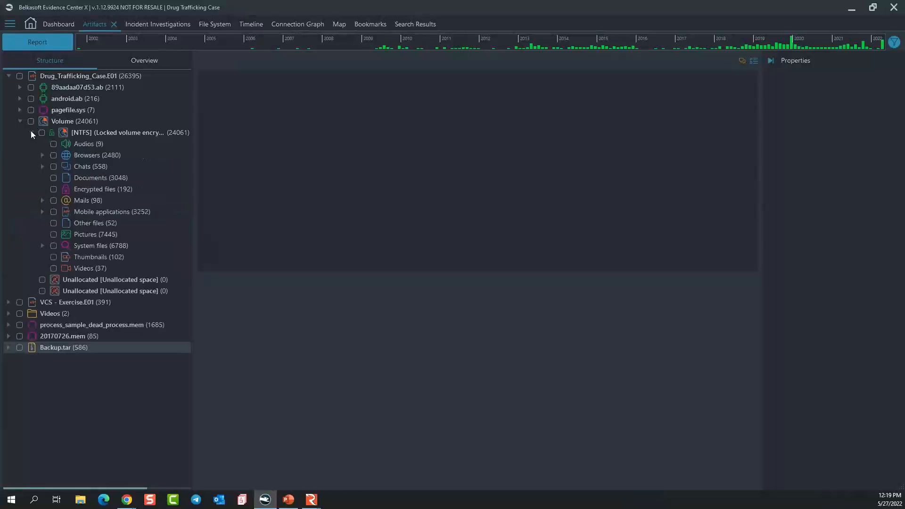
{"action": "left_click", "coordinate": [42, 167]}
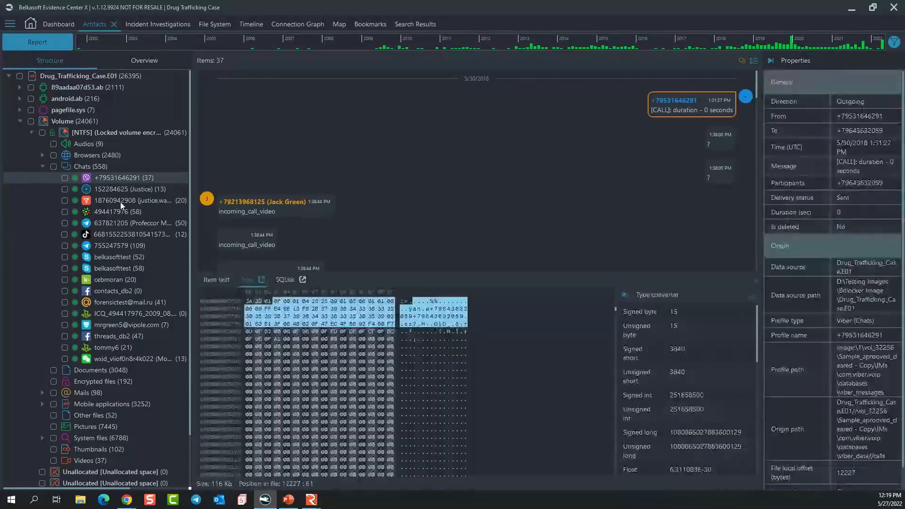
{"action": "left_click", "coordinate": [123, 254]}
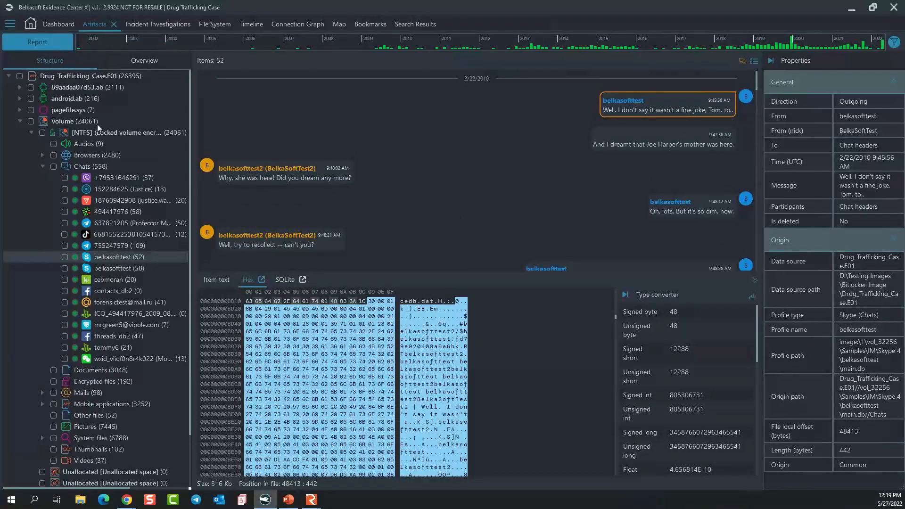
Step: Examine the filter criteria available for the Skype chat, including Is deleted, and close them without applying a filter
{"action": "right_click", "coordinate": [455, 184]}
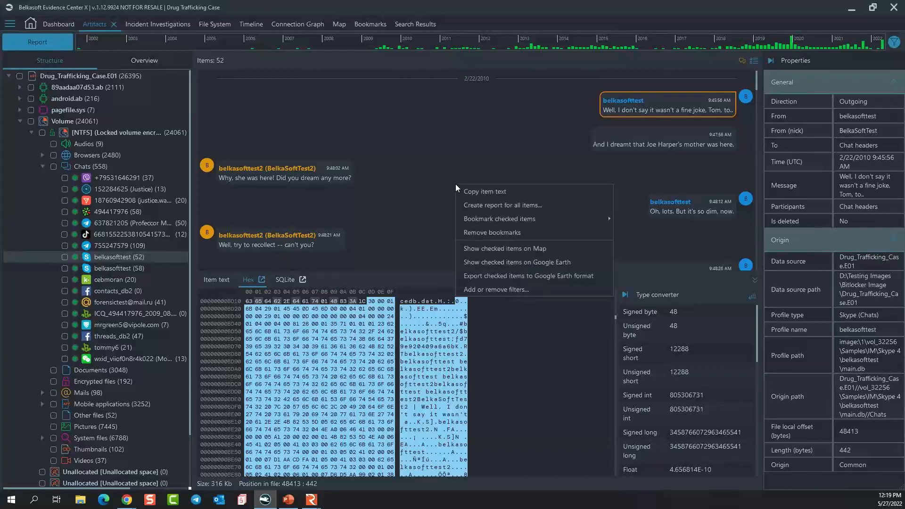
{"action": "left_click", "coordinate": [496, 290]}
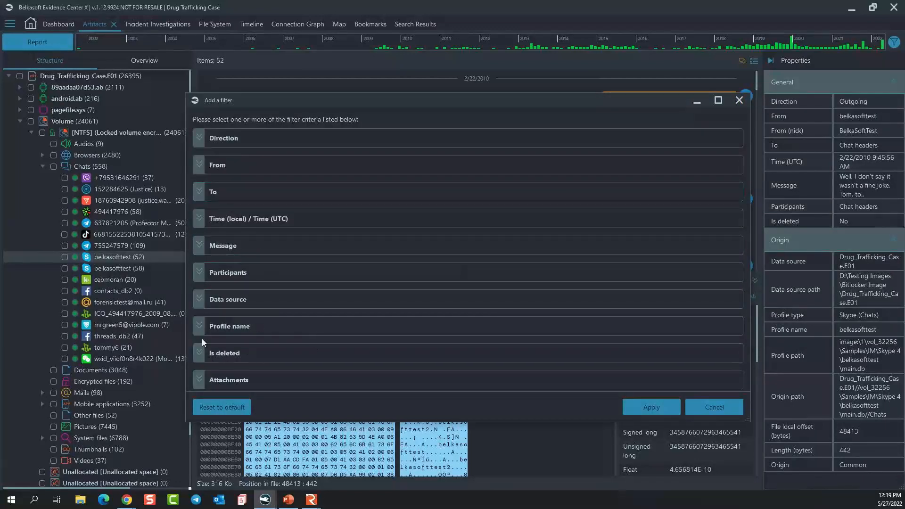
{"action": "left_click", "coordinate": [200, 352]}
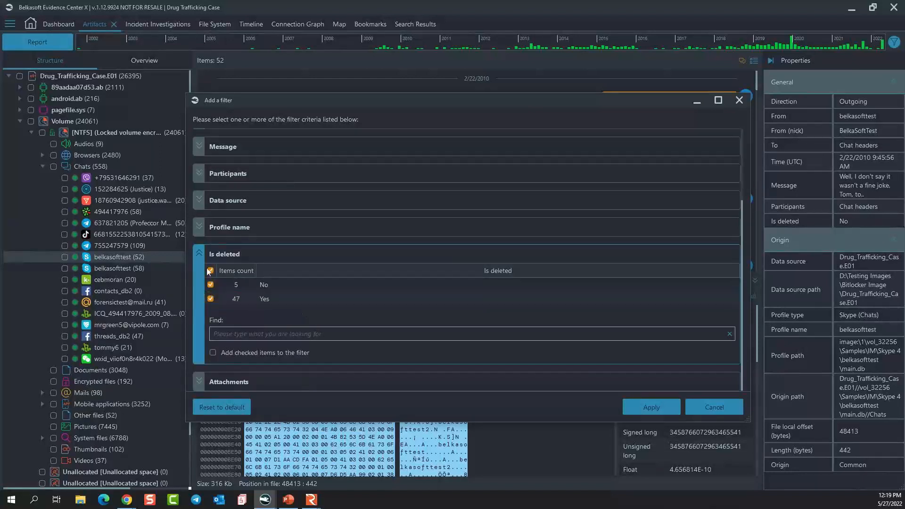
{"action": "left_click", "coordinate": [201, 255]}
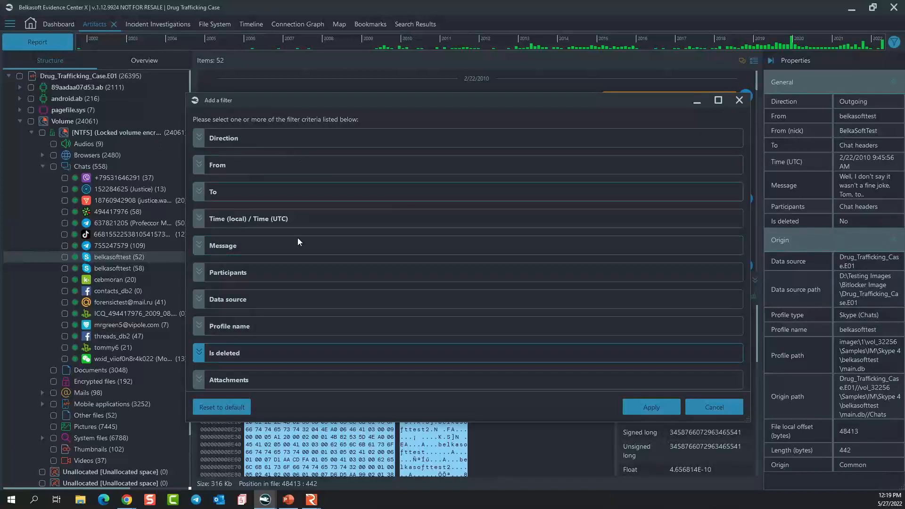
{"action": "left_click", "coordinate": [741, 98]}
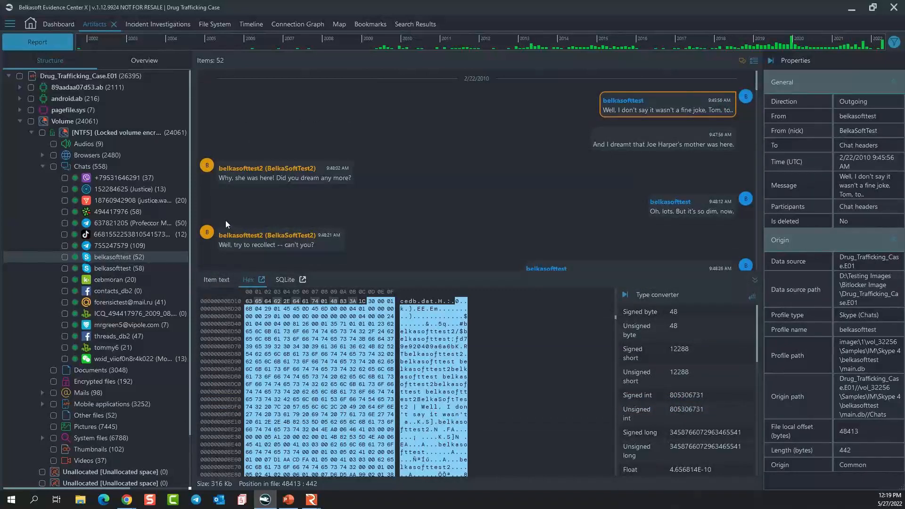
Step: Show the contacts of the first belkasofttest Skype profile, expand them and open the belkasofttest2 conversation
{"action": "right_click", "coordinate": [130, 257]}
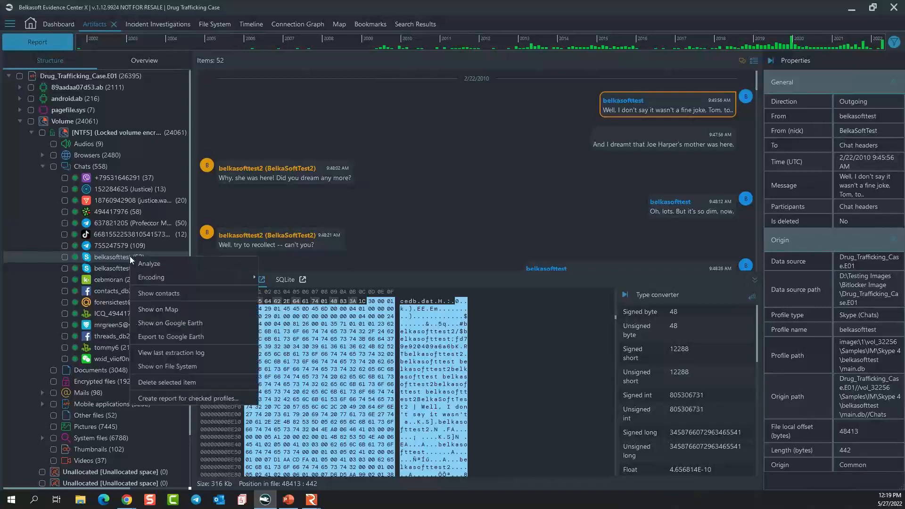
{"action": "left_click", "coordinate": [148, 292]}
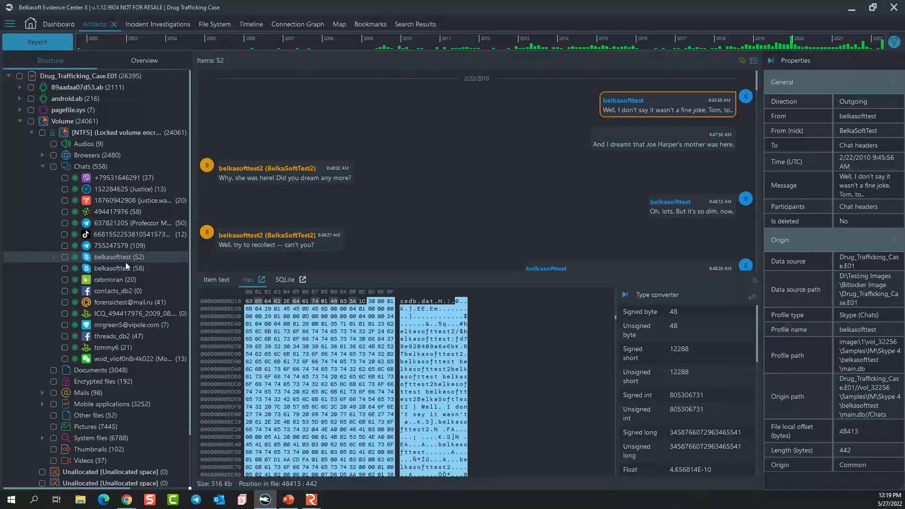
{"action": "left_click", "coordinate": [53, 257]}
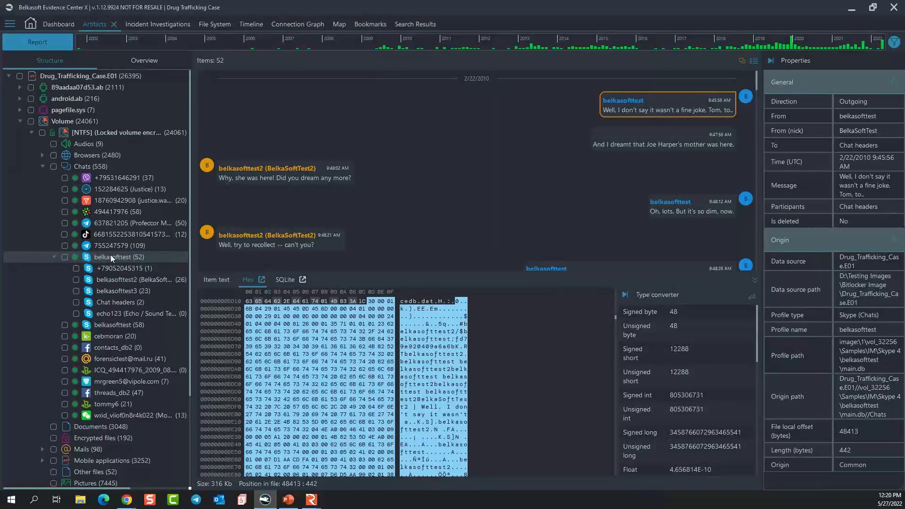
{"action": "left_click", "coordinate": [119, 279]}
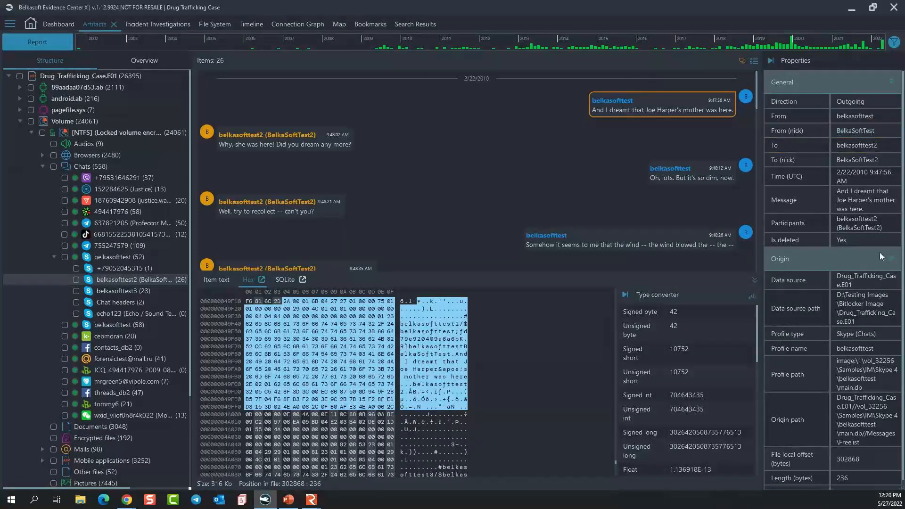
Step: Review the properties and item text of several messages in the belkasofttest2 conversation
{"action": "scroll", "coordinate": [820, 245], "scroll_direction": "down", "scroll_amount": 1}
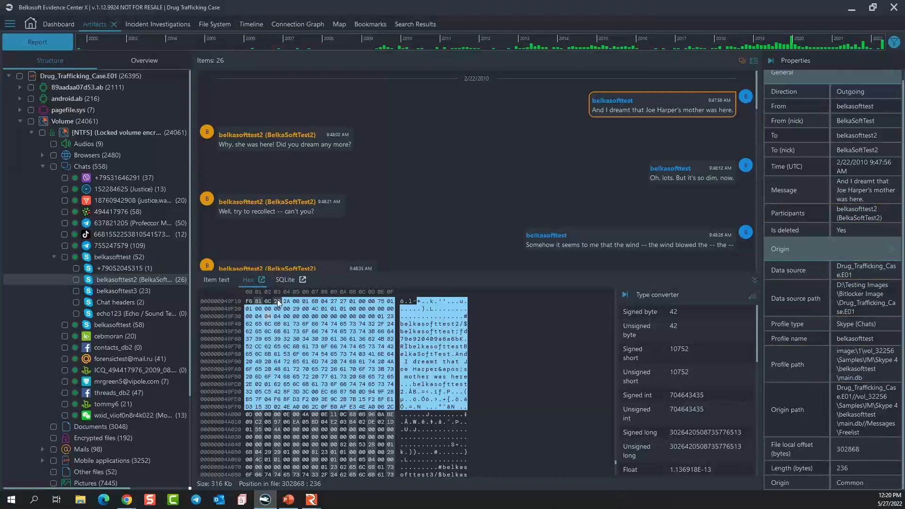
{"action": "left_click", "coordinate": [209, 279]}
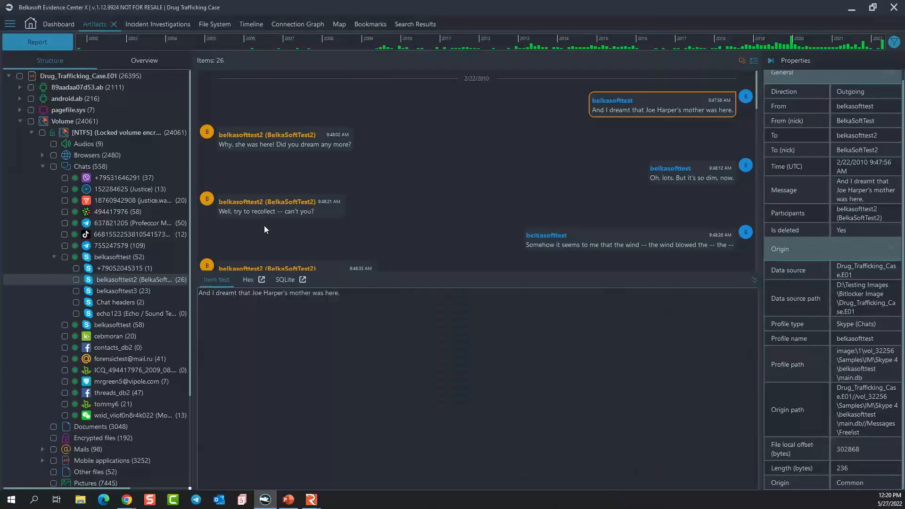
{"action": "left_click", "coordinate": [267, 211]}
{"action": "left_click", "coordinate": [589, 242]}
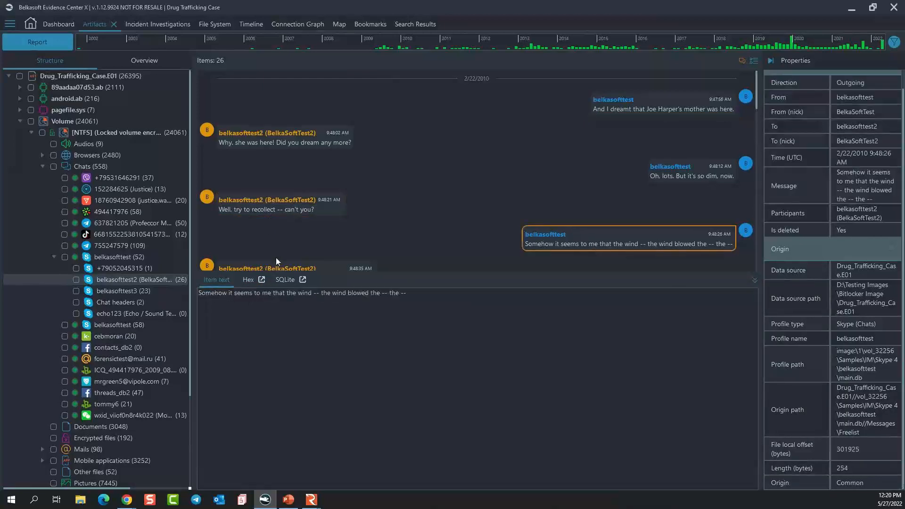
{"action": "left_click", "coordinate": [264, 264]}
Step: Open the hex data of the "Try harder, Tom!" message in the separate Hex Viewer and check its search options without searching
{"action": "left_click", "coordinate": [244, 281]}
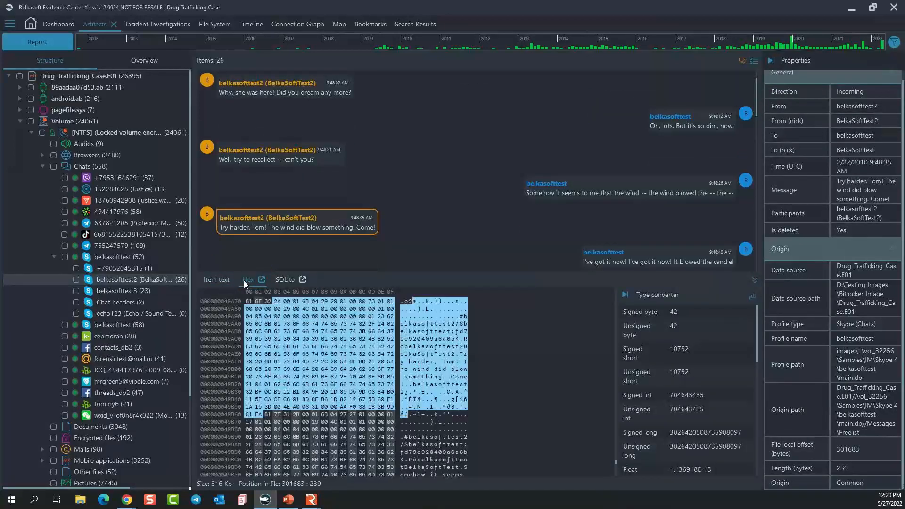
{"action": "left_click", "coordinate": [261, 279]}
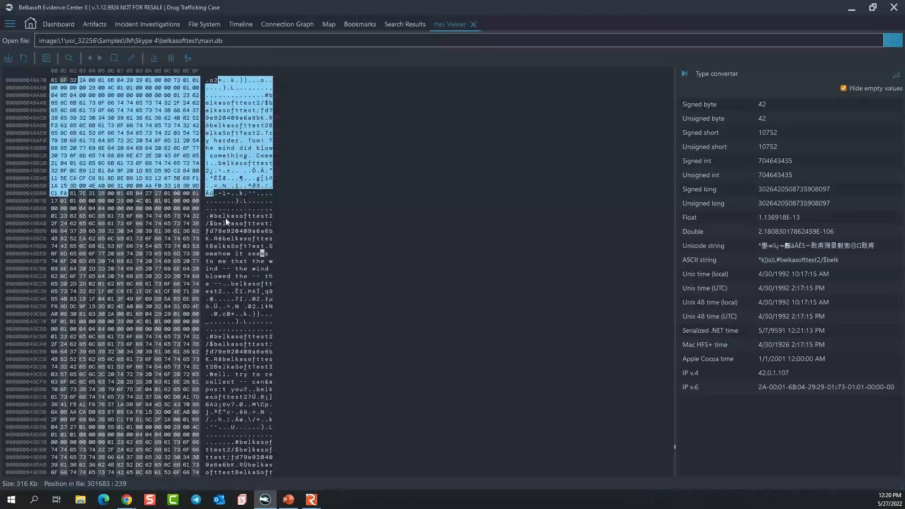
{"action": "left_click", "coordinate": [69, 58]}
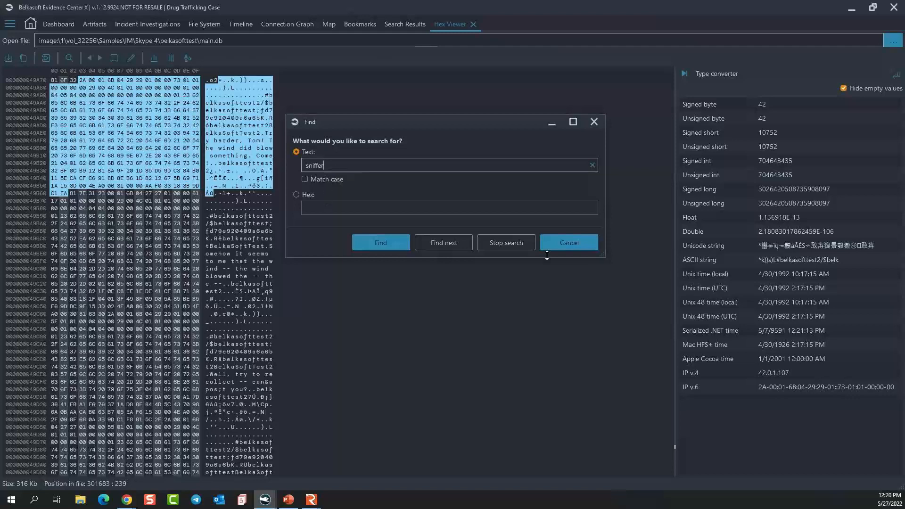
{"action": "left_click", "coordinate": [549, 242]}
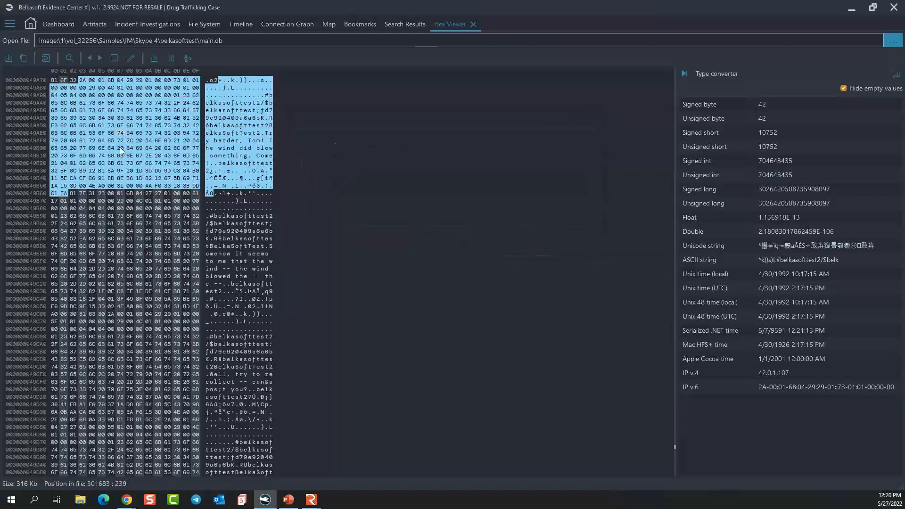
Step: Bookmark two byte ranges in main.db: 45 bytes starting at position 301827 and 36 bytes starting at position 35370
{"action": "left_click", "coordinate": [130, 208]}
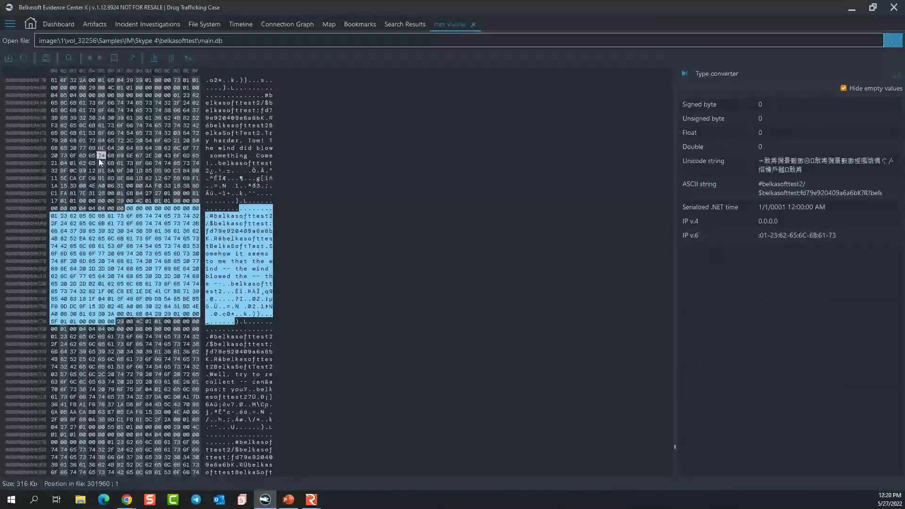
{"action": "left_click_drag", "start_coordinate": [220, 148], "coordinate": [273, 161]}
{"action": "left_click", "coordinate": [131, 58]}
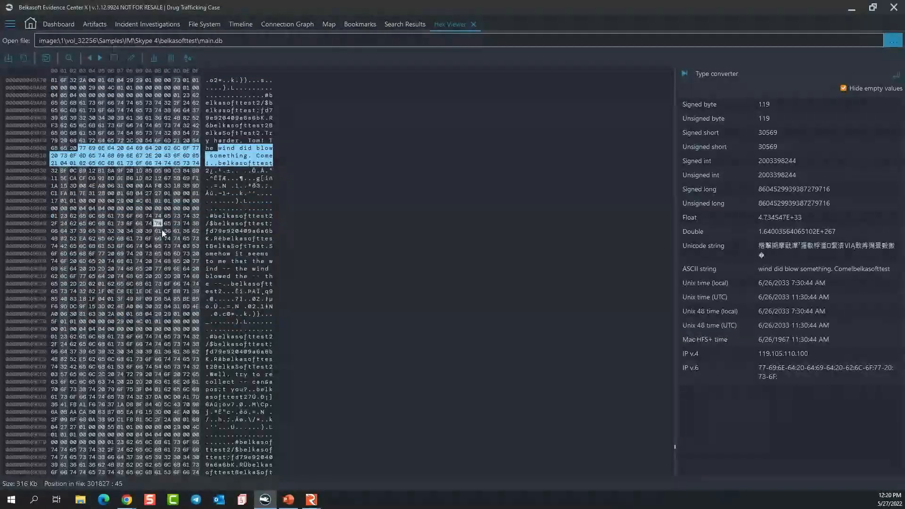
{"action": "left_click", "coordinate": [177, 215]}
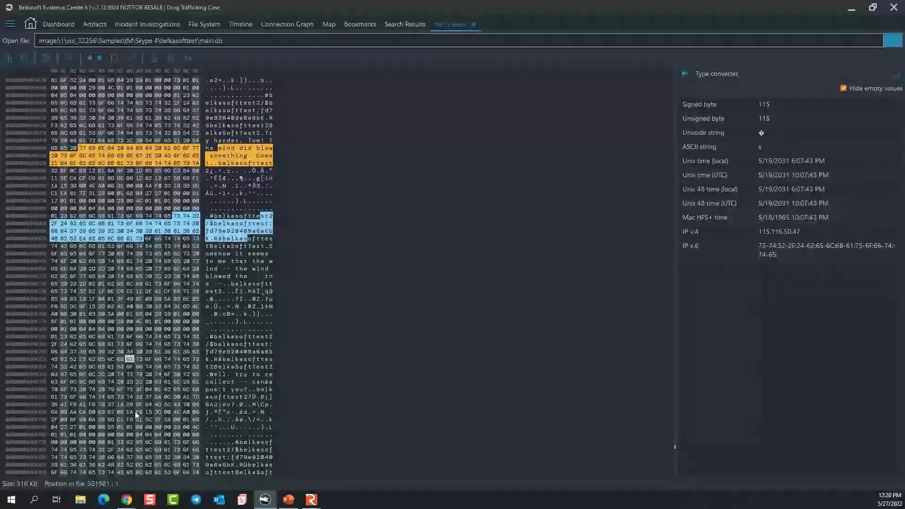
{"action": "left_click_drag", "start_coordinate": [673, 445], "coordinate": [673, 112]}
{"action": "left_click_drag", "start_coordinate": [148, 141], "coordinate": [176, 157]}
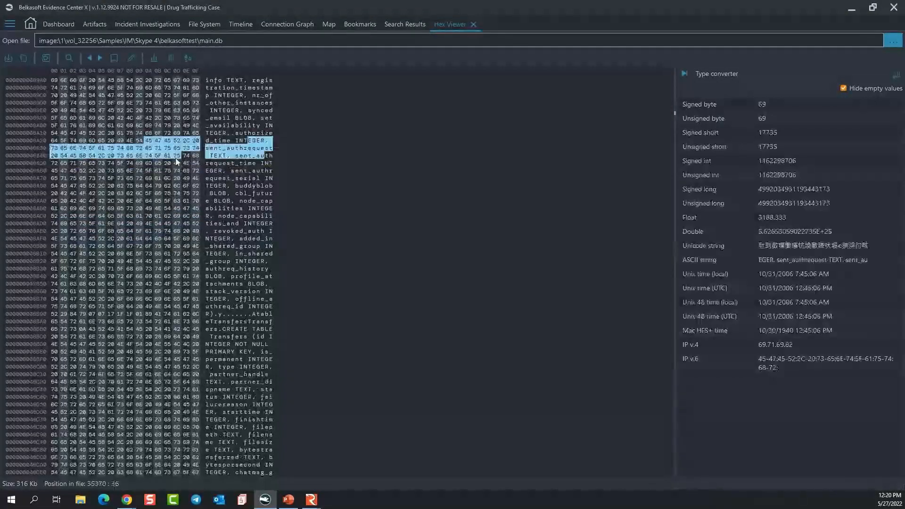
Step: Edit the hex bookmark at start position 35370 and give it the description "important because"
{"action": "left_click", "coordinate": [134, 56]}
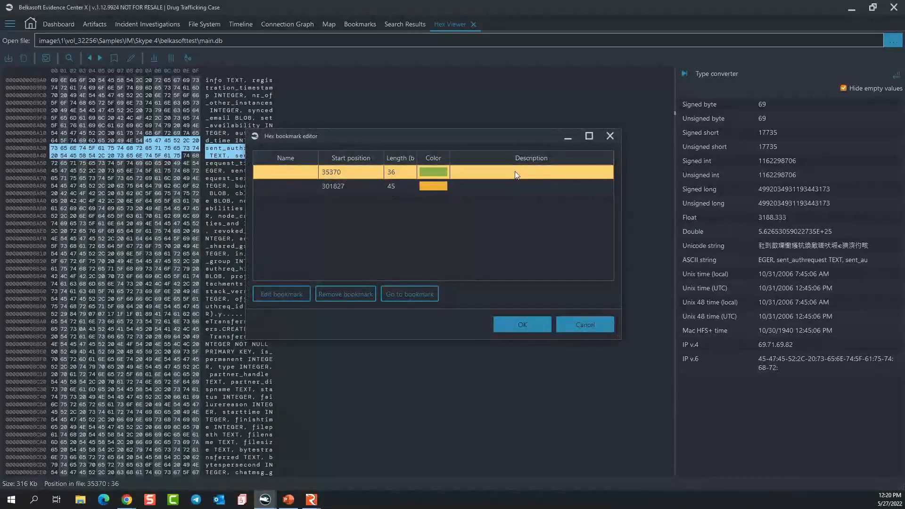
{"action": "left_click", "coordinate": [281, 294]}
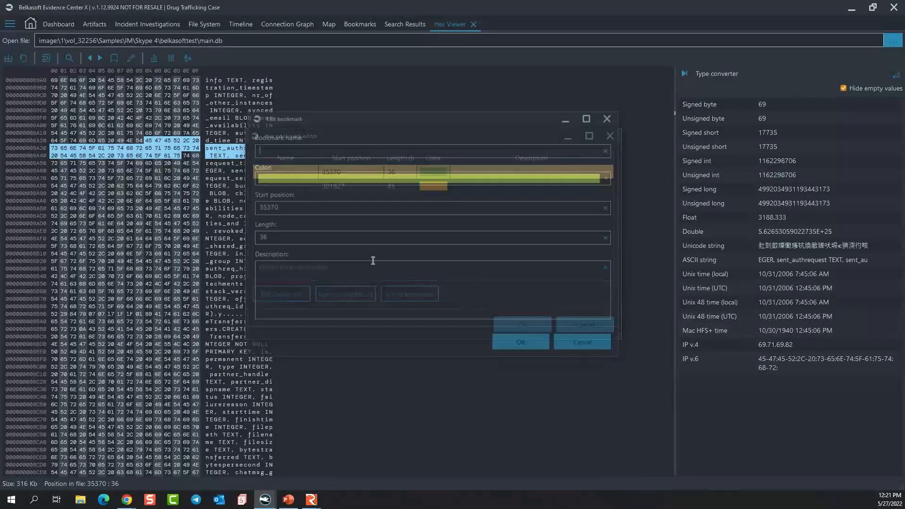
{"action": "left_click", "coordinate": [307, 265]}
{"action": "type", "text": "import"}
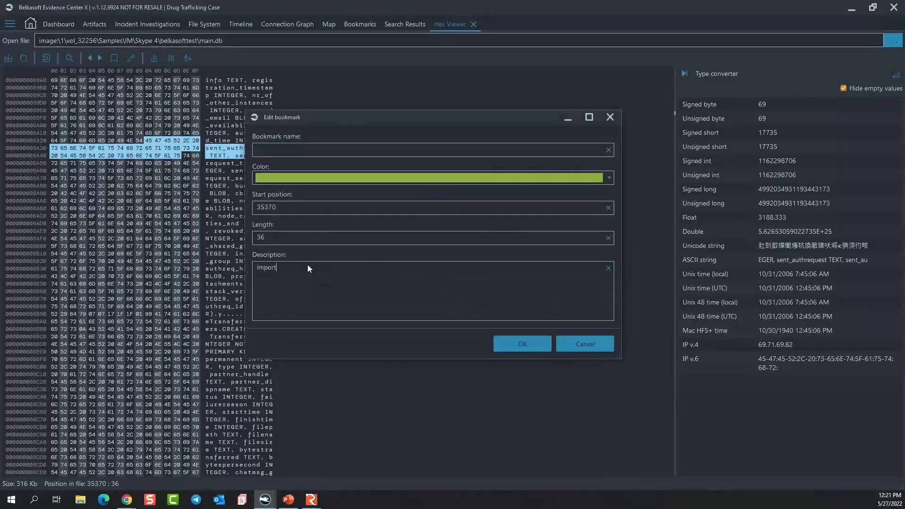
{"action": "type", "text": "ant because"}
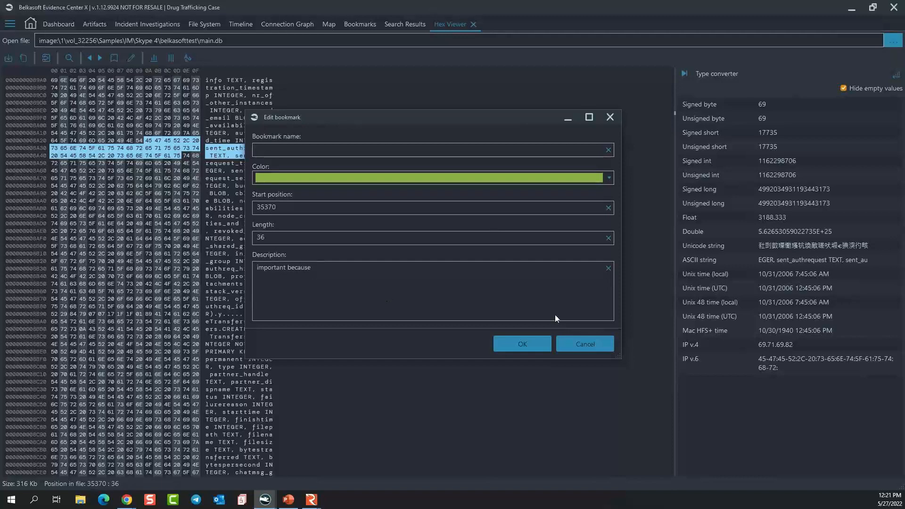
{"action": "left_click", "coordinate": [528, 344]}
Step: Go to the hex bookmark at start position 301827 and close the separate Hex Viewer
{"action": "left_click", "coordinate": [467, 185]}
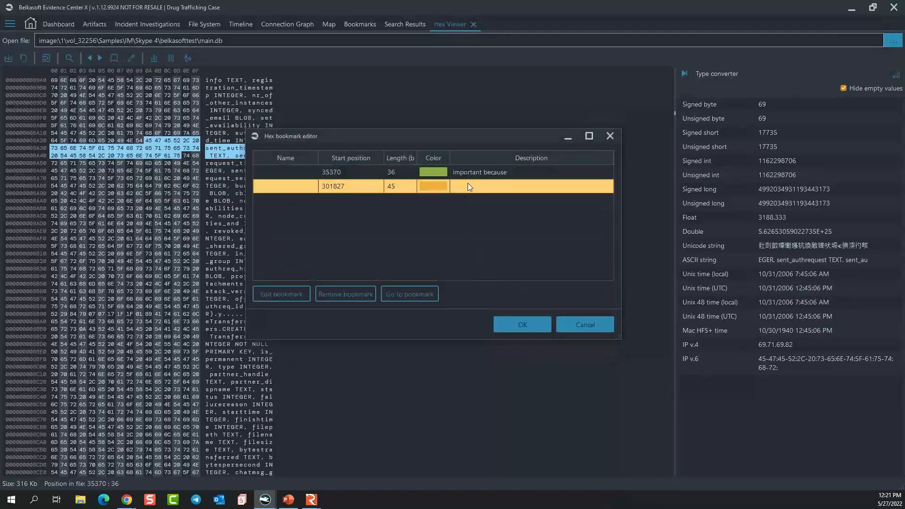
{"action": "left_click", "coordinate": [428, 296]}
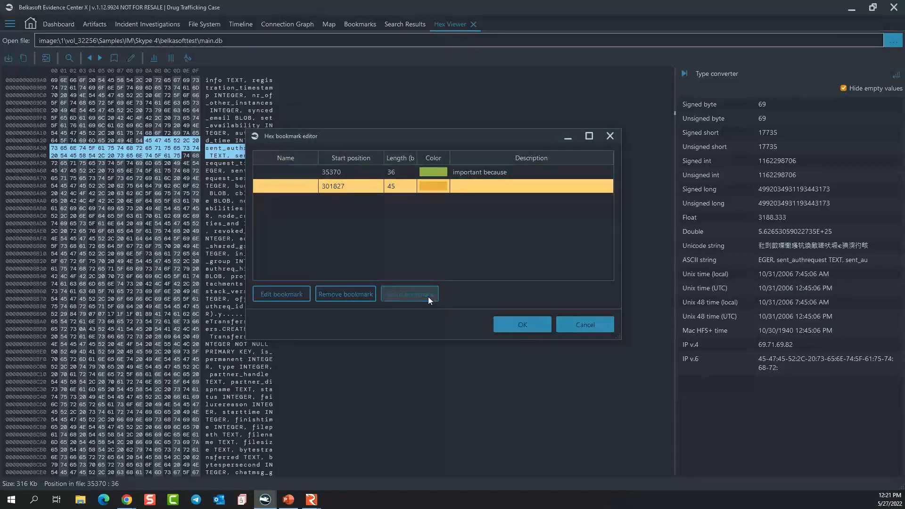
{"action": "left_click", "coordinate": [214, 131]}
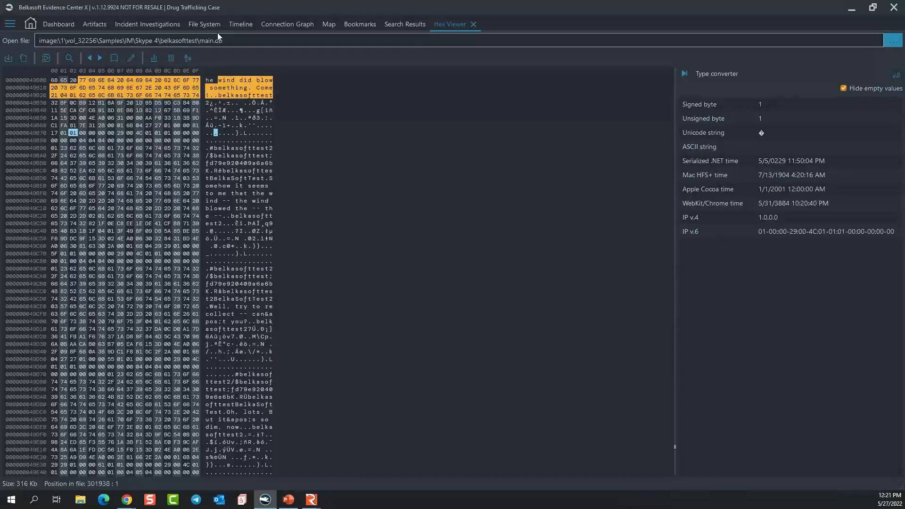
{"action": "left_click", "coordinate": [473, 24]}
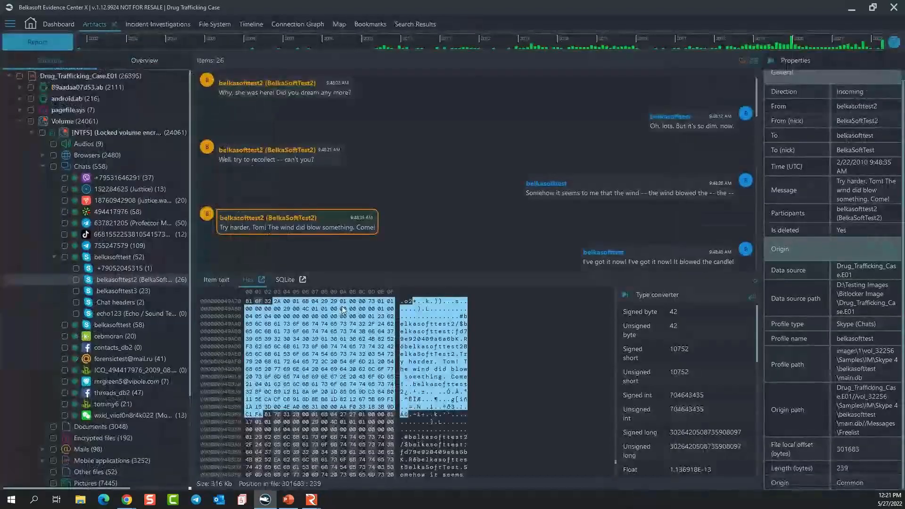
Step: Open the selected message's database in the separate SQLite Viewer, review the Messages table's data and structure, and close the viewer
{"action": "left_click", "coordinate": [301, 280]}
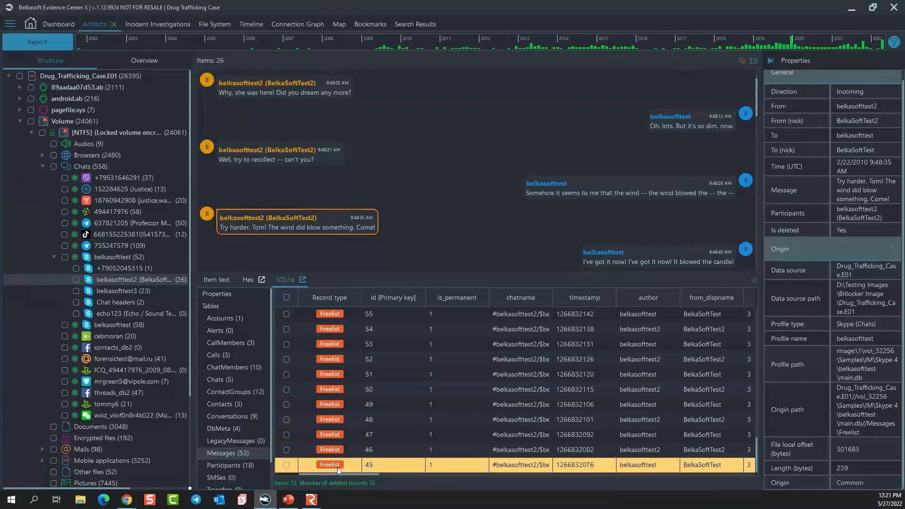
{"action": "left_click", "coordinate": [302, 279]}
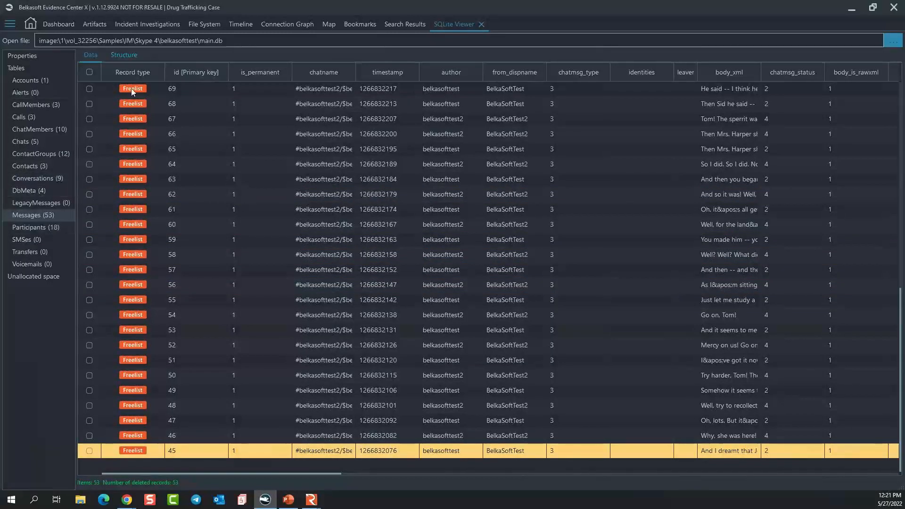
{"action": "left_click", "coordinate": [125, 55]}
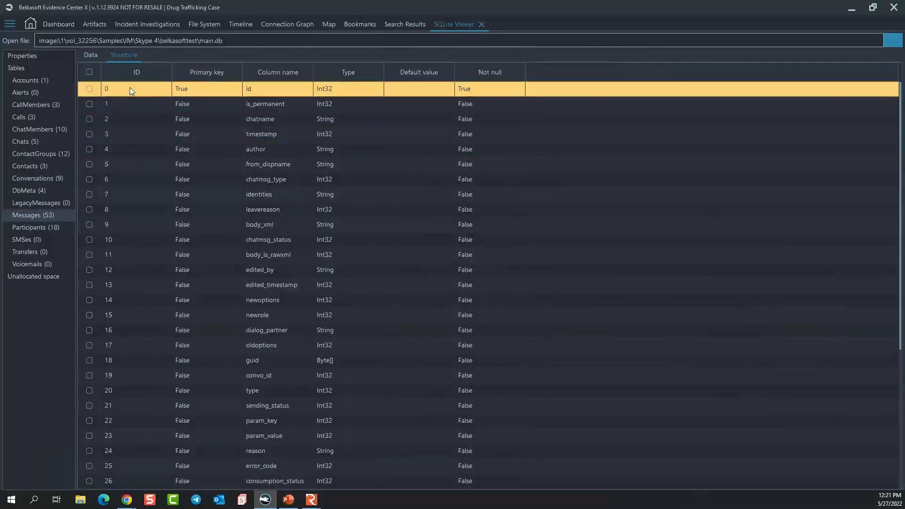
{"action": "left_click", "coordinate": [90, 54]}
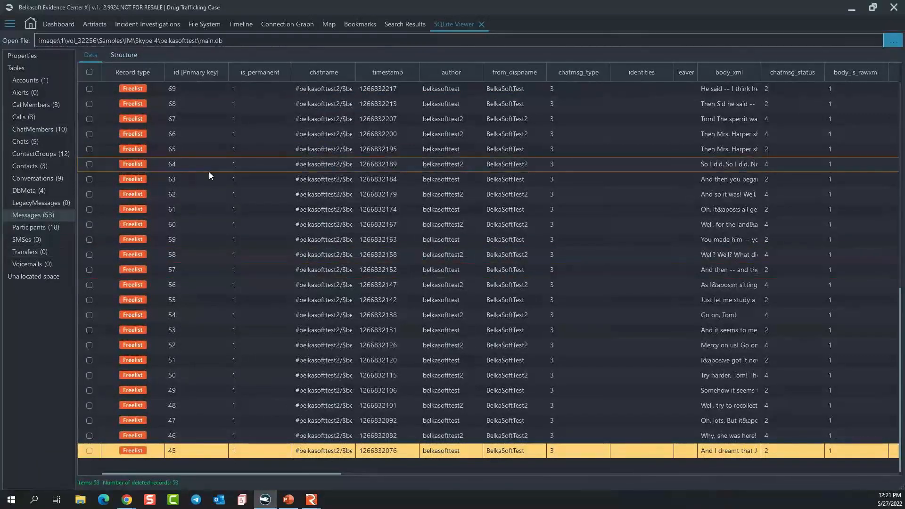
{"action": "left_click", "coordinate": [480, 24]}
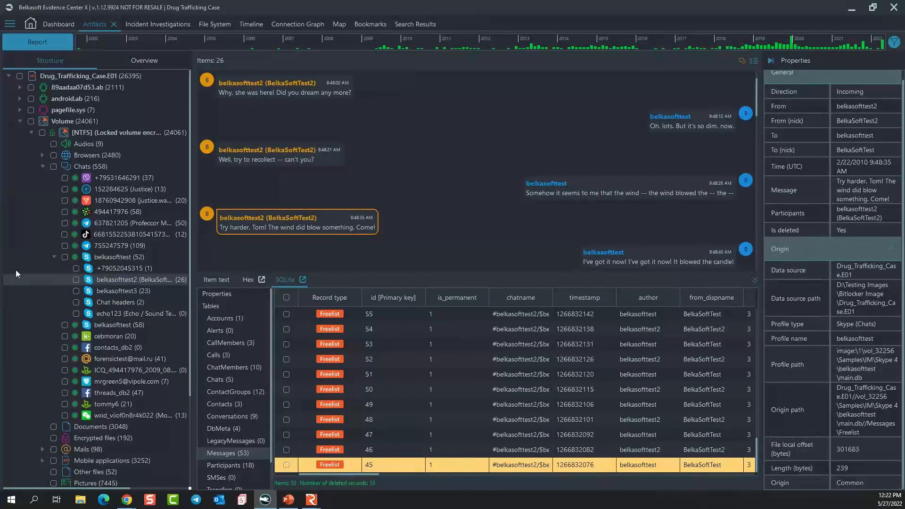
Step: Examine the artifact categories in the case overview, including Connected USB devices and the other System files groups
{"action": "left_click", "coordinate": [18, 120]}
{"action": "left_click", "coordinate": [116, 66]}
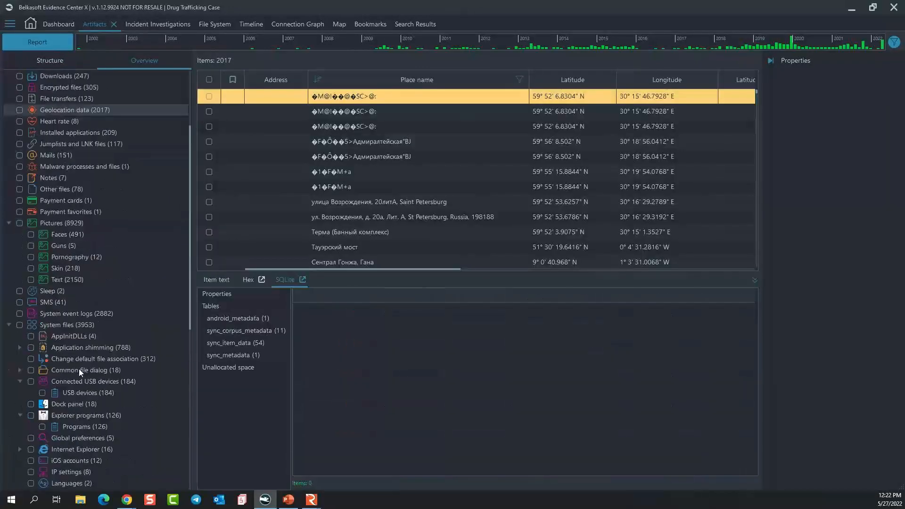
{"action": "scroll", "coordinate": [79, 370], "scroll_direction": "down", "scroll_amount": 6}
{"action": "scroll", "coordinate": [67, 302], "scroll_direction": "down", "scroll_amount": 2}
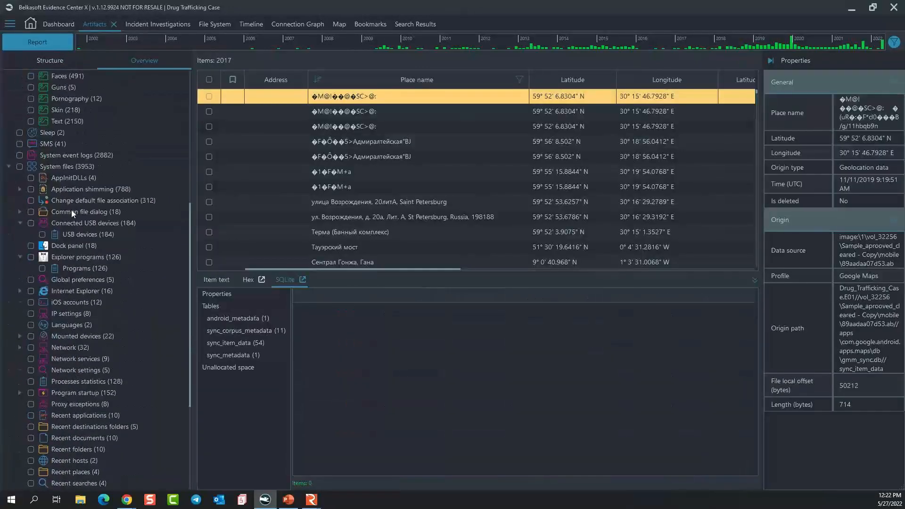
{"action": "left_click", "coordinate": [98, 222]}
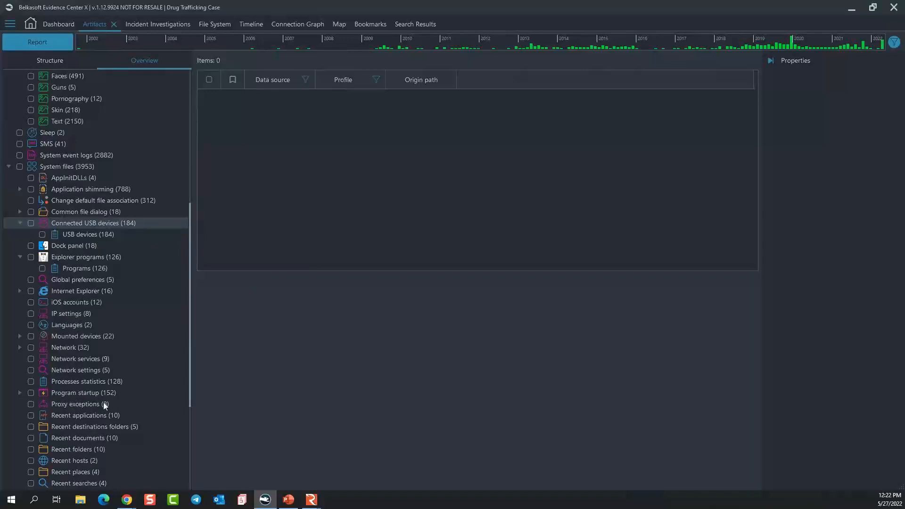
{"action": "scroll", "coordinate": [103, 401], "scroll_direction": "down", "scroll_amount": 5}
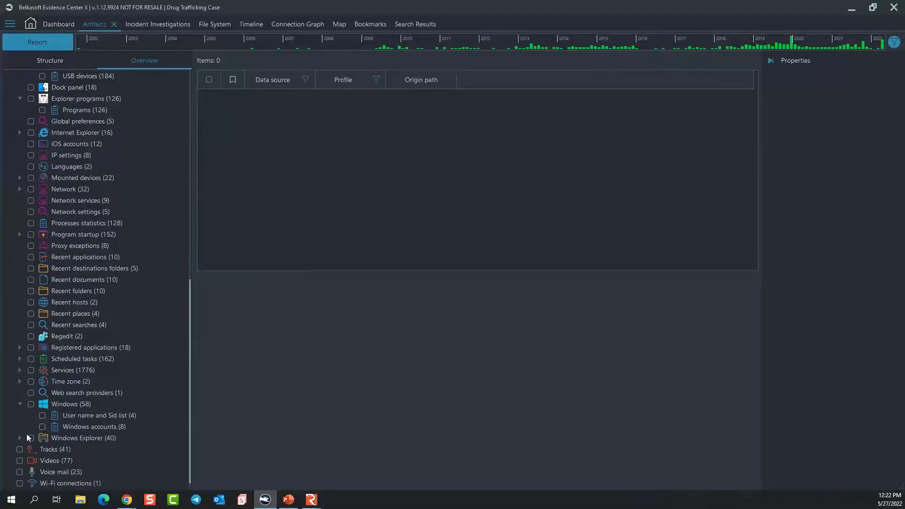
{"action": "scroll", "coordinate": [75, 434], "scroll_direction": "up", "scroll_amount": 6}
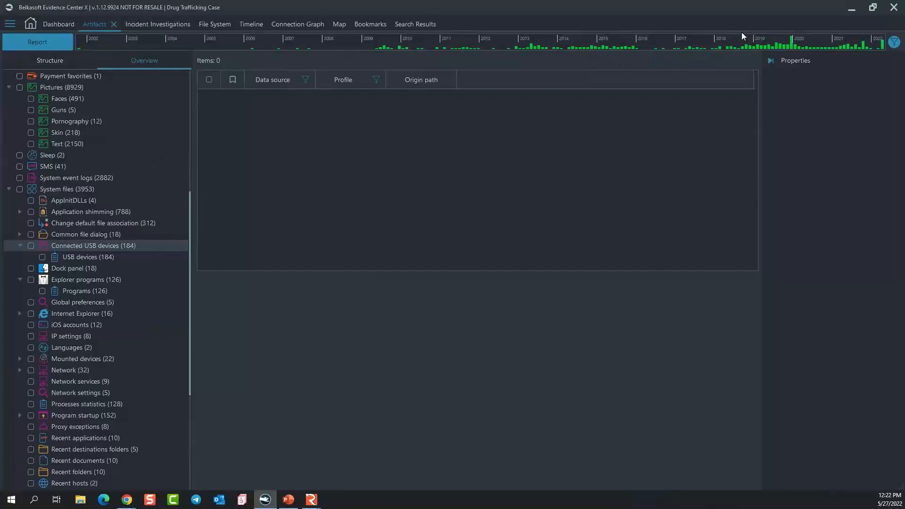
Step: Limit the artifacts to 2019 on the timeline, clear that filter, and check the global Date range criteria without applying them
{"action": "left_click", "coordinate": [753, 42]}
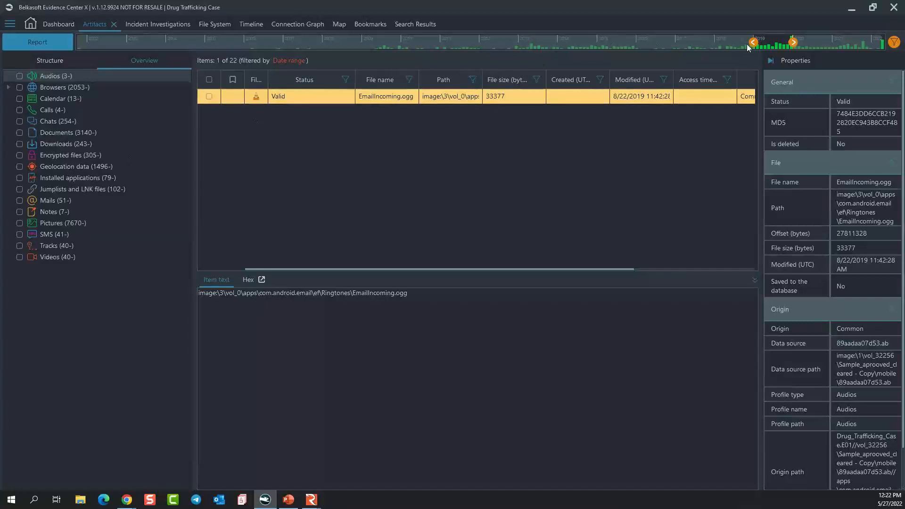
{"action": "left_click", "coordinate": [703, 41]}
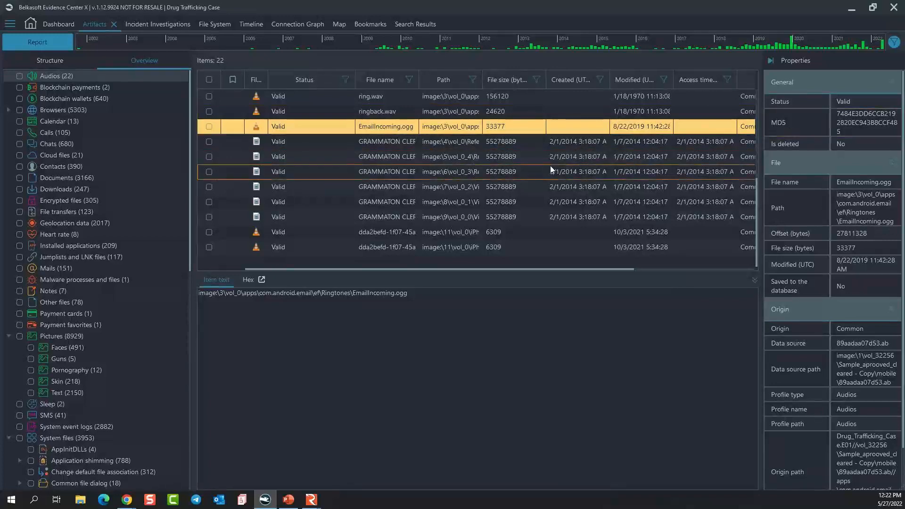
{"action": "left_click", "coordinate": [892, 43]}
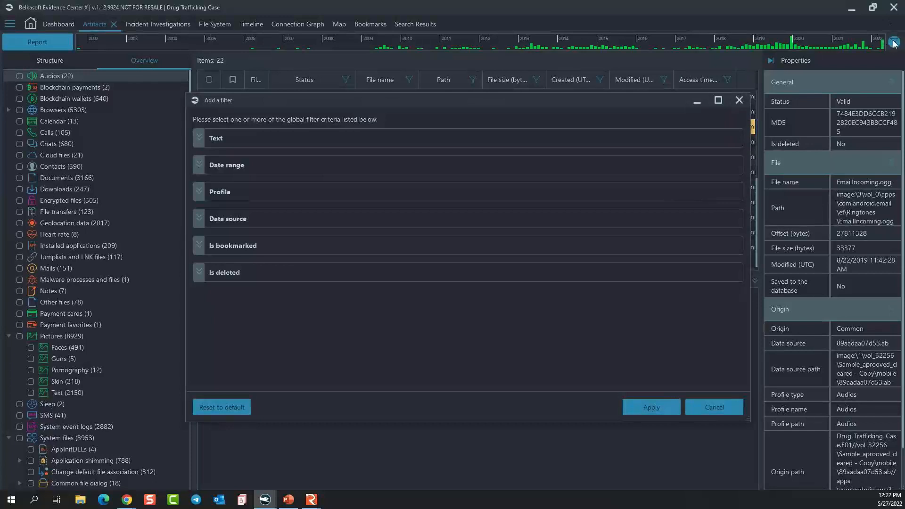
{"action": "left_click", "coordinate": [200, 165]}
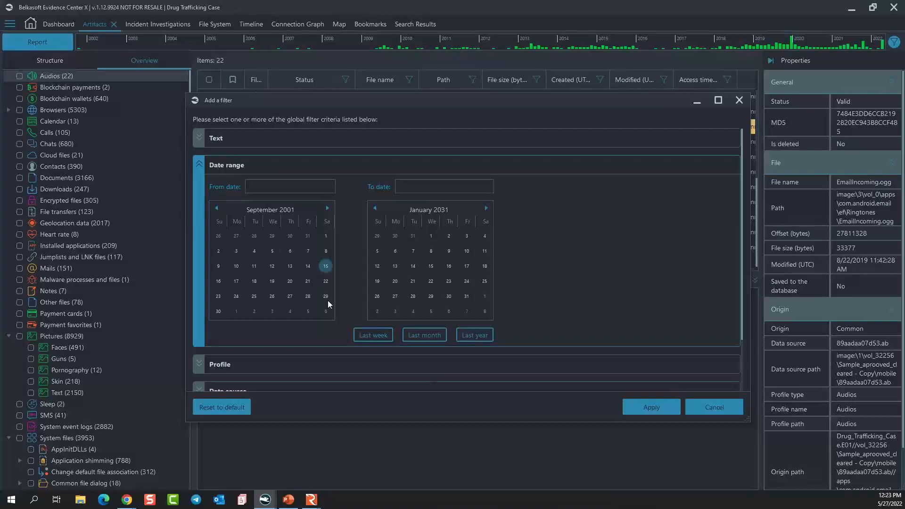
{"action": "left_click", "coordinate": [725, 408]}
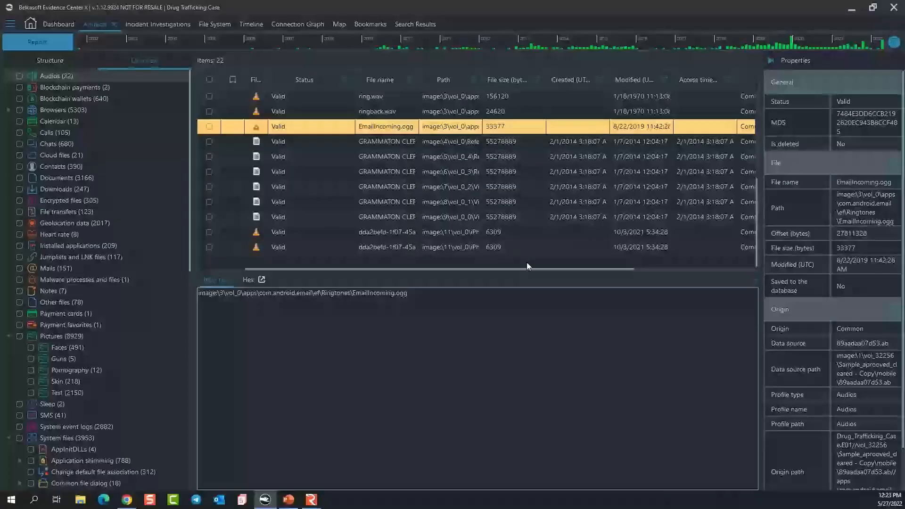
Step: Show the case's file system, expand the apps folder of 89aadaa07d53.ab and list the contents of com.android.browser
{"action": "left_click", "coordinate": [223, 24]}
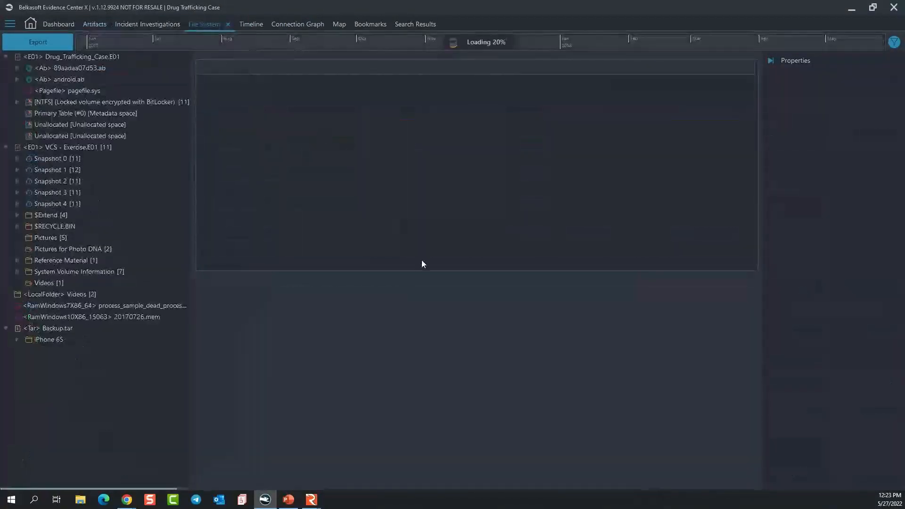
{"action": "left_click", "coordinate": [17, 67]}
{"action": "left_click", "coordinate": [28, 80]}
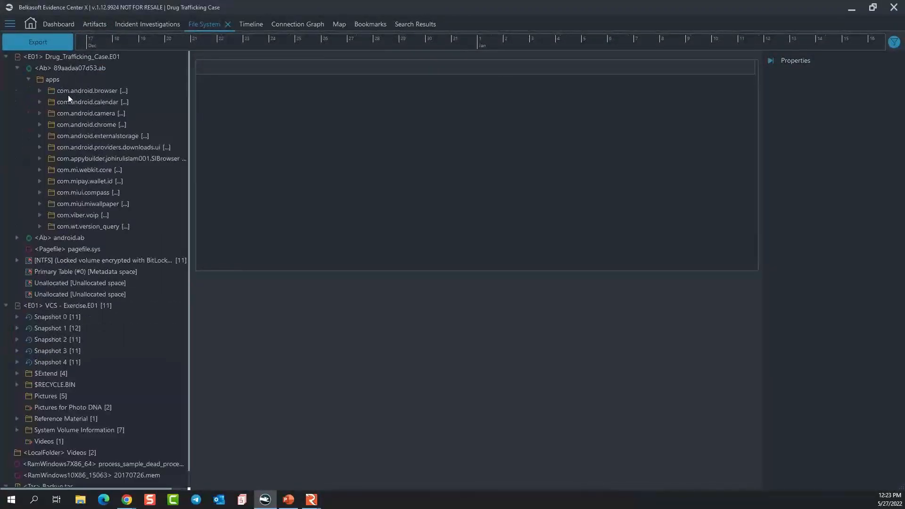
{"action": "left_click", "coordinate": [40, 100]}
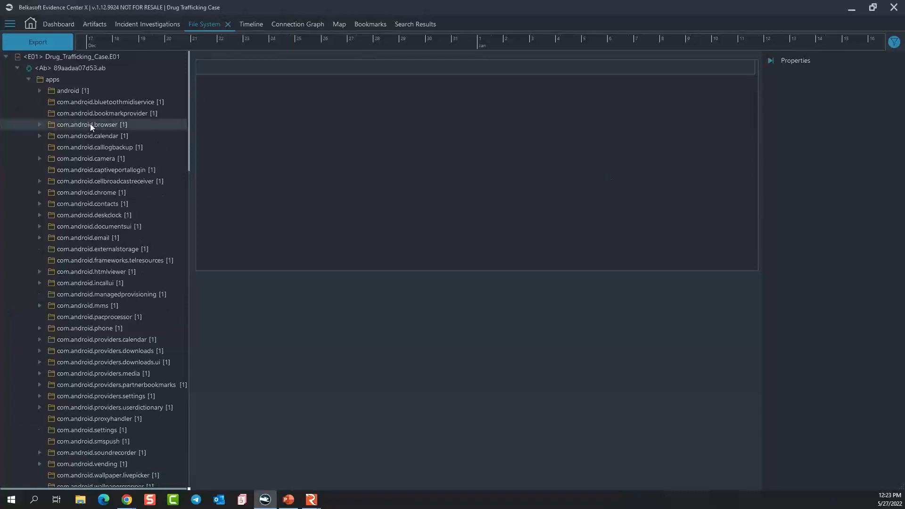
{"action": "left_click", "coordinate": [90, 124]}
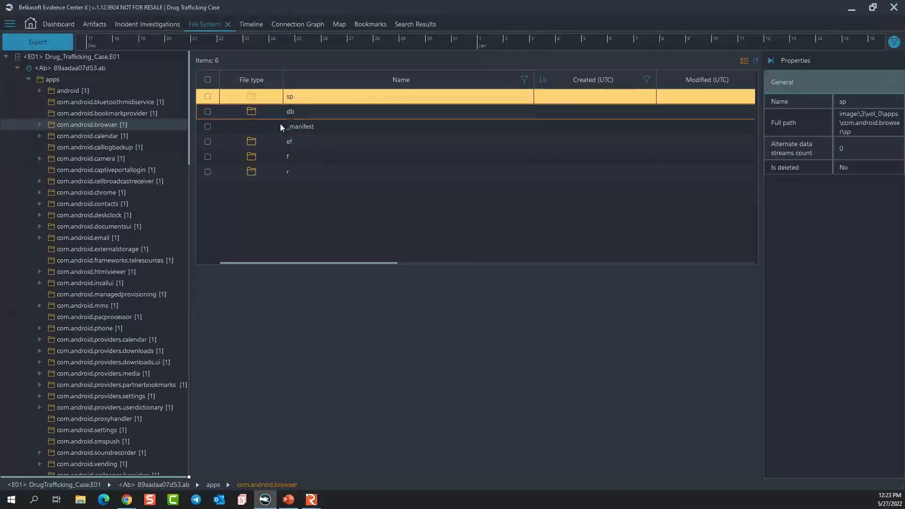
Step: List all files in Drug_Trafficking_Case.E01 including its subfolders, and examine the name filter operations and other filter criteria without applying any
{"action": "left_click", "coordinate": [83, 56]}
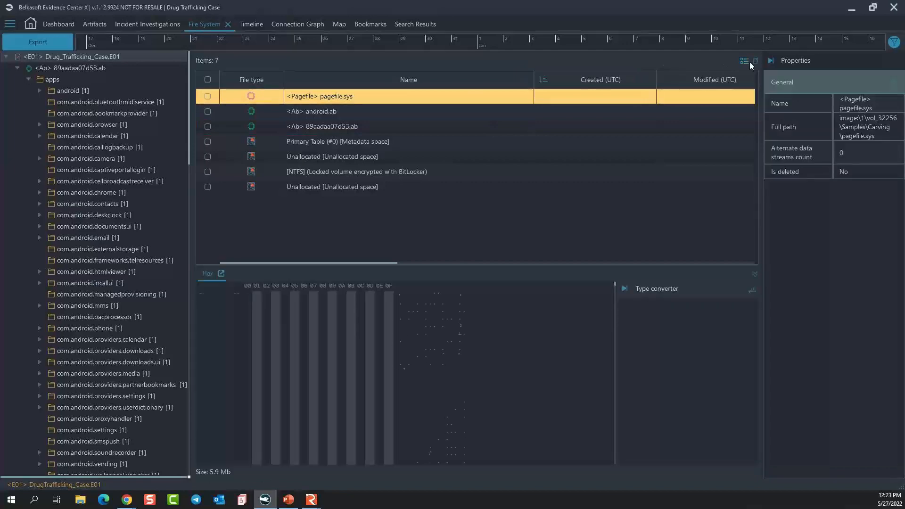
{"action": "left_click", "coordinate": [756, 62]}
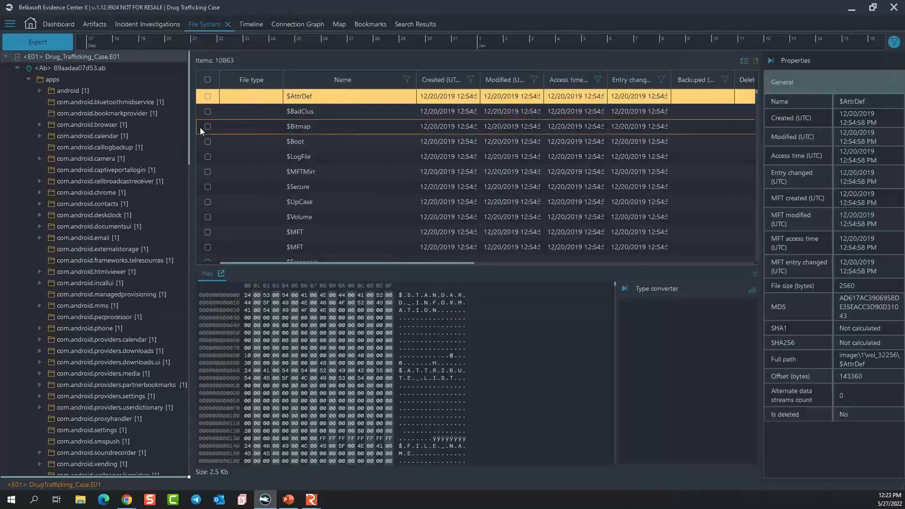
{"action": "left_click", "coordinate": [406, 80]}
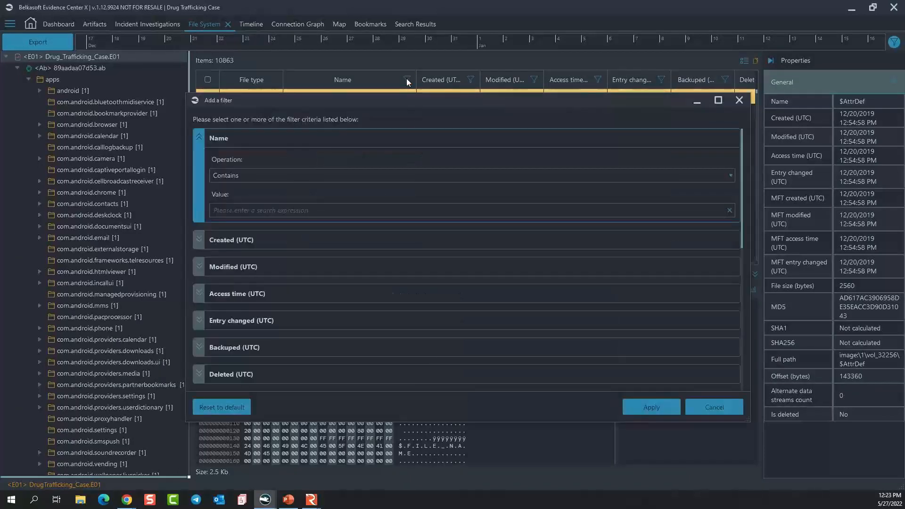
{"action": "left_click", "coordinate": [246, 176]}
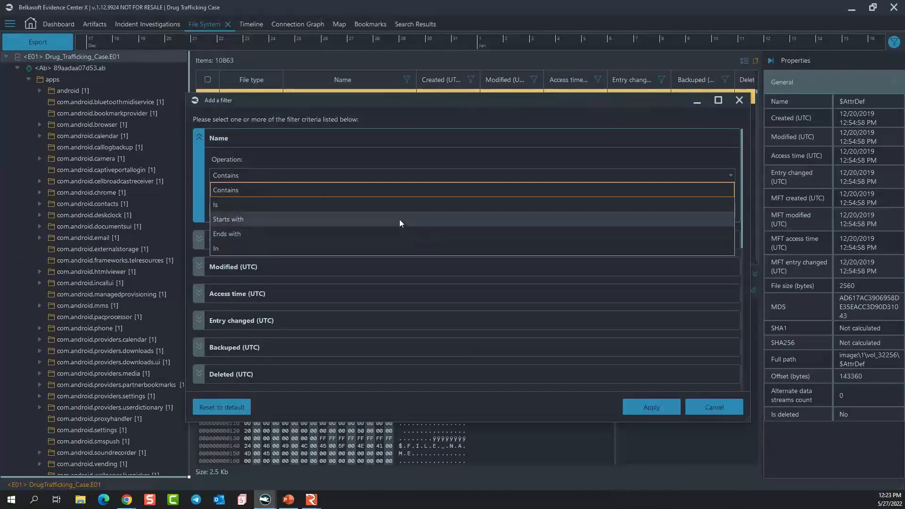
{"action": "left_click", "coordinate": [437, 174]}
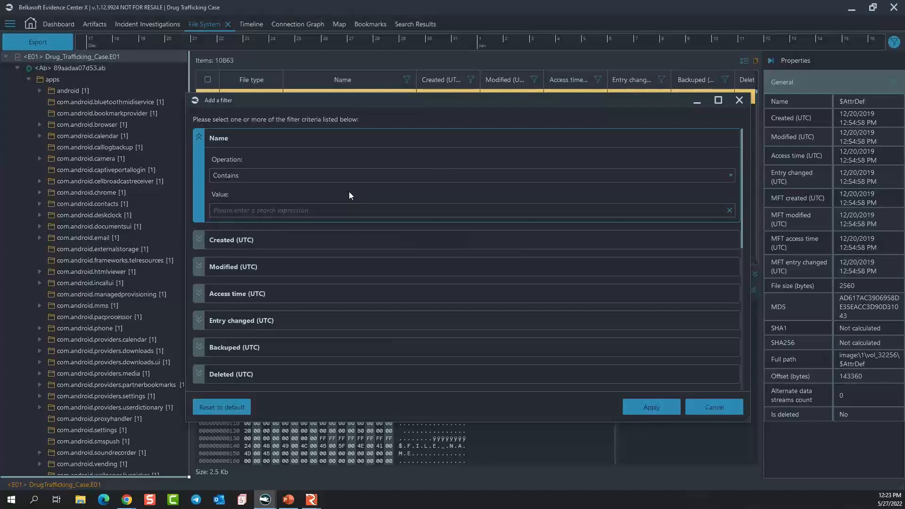
{"action": "scroll", "coordinate": [283, 221], "scroll_direction": "down", "scroll_amount": 5}
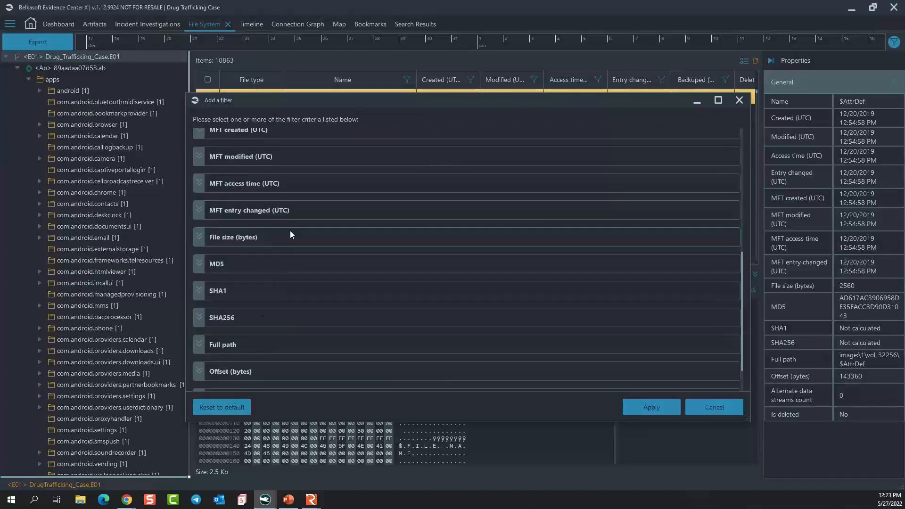
{"action": "scroll", "coordinate": [289, 234], "scroll_direction": "down", "scroll_amount": 2}
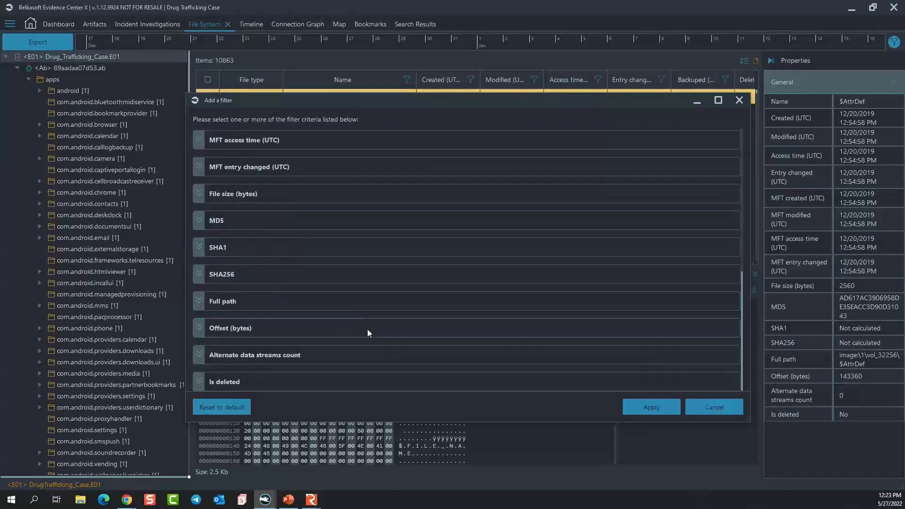
{"action": "left_click", "coordinate": [707, 405]}
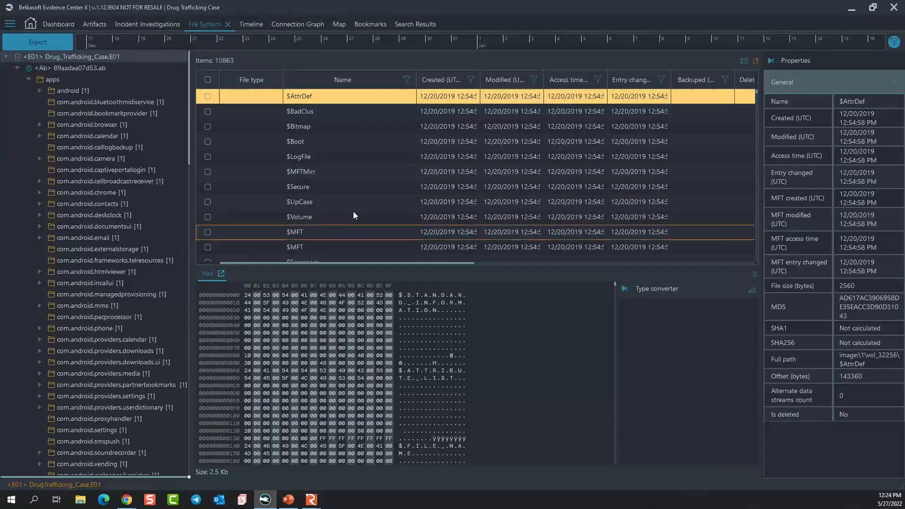
Step: Show the files in the sp folder of com.android.cellbroadcastreceiver, and return to the parent apps folder
{"action": "left_click", "coordinate": [41, 180]}
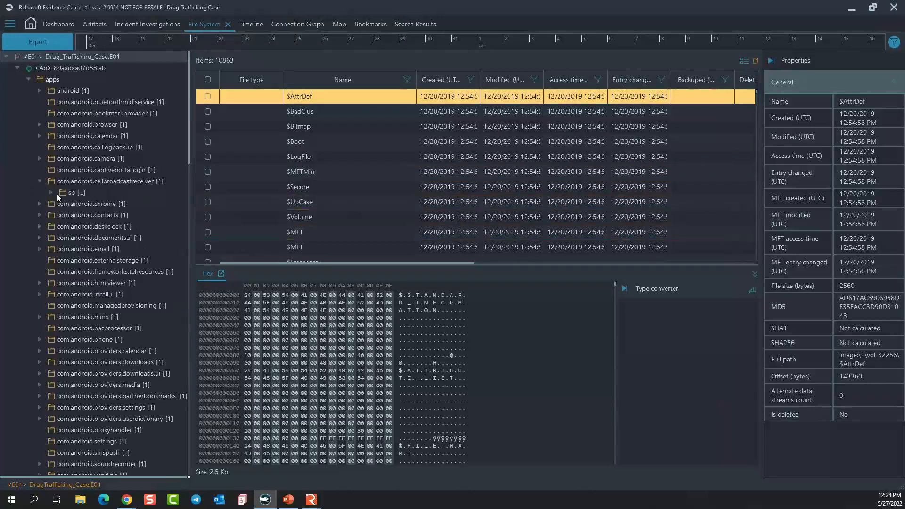
{"action": "left_click", "coordinate": [84, 196]}
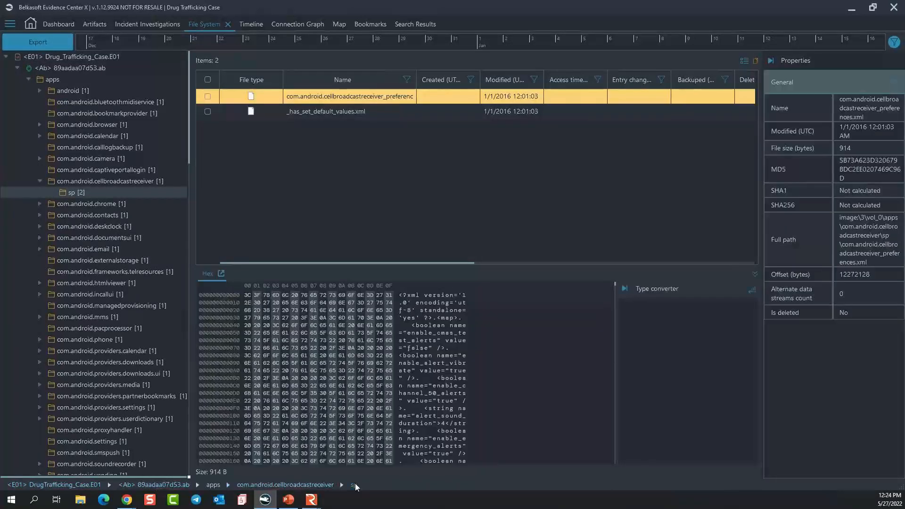
{"action": "left_click", "coordinate": [213, 486]}
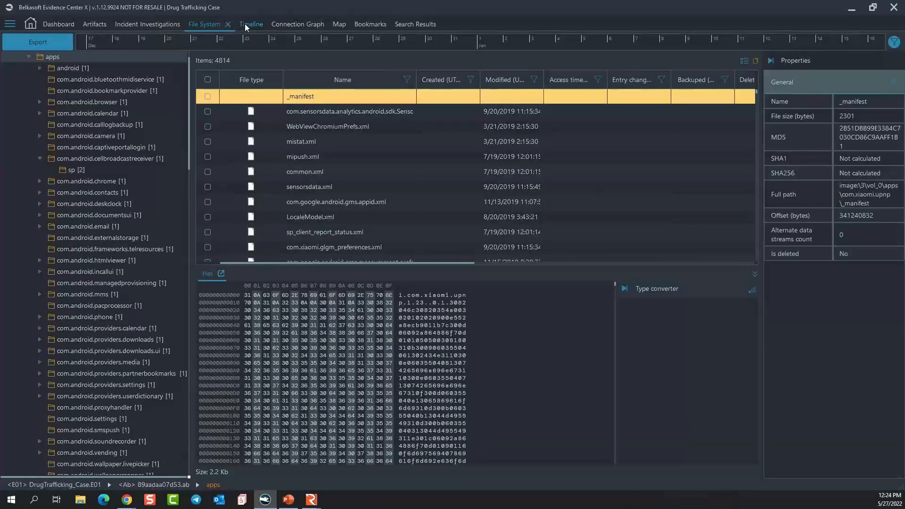
Step: Show the case's connection graph and reset its filters to default
{"action": "left_click", "coordinate": [307, 24]}
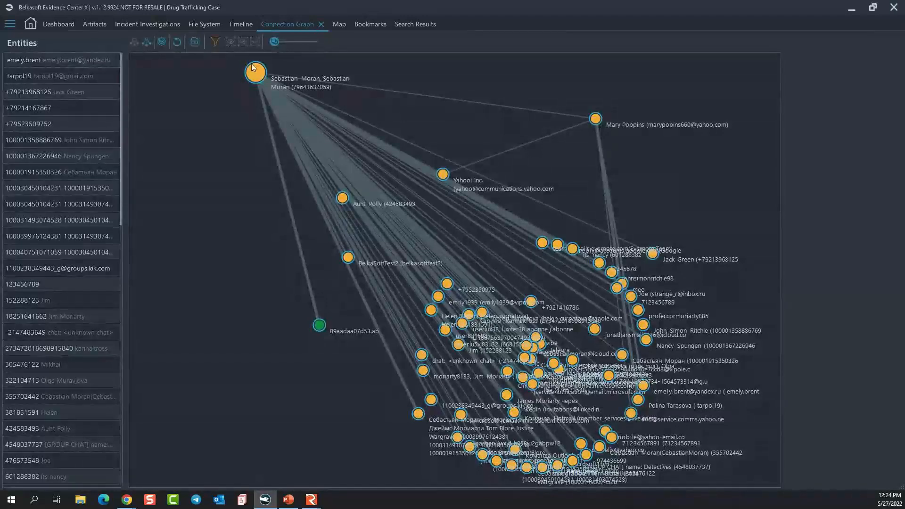
{"action": "left_click", "coordinate": [216, 42]}
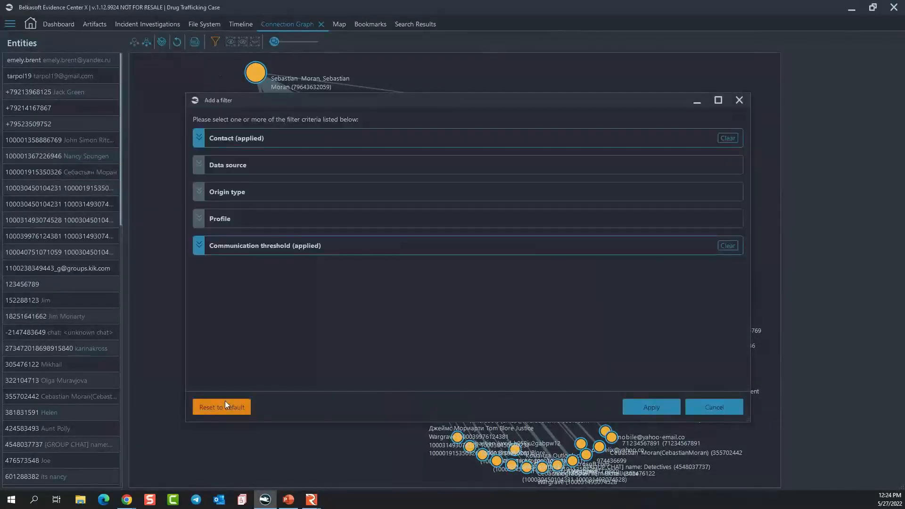
{"action": "left_click", "coordinate": [227, 402]}
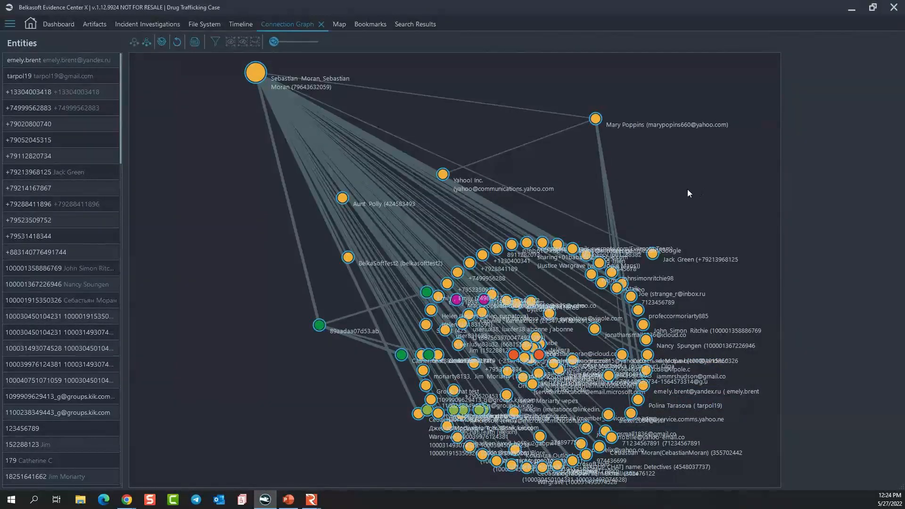
Step: Move the largest contact node of the connection graph farther from the cluster and hide the node labels
{"action": "left_click", "coordinate": [253, 71]}
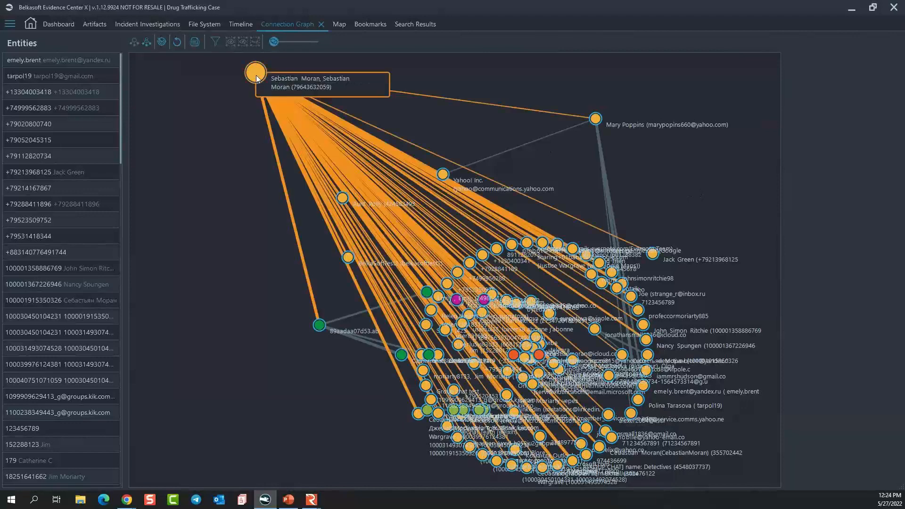
{"action": "mouse_move", "coordinate": [224, 131]}
{"action": "left_mouse_down"}
{"action": "mouse_move", "coordinate": [208, 182]}
{"action": "mouse_move", "coordinate": [216, 131]}
{"action": "left_mouse_up"}
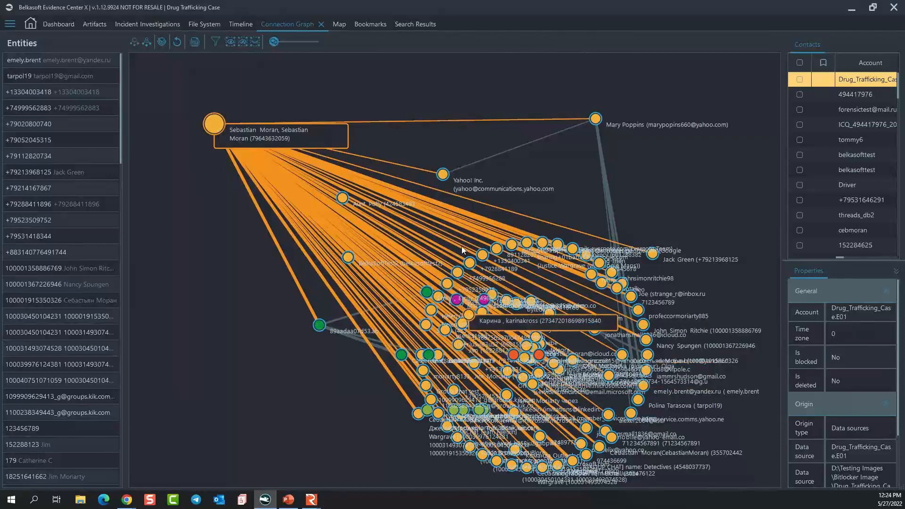
{"action": "left_click", "coordinate": [194, 43]}
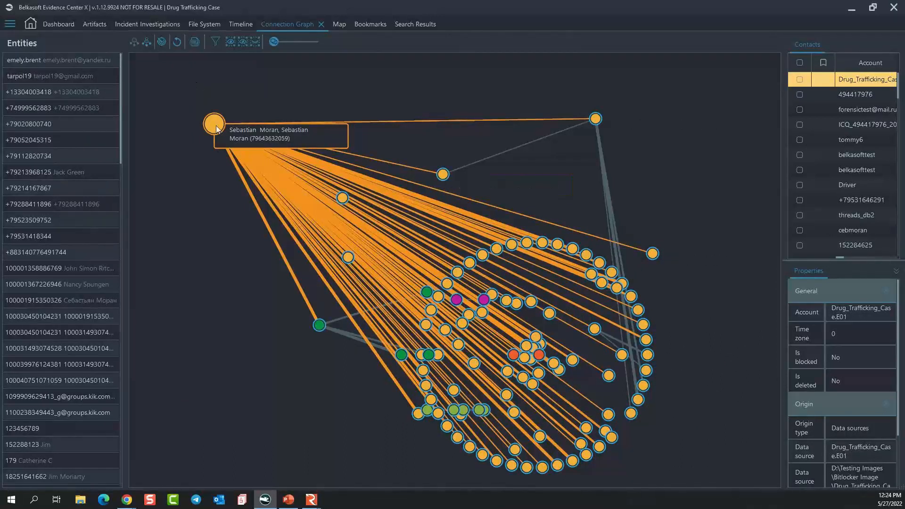
Step: Filter the graph to the upper-right contact and its neighbors, and spread the neighboring nodes apart beneath it
{"action": "left_click", "coordinate": [595, 118]}
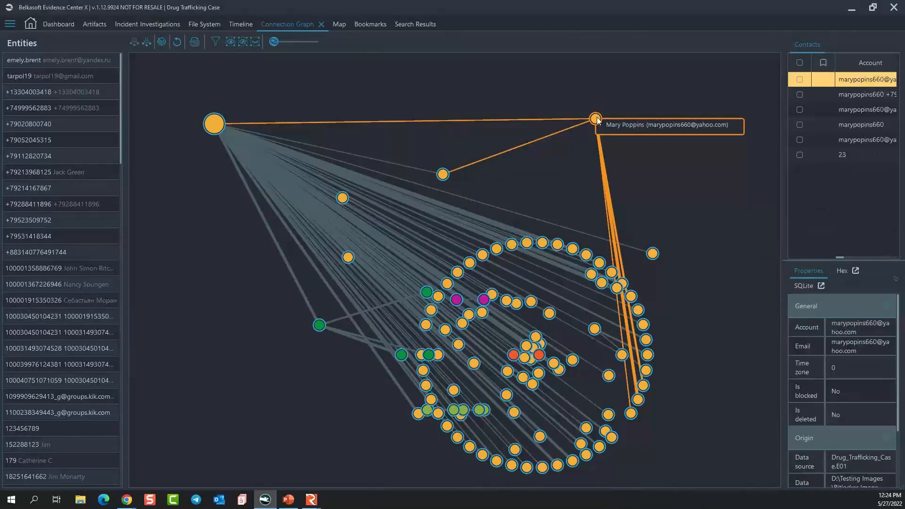
{"action": "left_click", "coordinate": [242, 41]}
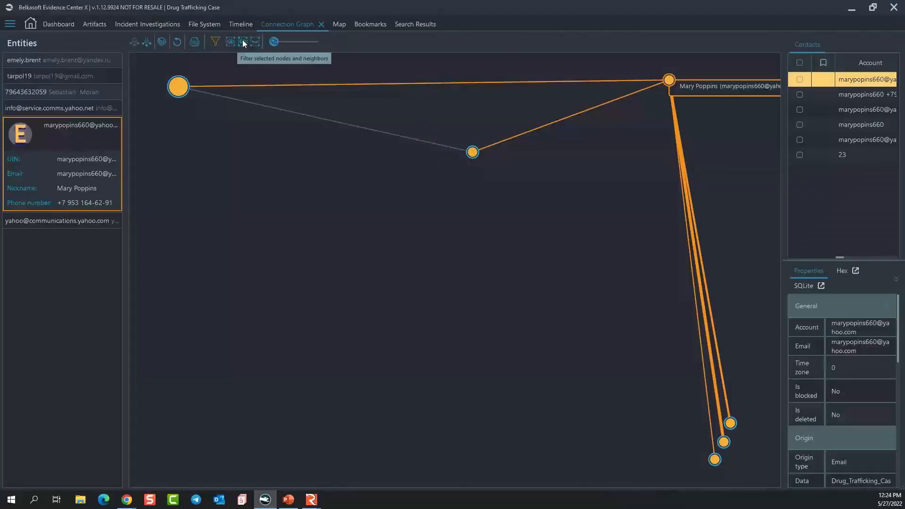
{"action": "left_click_drag", "start_coordinate": [472, 153], "coordinate": [337, 298]}
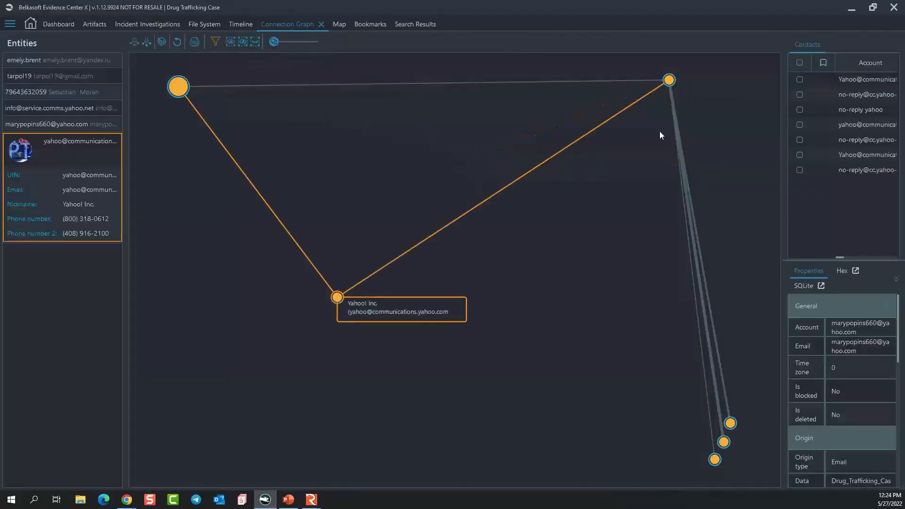
{"action": "left_click_drag", "start_coordinate": [714, 458], "coordinate": [428, 400]}
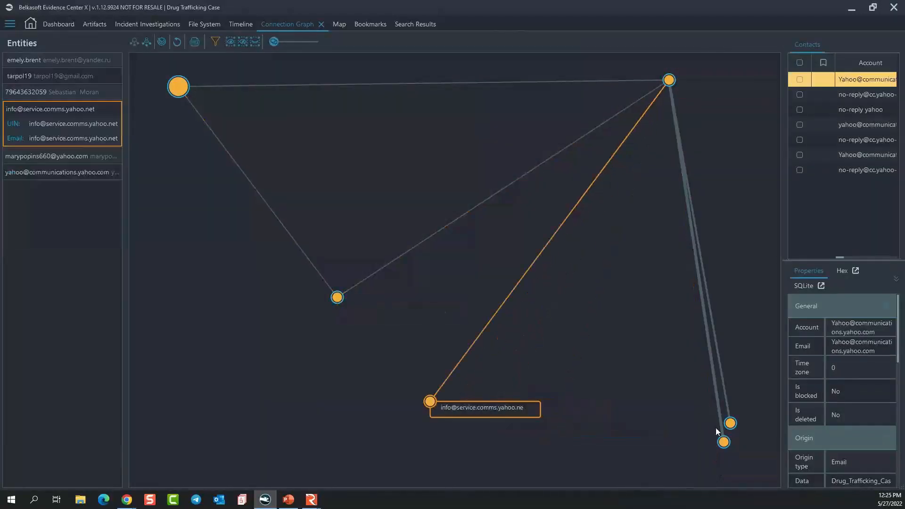
{"action": "left_click_drag", "start_coordinate": [721, 446], "coordinate": [598, 403]}
{"action": "left_click_drag", "start_coordinate": [730, 423], "coordinate": [656, 269]}
{"action": "scroll", "coordinate": [601, 285], "scroll_direction": "down", "scroll_amount": 3}
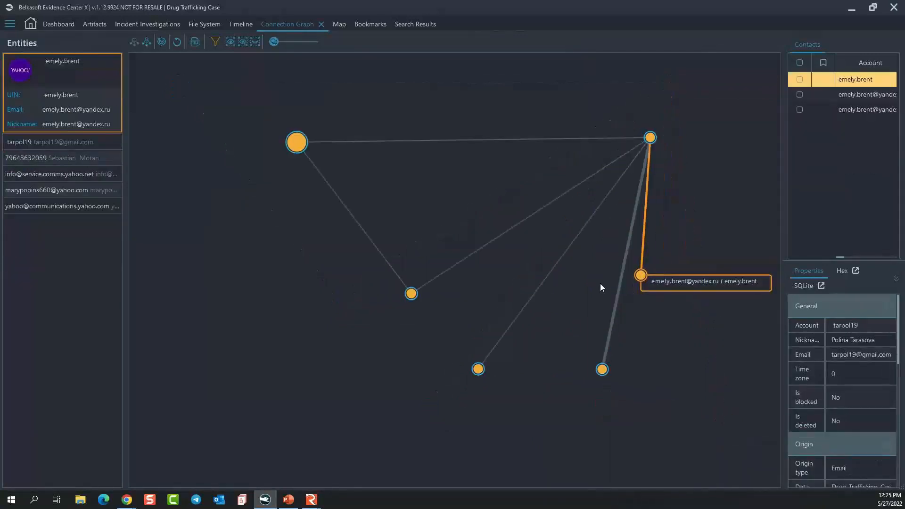
{"action": "scroll", "coordinate": [603, 281], "scroll_direction": "up", "scroll_amount": 2}
{"action": "scroll", "coordinate": [603, 281], "scroll_direction": "down", "scroll_amount": 4}
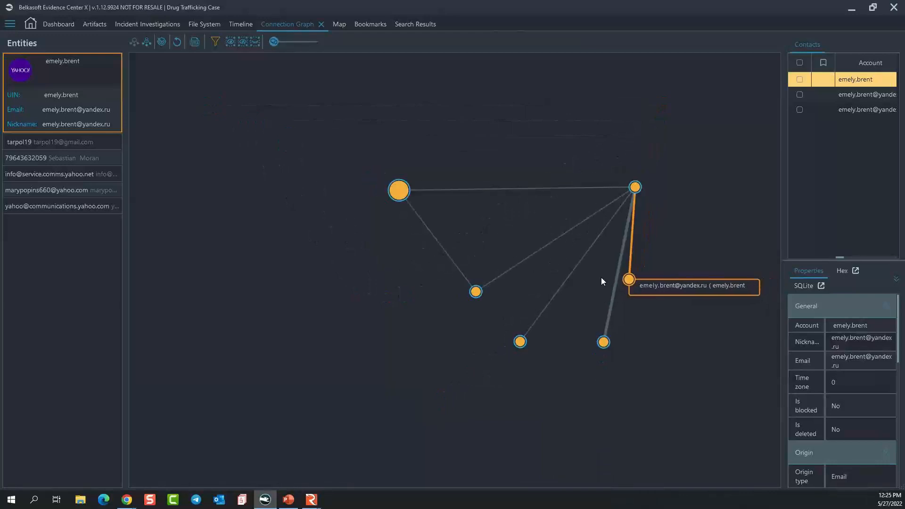
Step: View the details of the two uppermost contacts, select the connection between them, and widen the list of their communications
{"action": "left_click", "coordinate": [392, 191]}
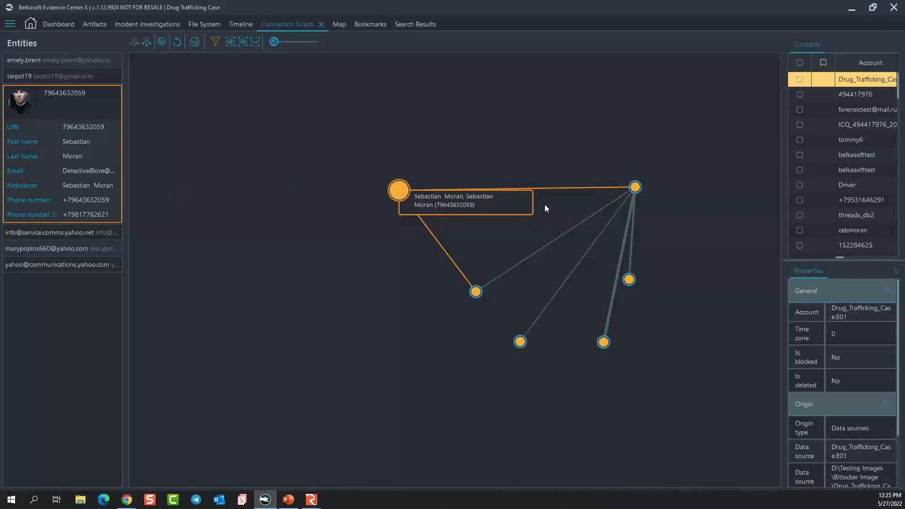
{"action": "left_click", "coordinate": [635, 188]}
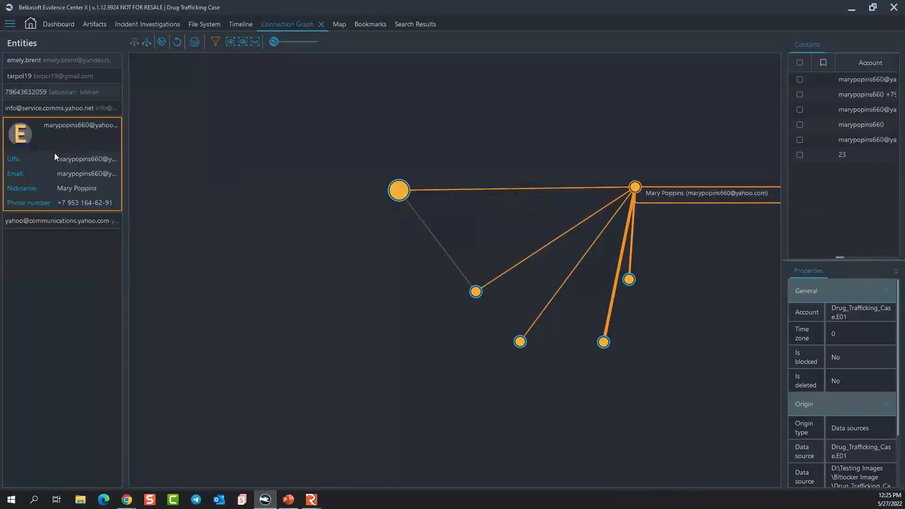
{"action": "left_click", "coordinate": [537, 188]}
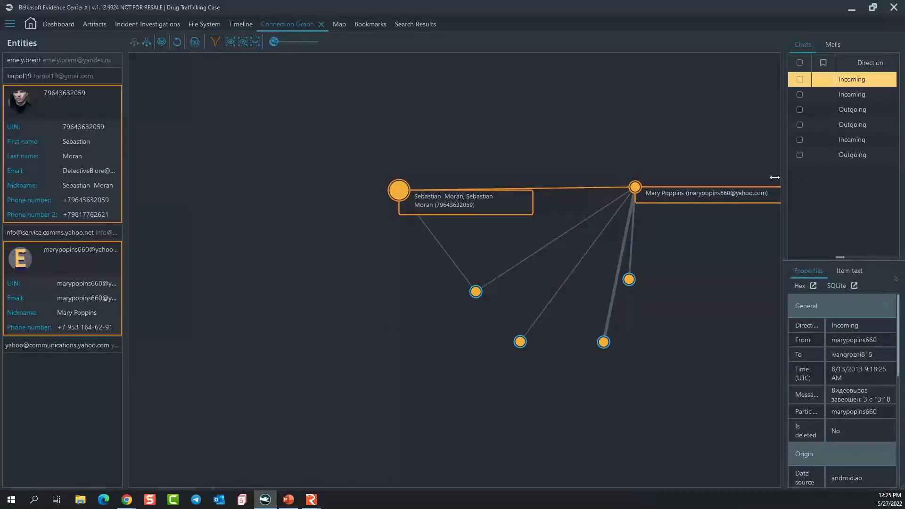
{"action": "left_click_drag", "start_coordinate": [783, 182], "coordinate": [464, 186]}
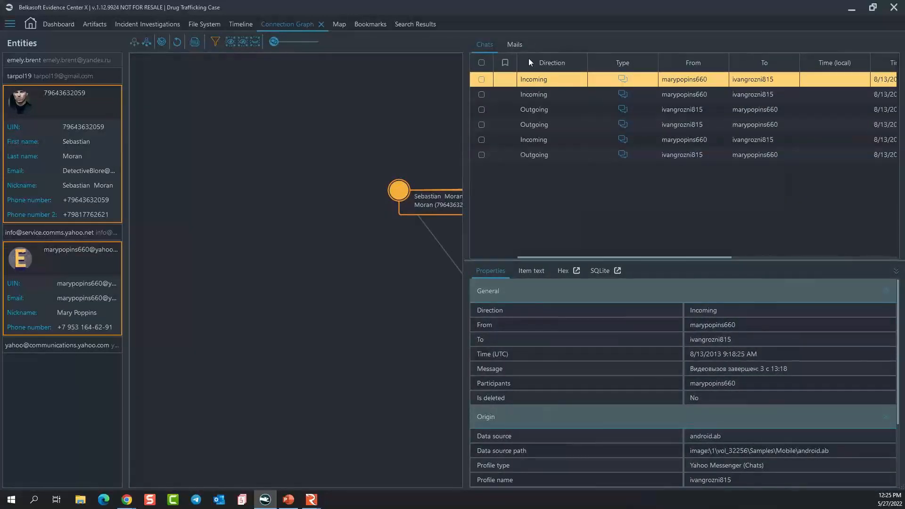
Step: Mark all chats between the two contacts to see the actions offered for checked items, and switch to their mails
{"action": "left_click", "coordinate": [481, 63]}
{"action": "right_click", "coordinate": [480, 62]}
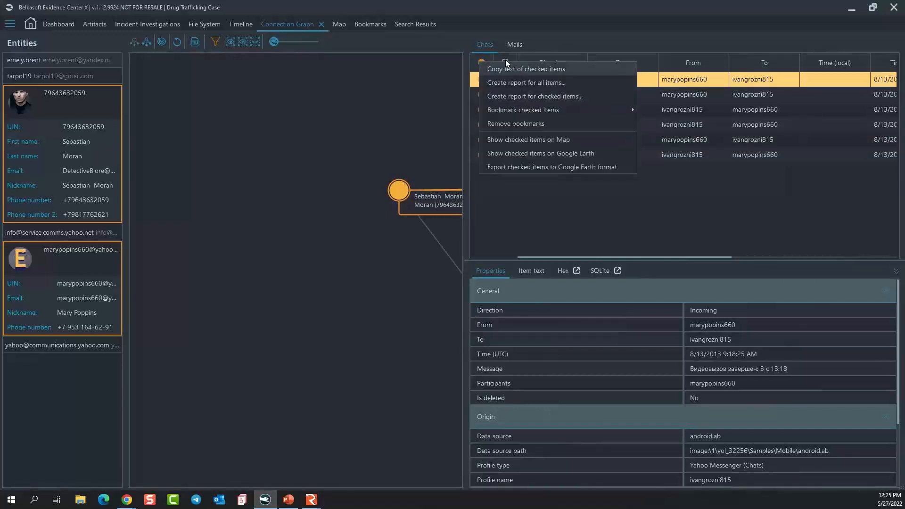
{"action": "left_click", "coordinate": [508, 43]}
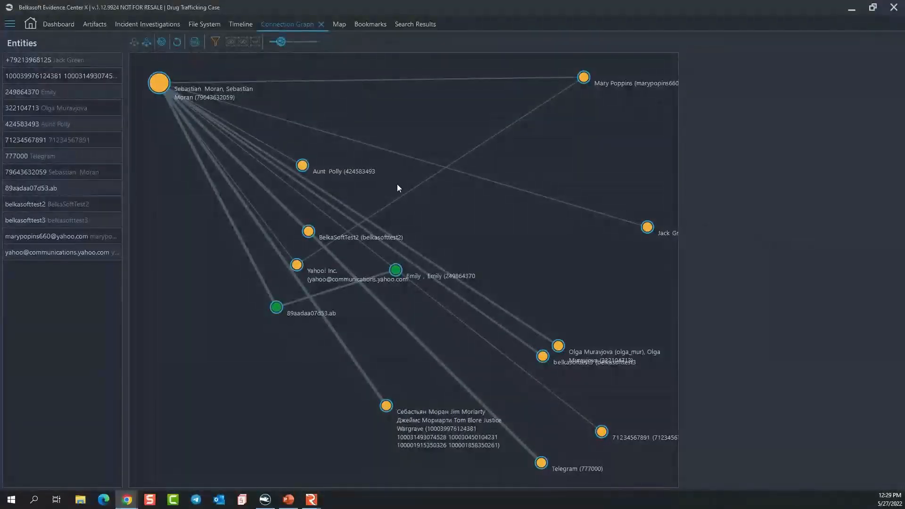
Step: Start adding a data source from the case dashboard, choosing to acquire it from a cloud
{"action": "left_click", "coordinate": [55, 24]}
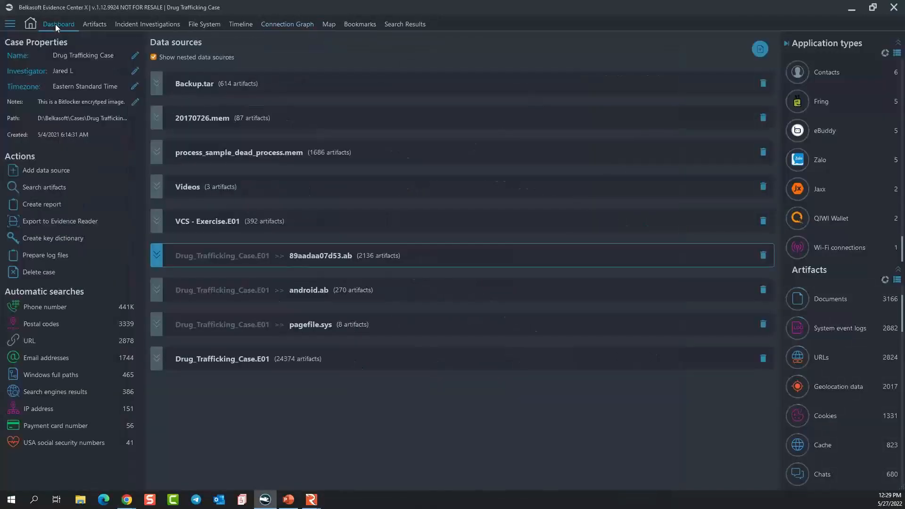
{"action": "left_click", "coordinate": [46, 171]}
{"action": "left_click", "coordinate": [505, 205]}
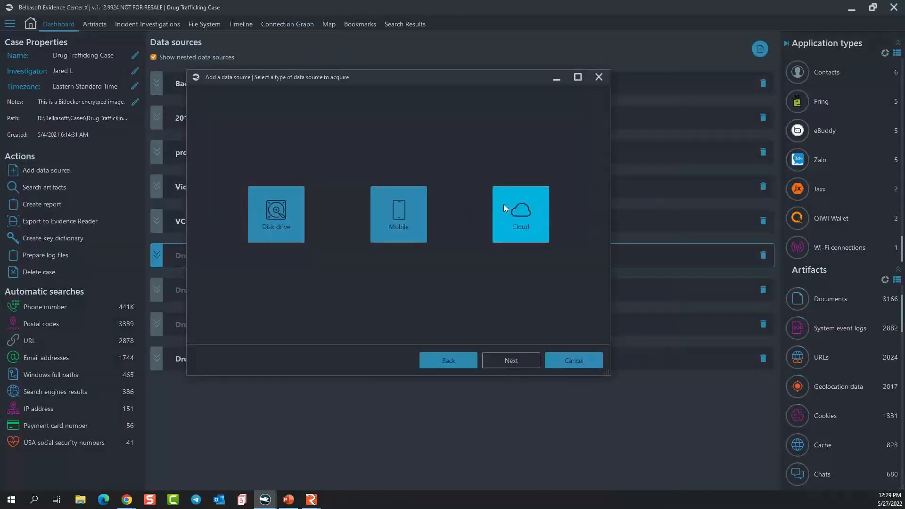
{"action": "left_click", "coordinate": [528, 209]}
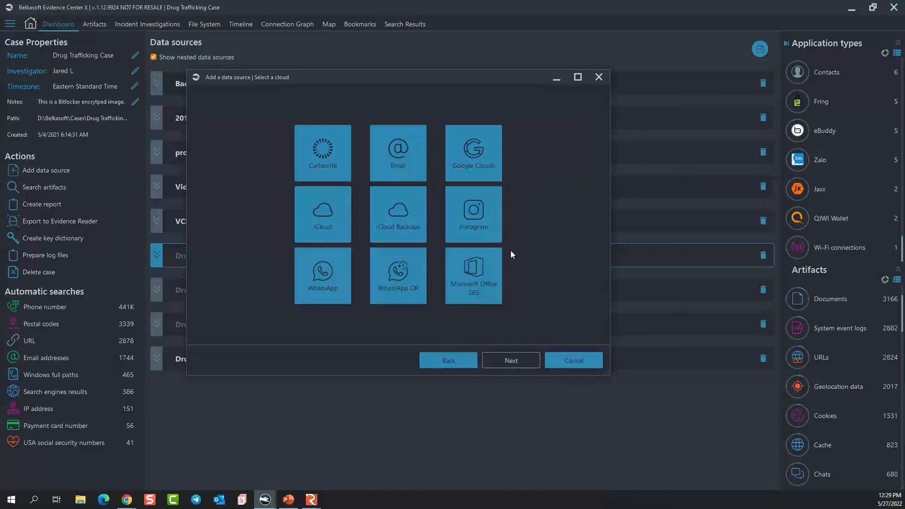
Step: Check the authentication details required for Microsoft Office 365, return to the cloud selection, and show the Google Clouds types
{"action": "double_click", "coordinate": [481, 268]}
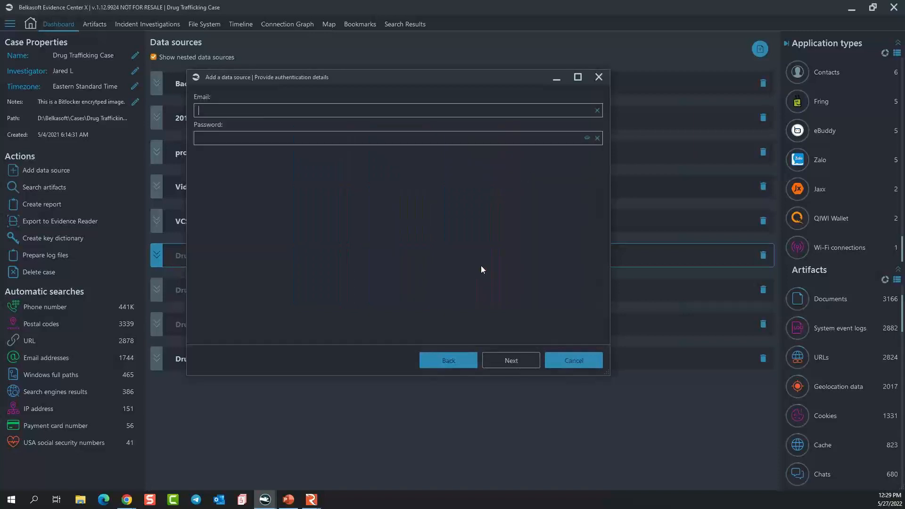
{"action": "left_click", "coordinate": [449, 358]}
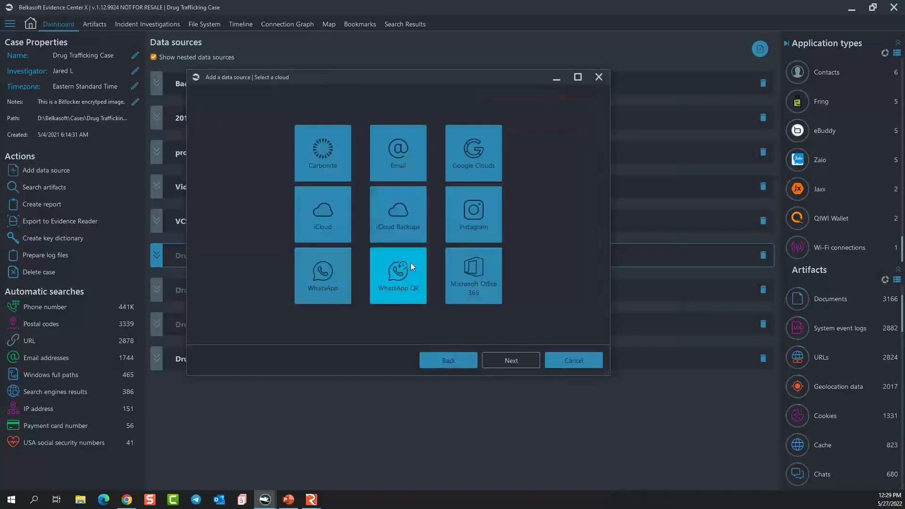
{"action": "left_click", "coordinate": [490, 154]}
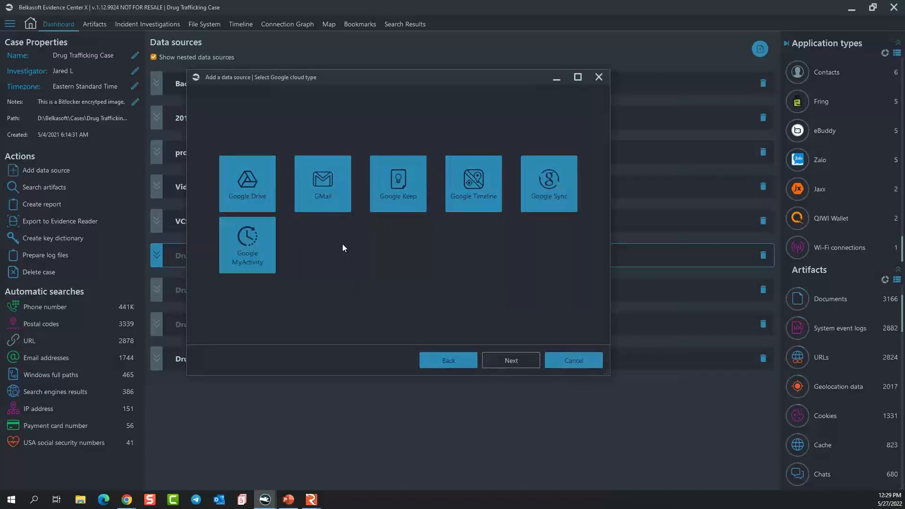
Step: Go back from the Google cloud types to the data source type selection and cancel adding the data source
{"action": "left_click", "coordinate": [449, 360]}
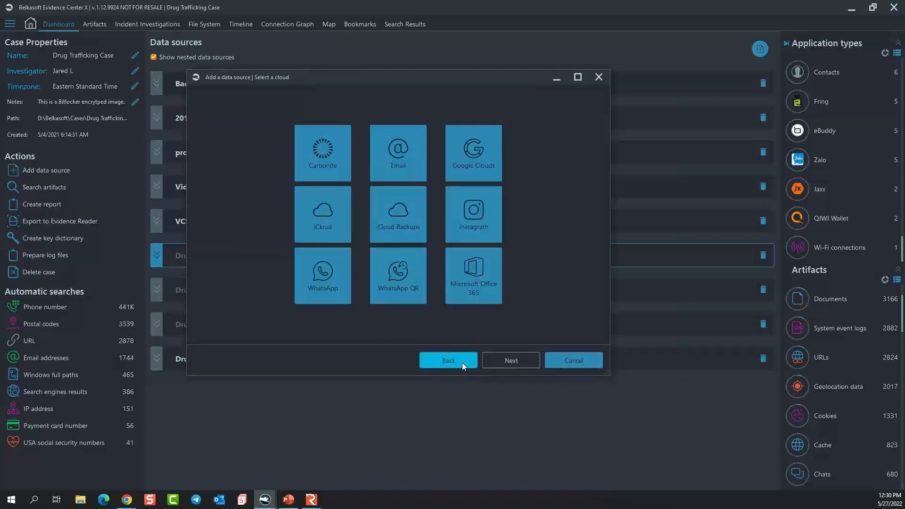
{"action": "left_click", "coordinate": [448, 361]}
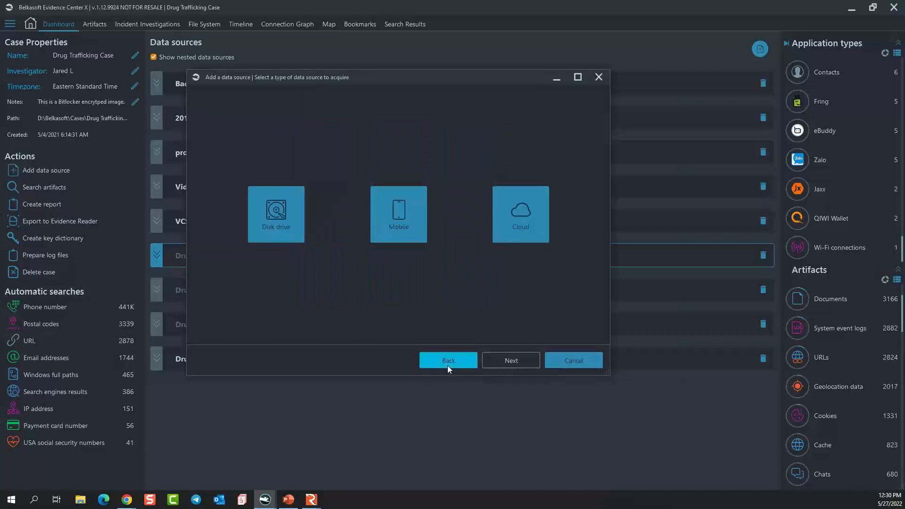
{"action": "left_click", "coordinate": [573, 359]}
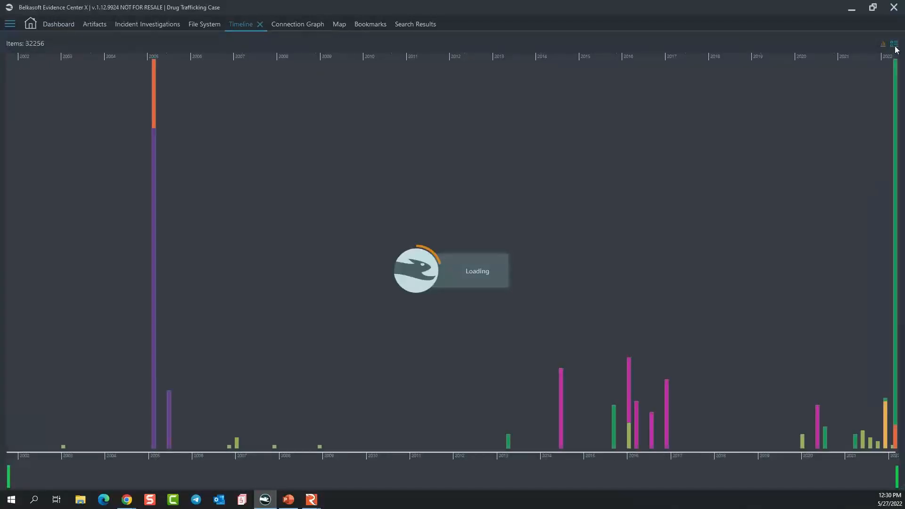
Step: Show the timeline as a list, view the Data source filter criteria, and close the filter without applying it
{"action": "left_click", "coordinate": [895, 46]}
{"action": "left_click", "coordinate": [144, 62]}
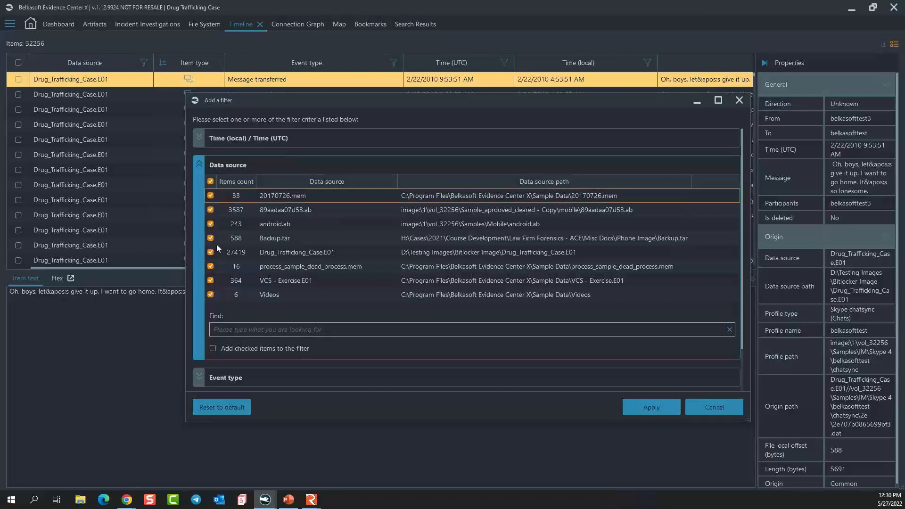
{"action": "key", "text": "Escape"}
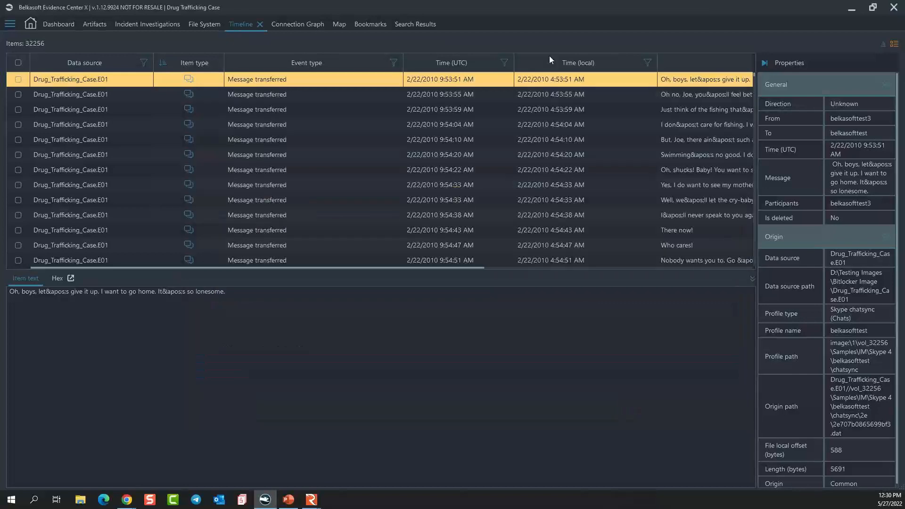
Step: Check the operations available for filtering the timeline by Text, and cancel the filter
{"action": "left_click_drag", "start_coordinate": [252, 263], "coordinate": [463, 258]}
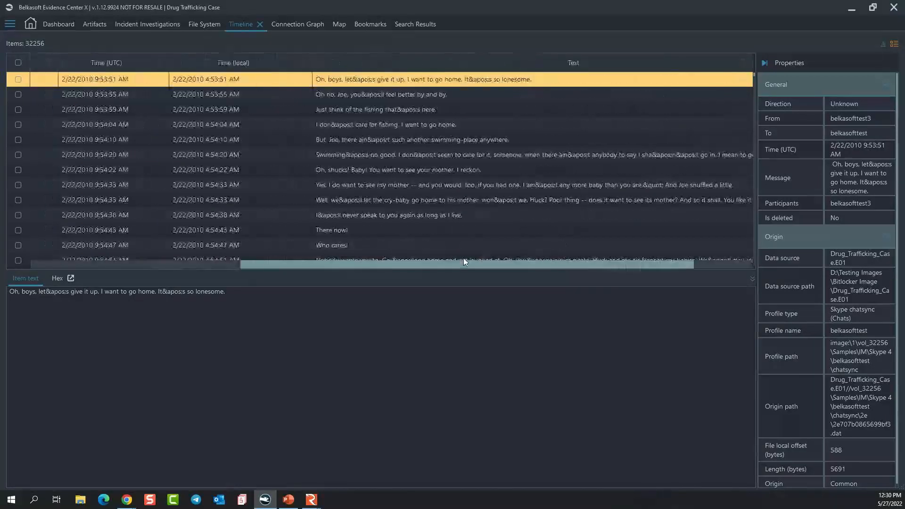
{"action": "left_click", "coordinate": [463, 258]}
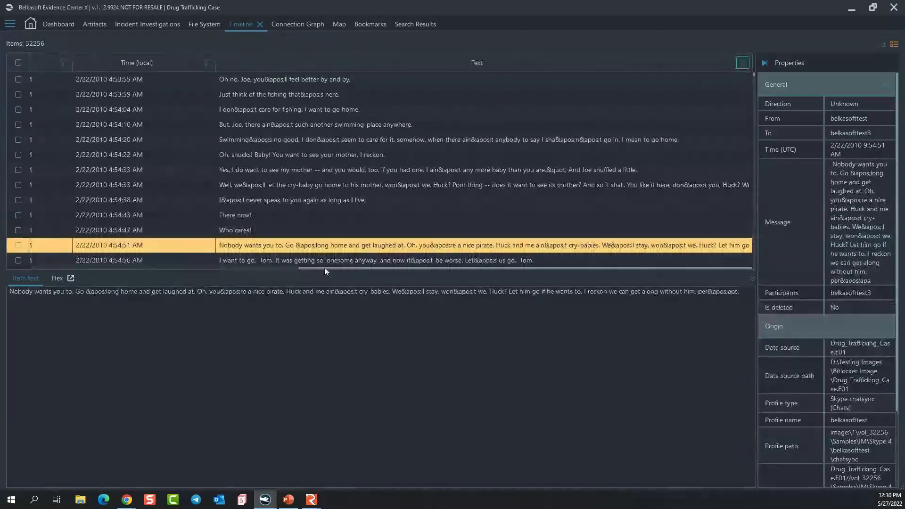
{"action": "left_click", "coordinate": [239, 254]}
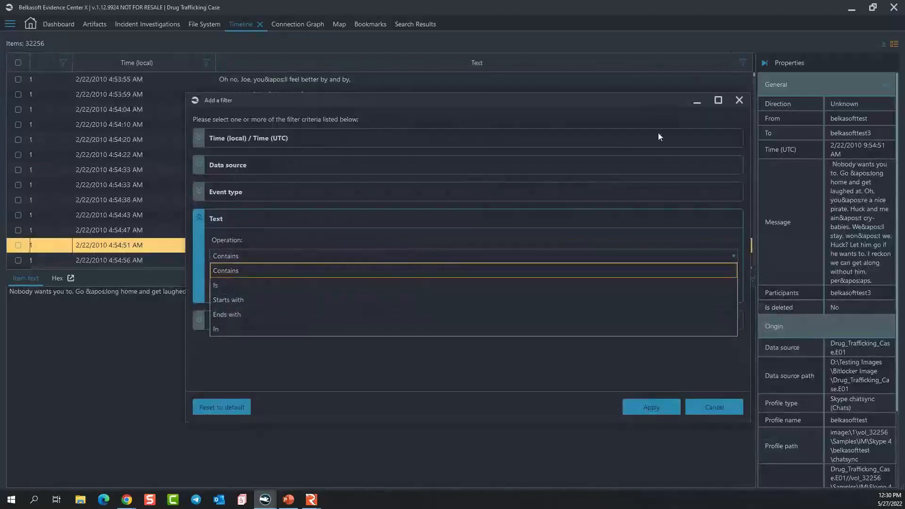
{"action": "left_click", "coordinate": [745, 103]}
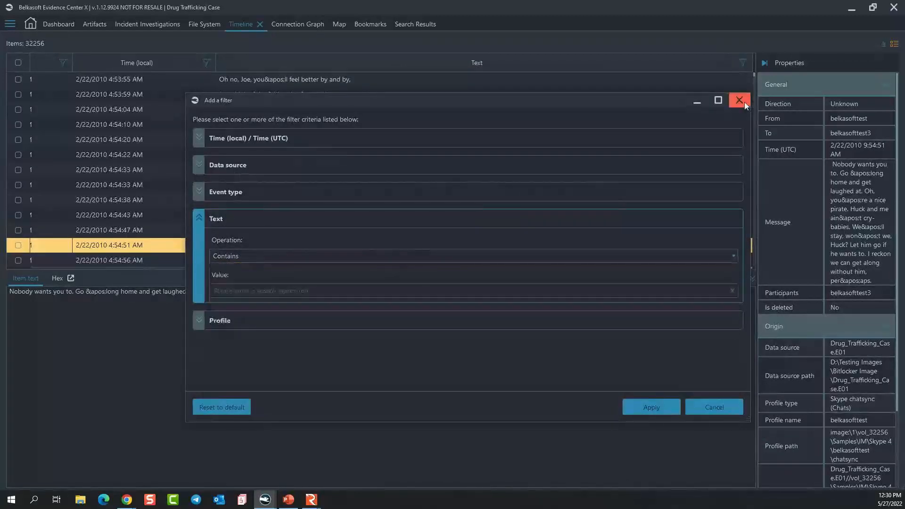
{"action": "left_click", "coordinate": [725, 403]}
Step: Move the Text column directly after Data source in the timeline list and show the rearranged columns with a message selected
{"action": "right_click", "coordinate": [490, 61]}
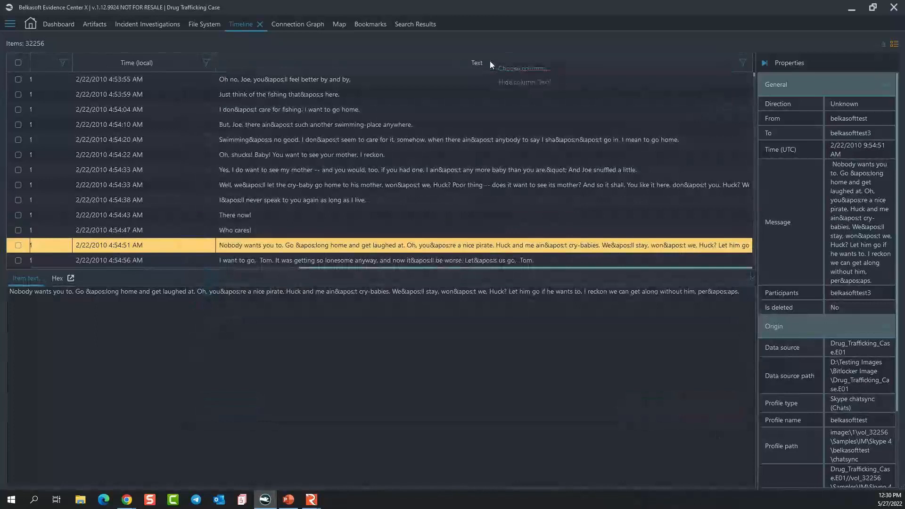
{"action": "left_click", "coordinate": [518, 69]}
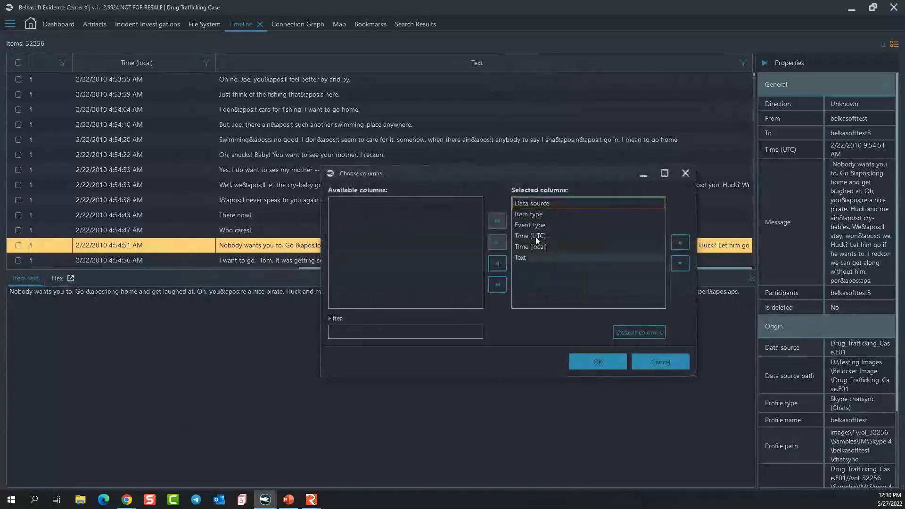
{"action": "left_click", "coordinate": [556, 258]}
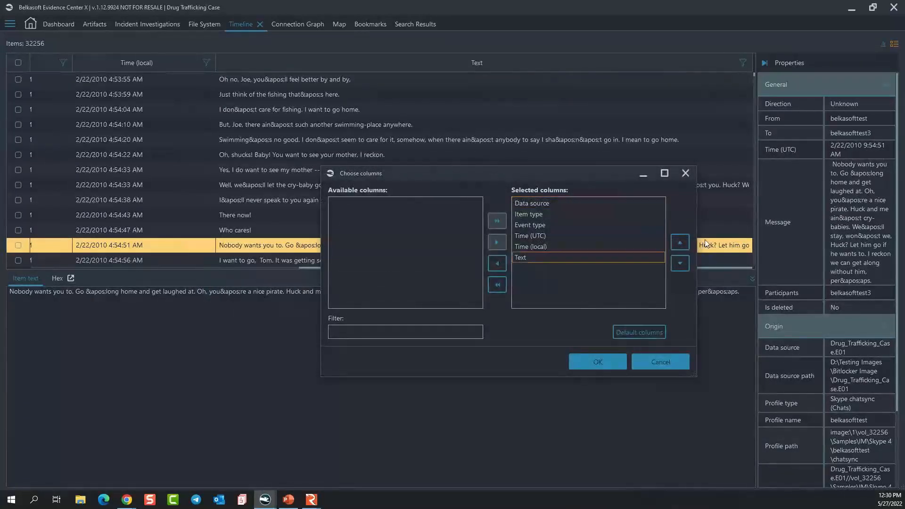
{"action": "left_click", "coordinate": [680, 242]}
{"action": "left_click", "coordinate": [680, 242]}
{"action": "left_click", "coordinate": [680, 242]}
{"action": "left_click", "coordinate": [679, 243]}
{"action": "left_click", "coordinate": [604, 366]}
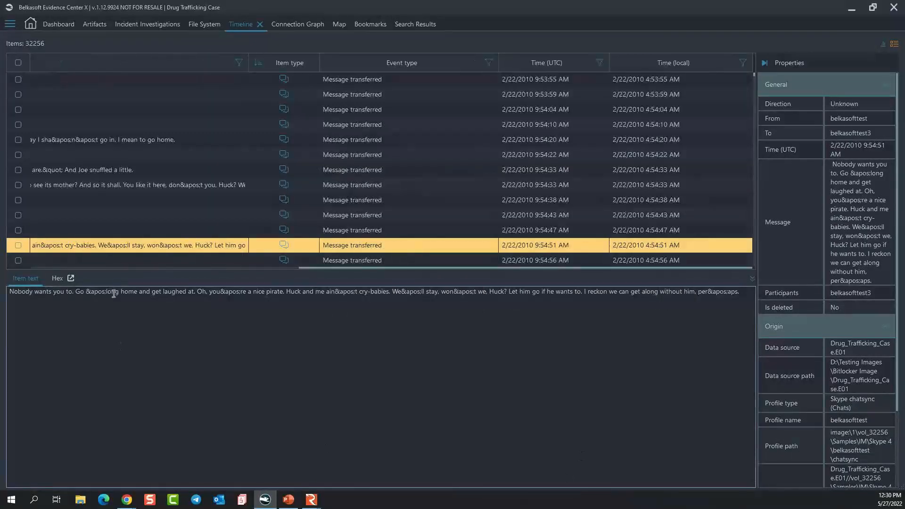
{"action": "left_click_drag", "start_coordinate": [392, 267], "coordinate": [214, 267]}
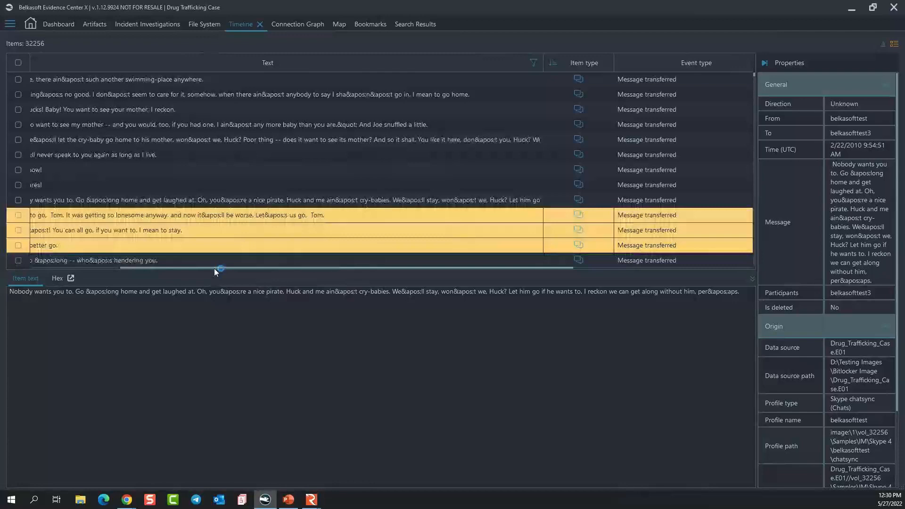
{"action": "left_click_drag", "start_coordinate": [214, 268], "coordinate": [125, 267]}
{"action": "left_click", "coordinate": [375, 217]}
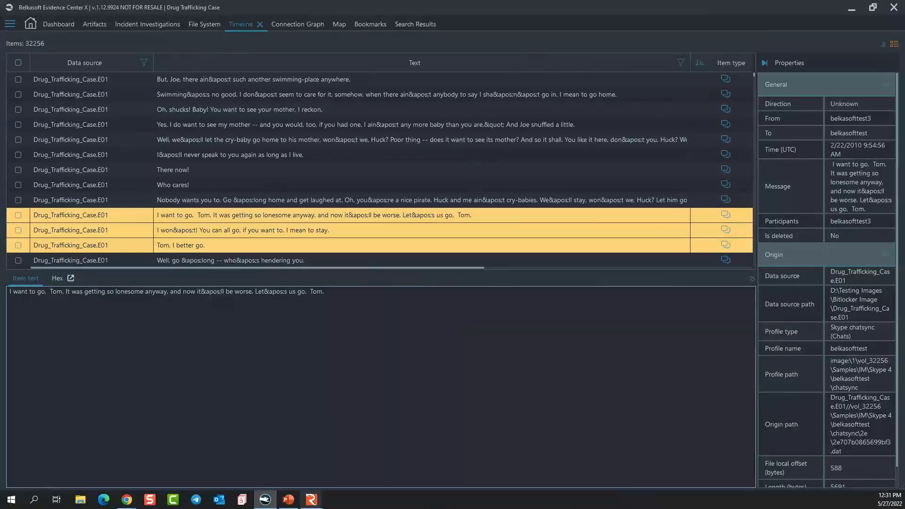
Step: Switch to the PowerPoint presentation, select the "Contact us:" slide 12, and start the slide show from it
{"action": "left_click", "coordinate": [288, 499]}
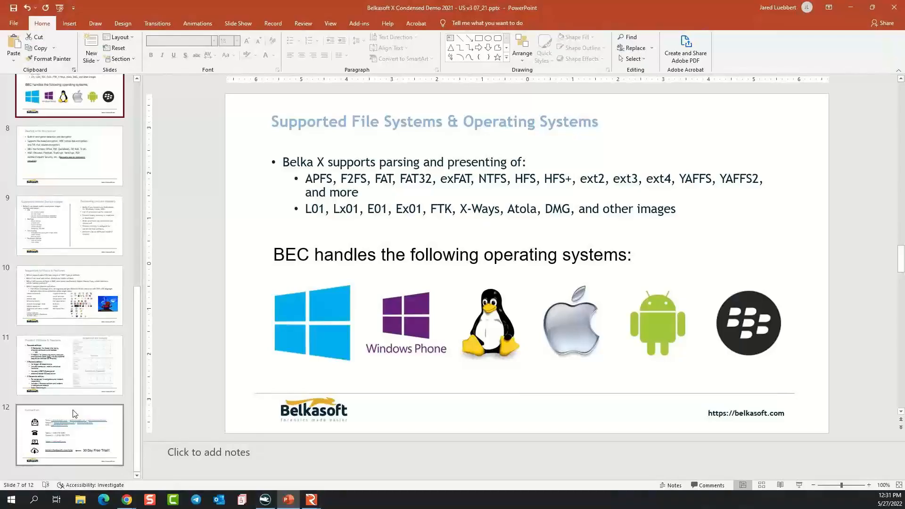
{"action": "left_click", "coordinate": [73, 414]}
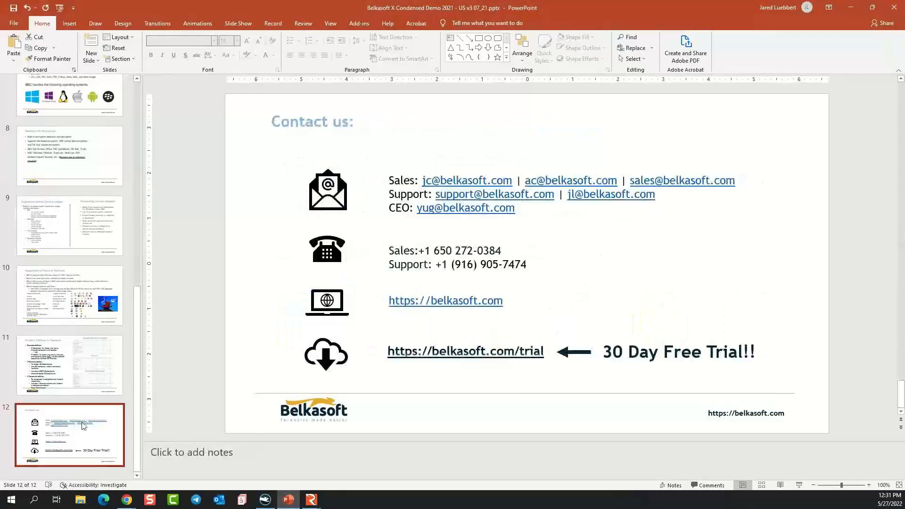
{"action": "left_click", "coordinate": [799, 485]}
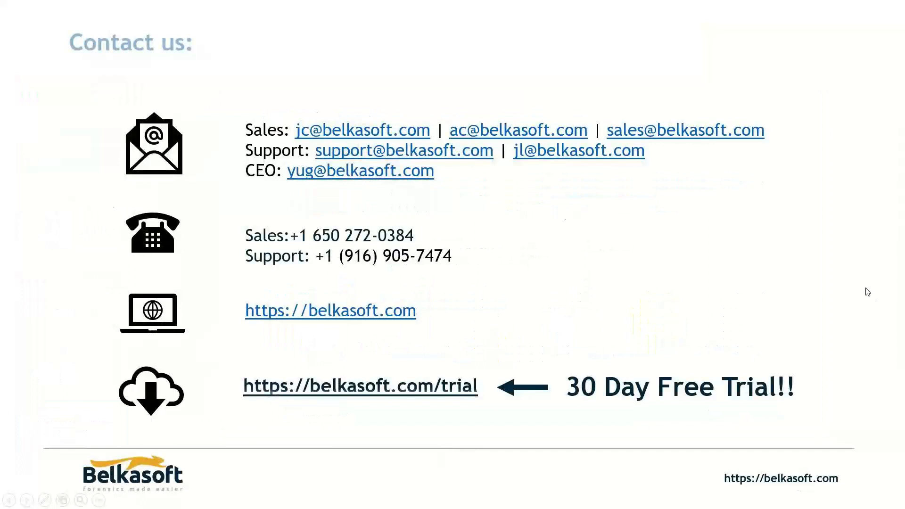